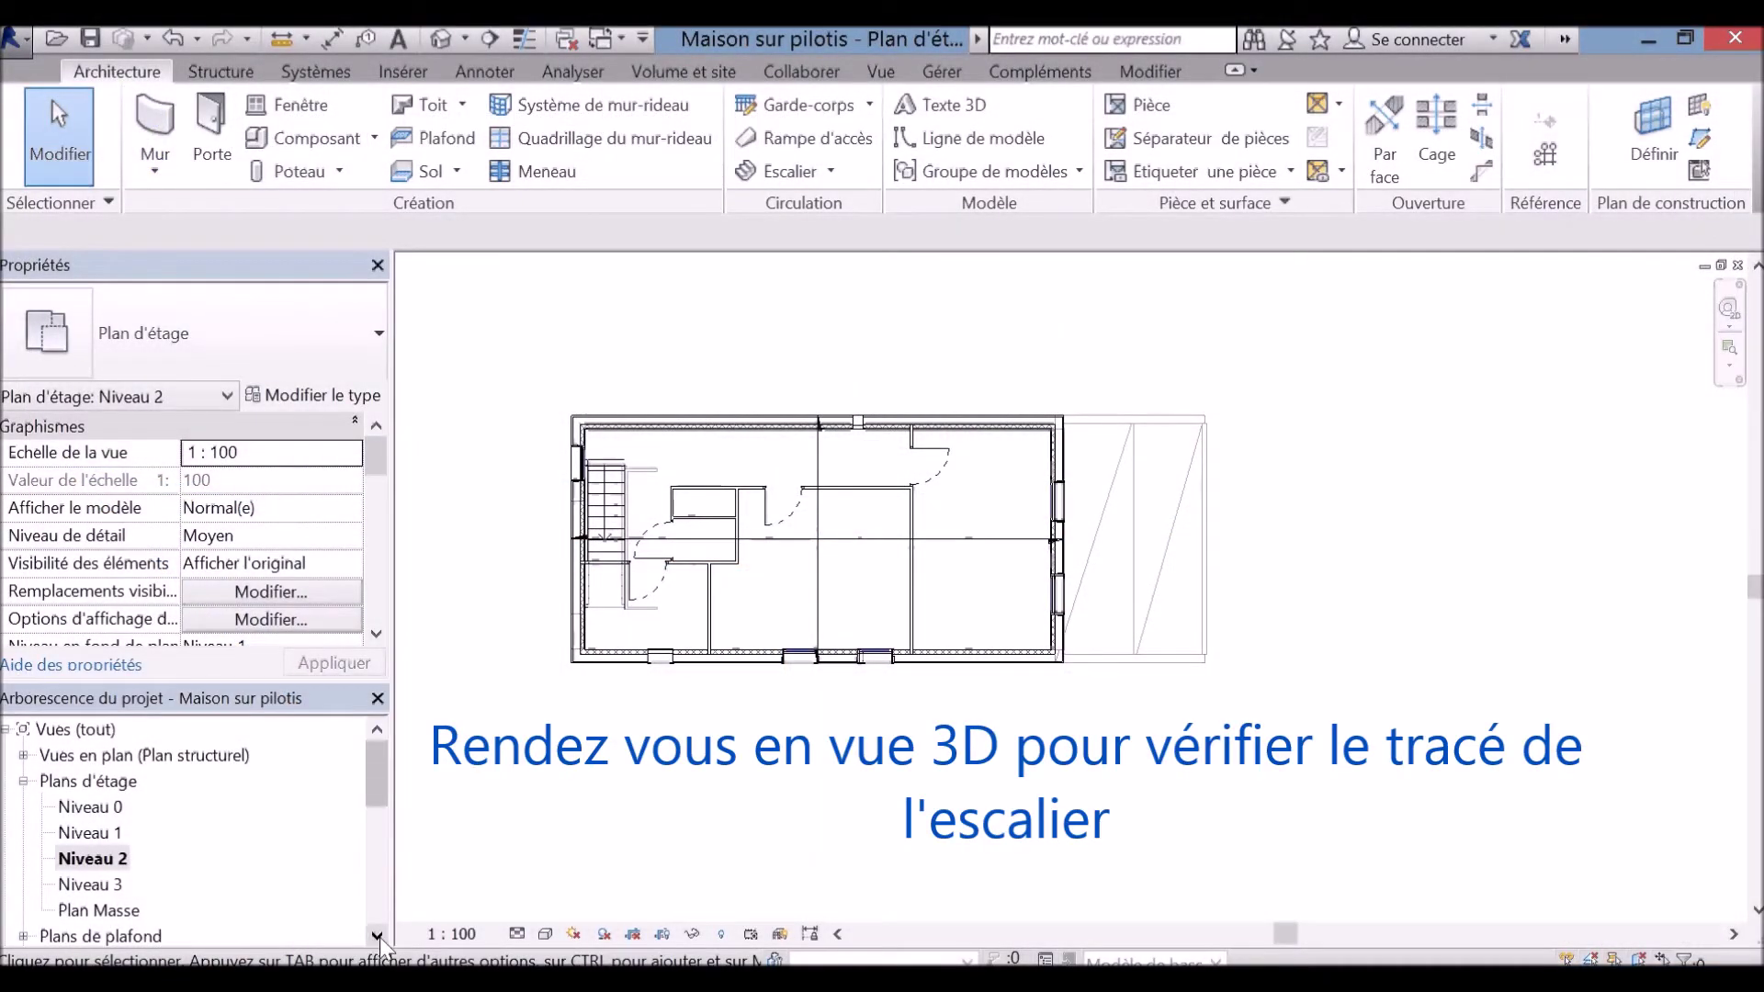
Step: Scroll the Project Browser to Vues 3D and open the house's {3D} view
scroll(378, 937, down, 3)
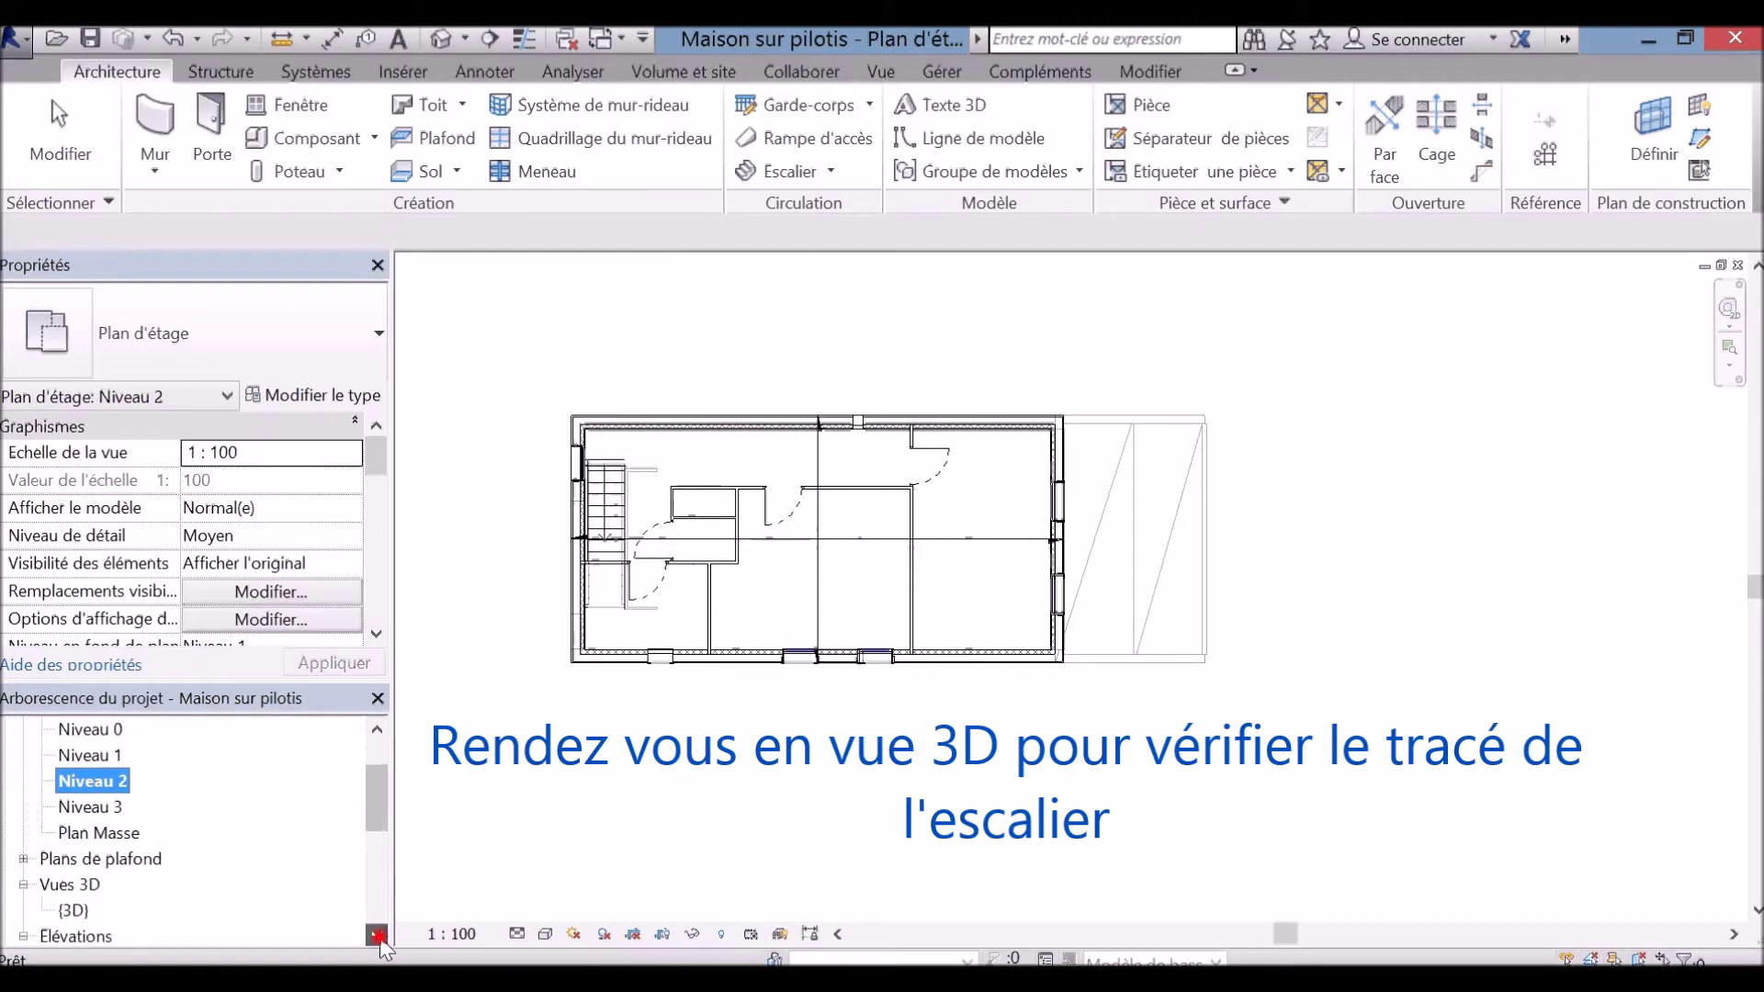
click(378, 937)
click(378, 937)
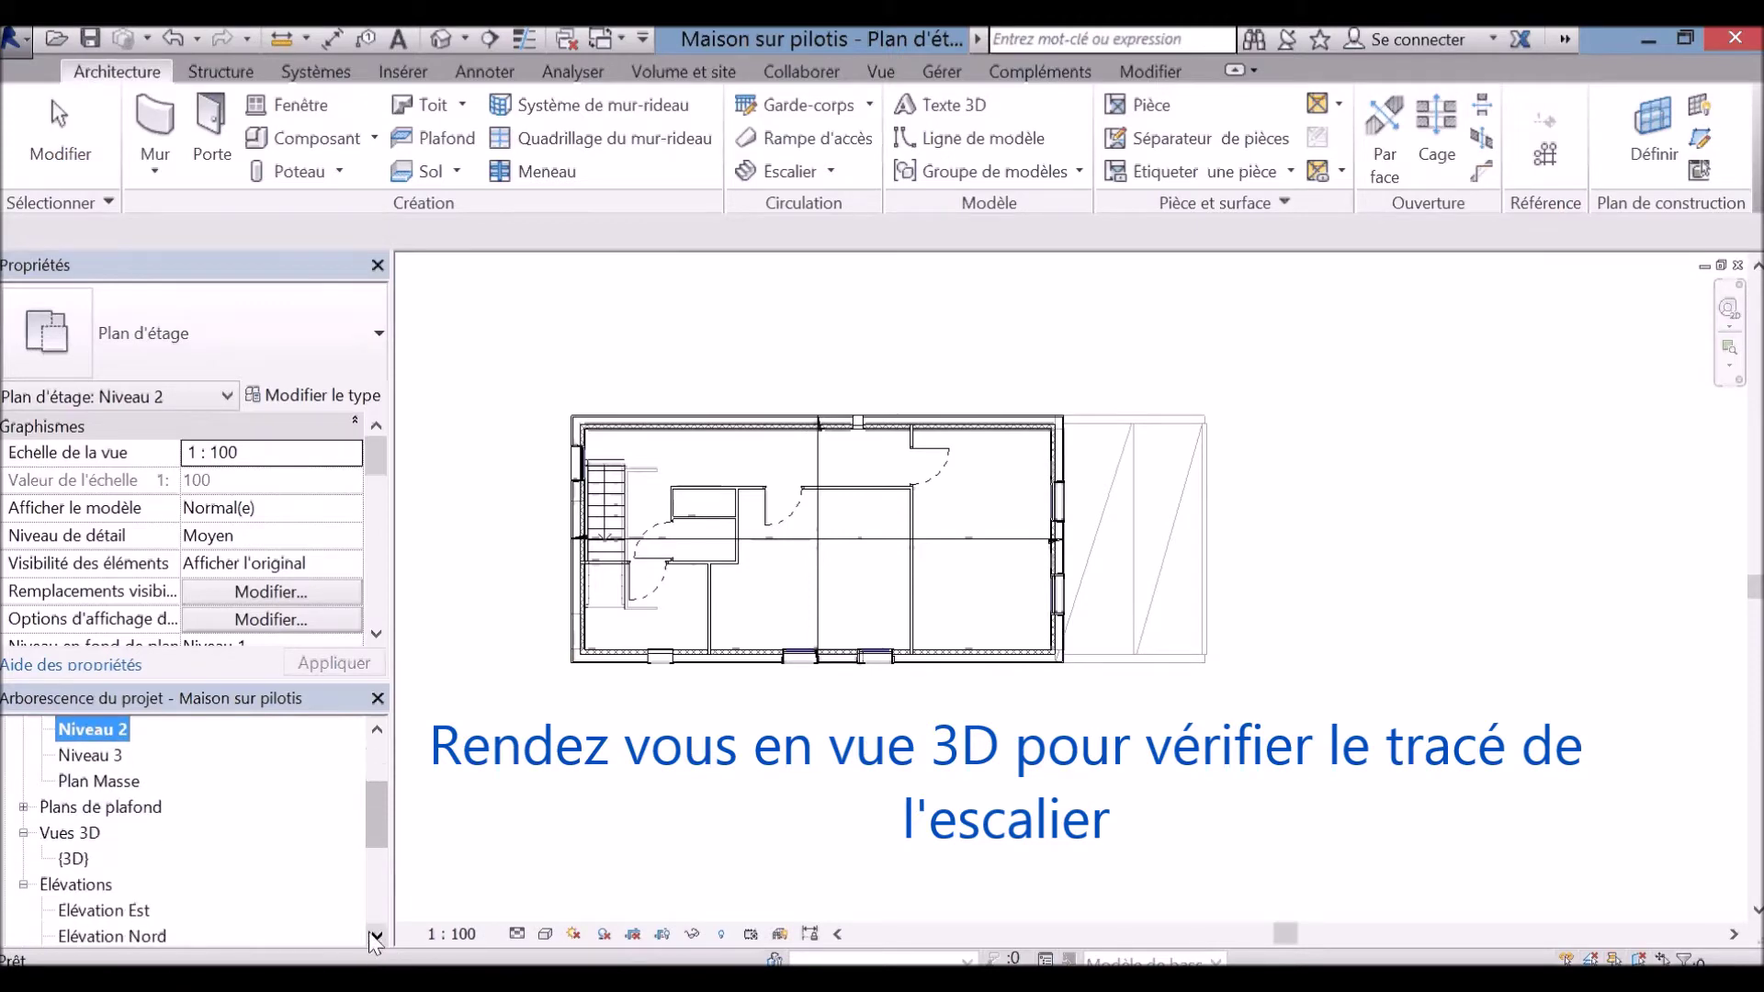
double_click(73, 859)
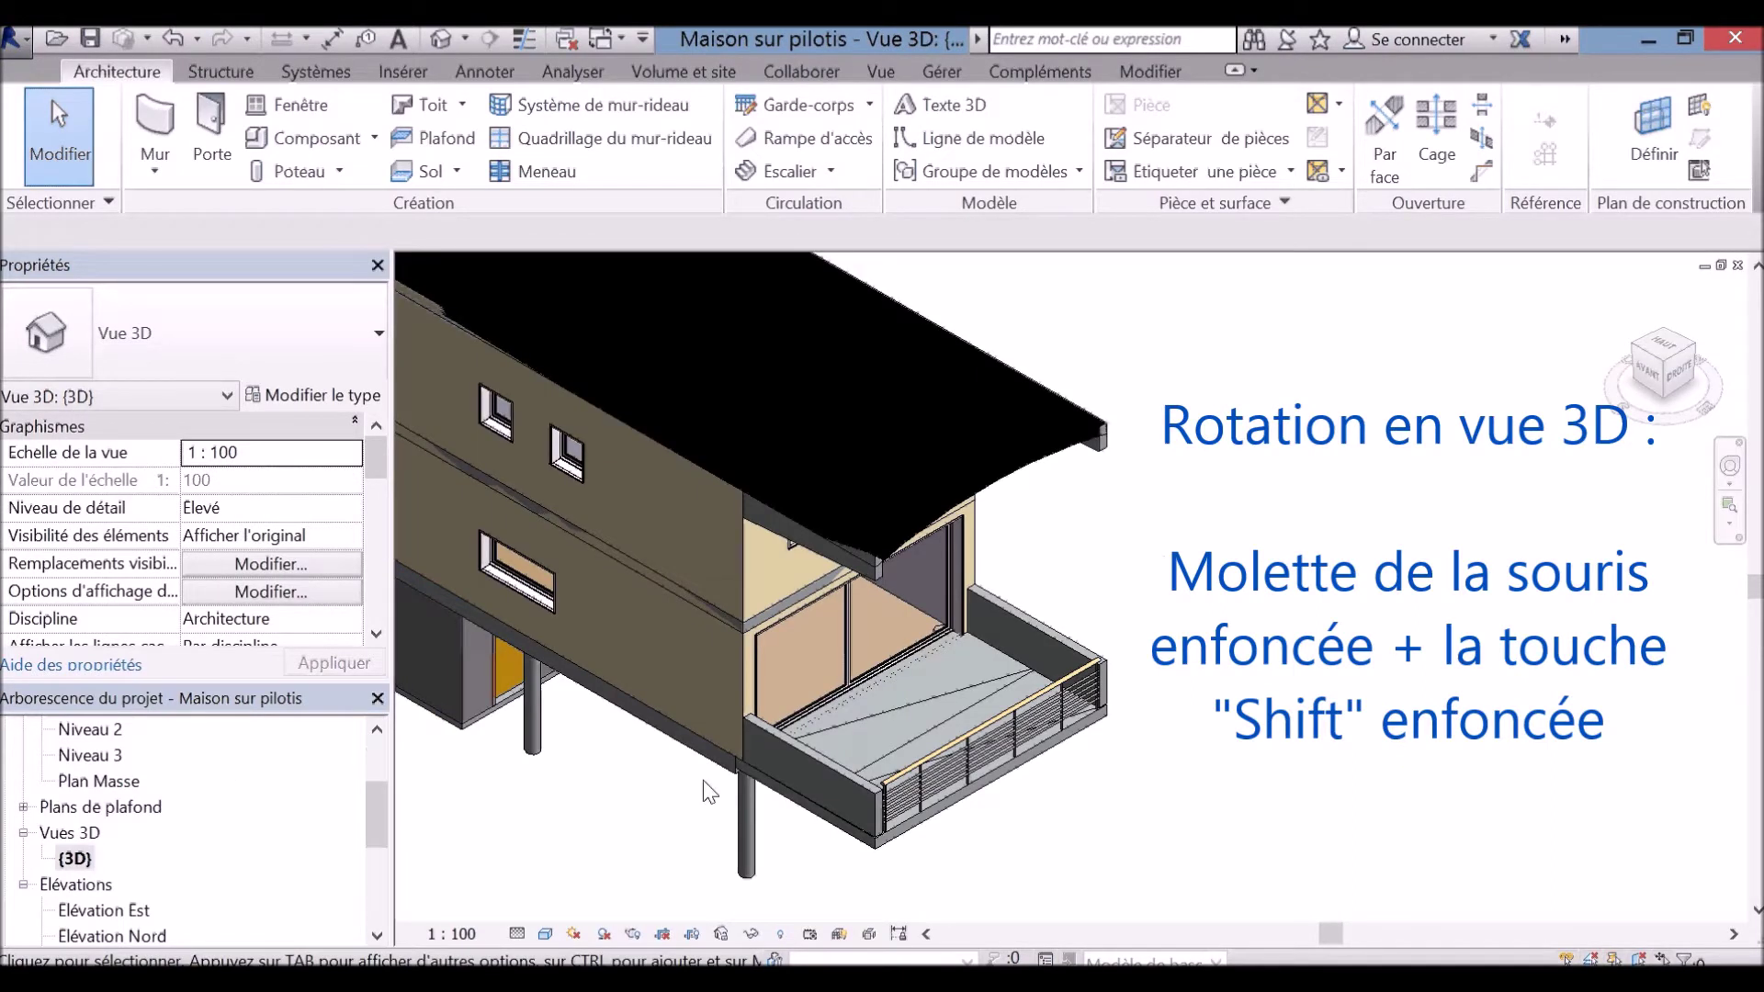
Step: Orbit to the house's end facade and select its lower base wall and upper exterior wall
mouse_move(634, 812)
shift+middle_down()
mouse_move(756, 747)
mouse_move(1066, 708)
mouse_move(1166, 658)
mouse_move(1142, 557)
shift+middle_up()
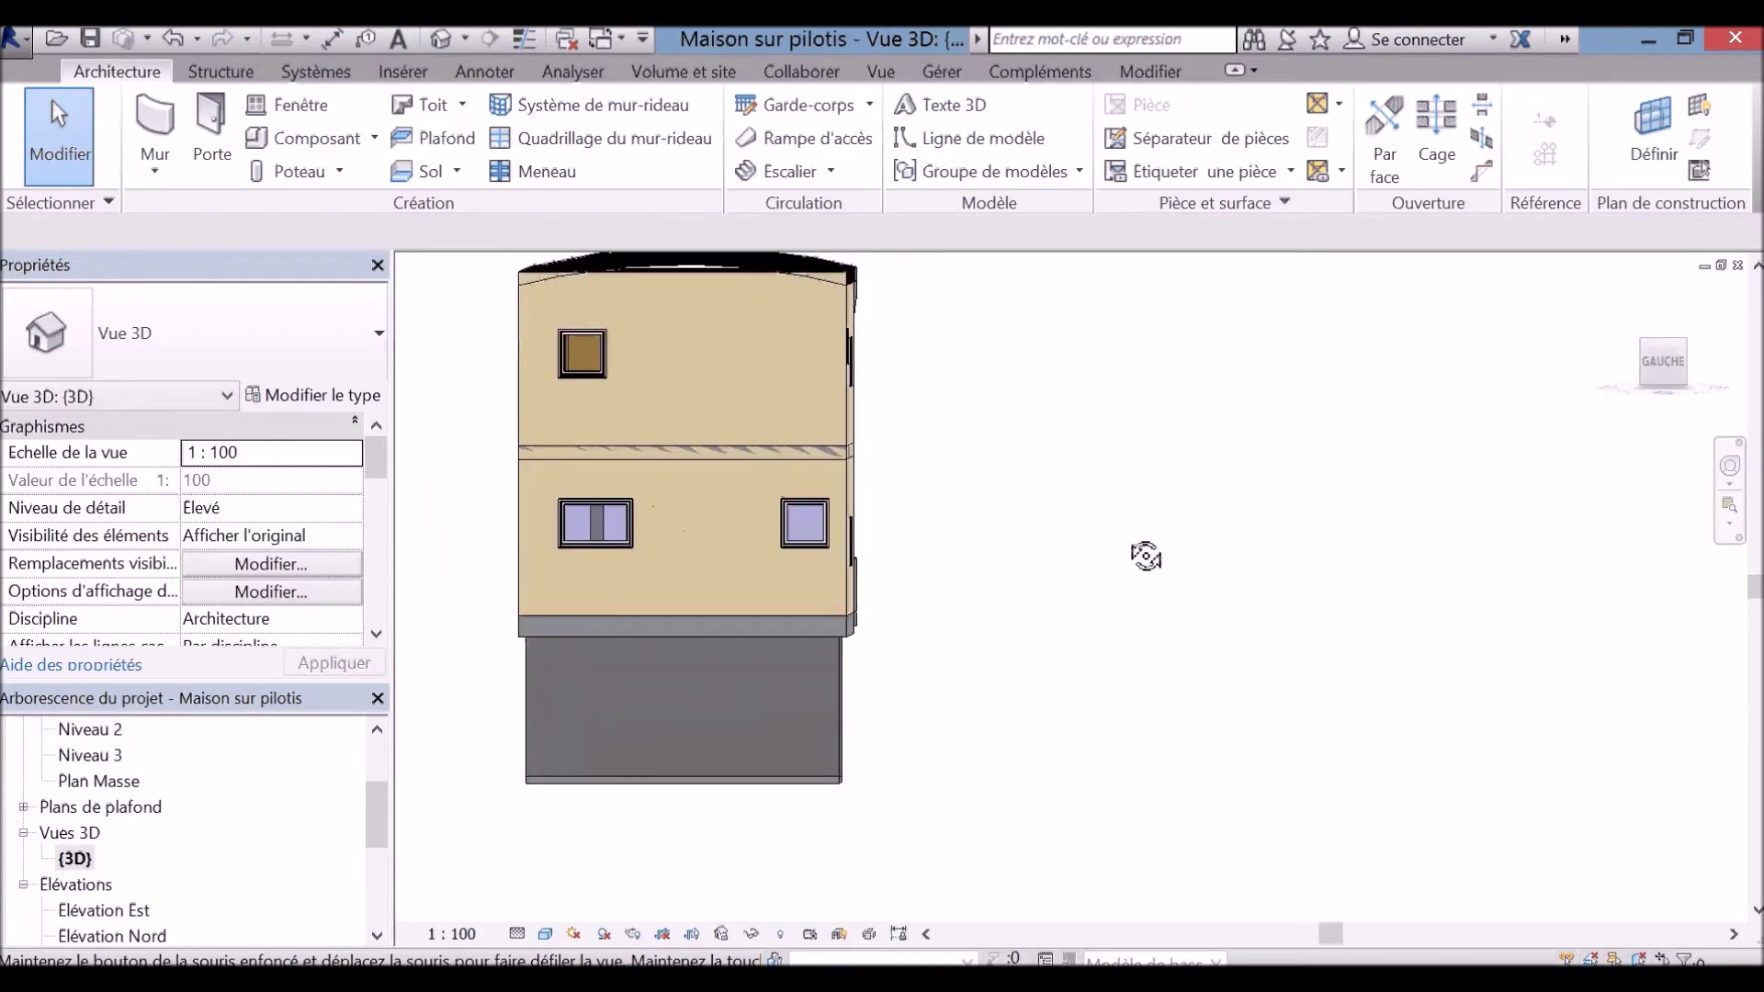
click(836, 727)
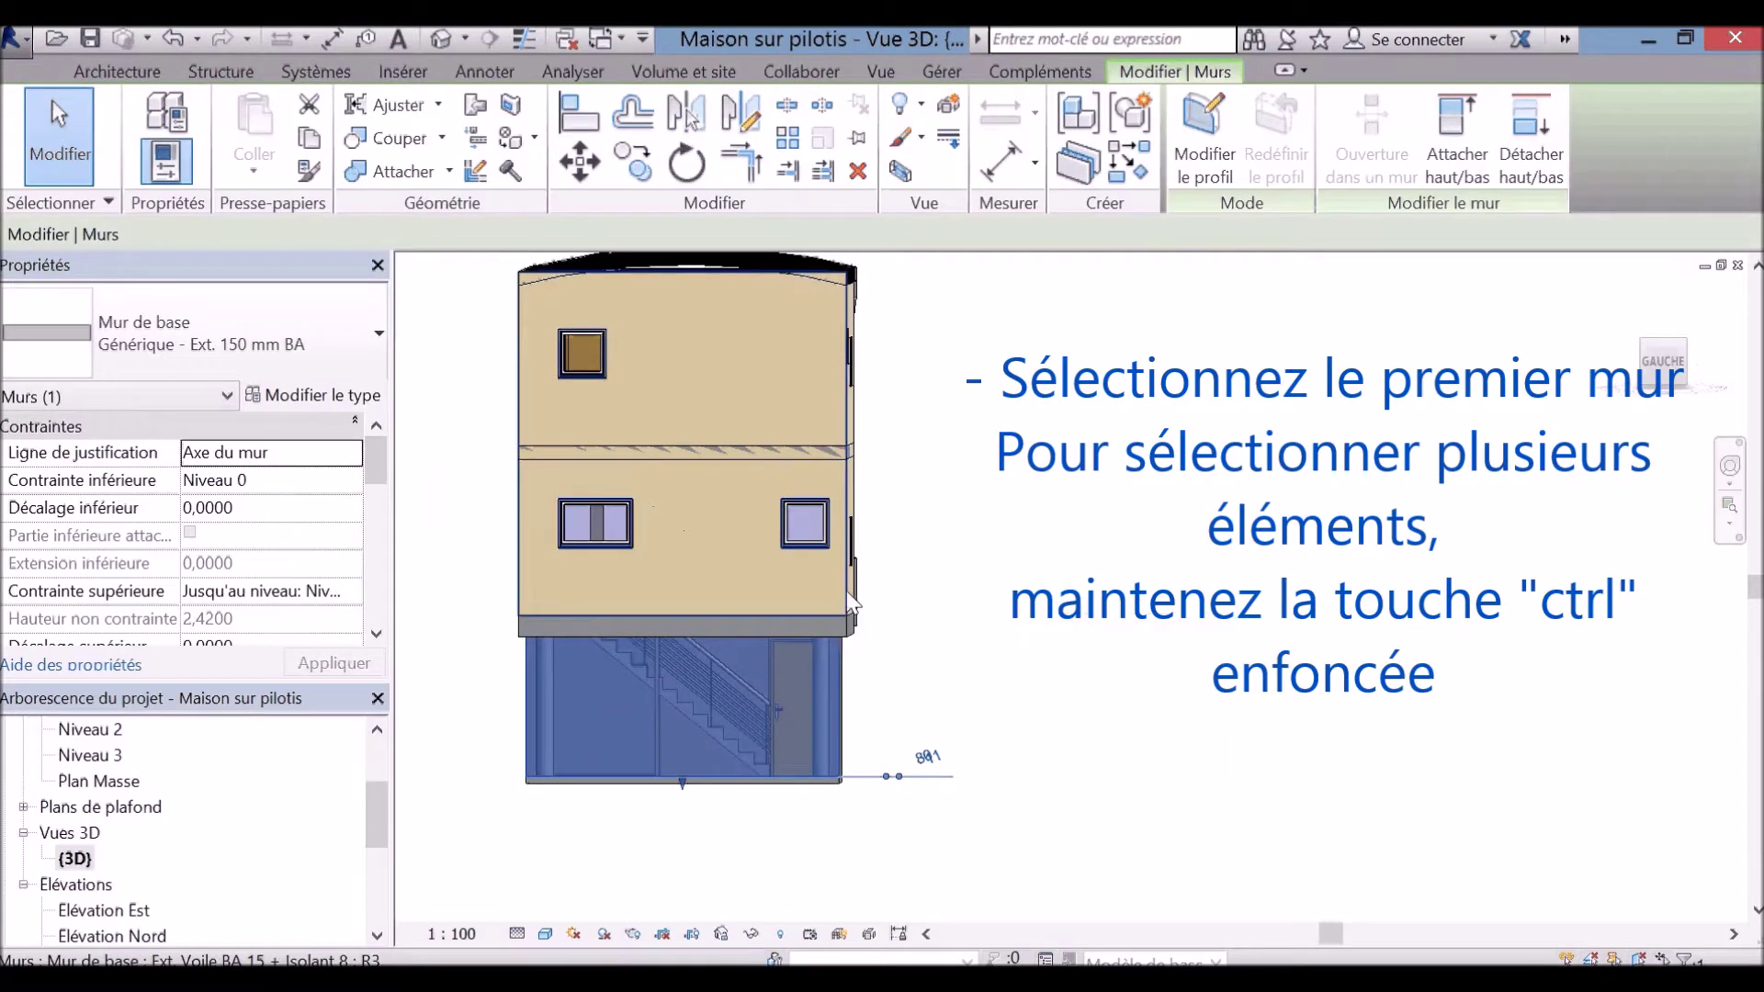
ctrl+click(847, 489)
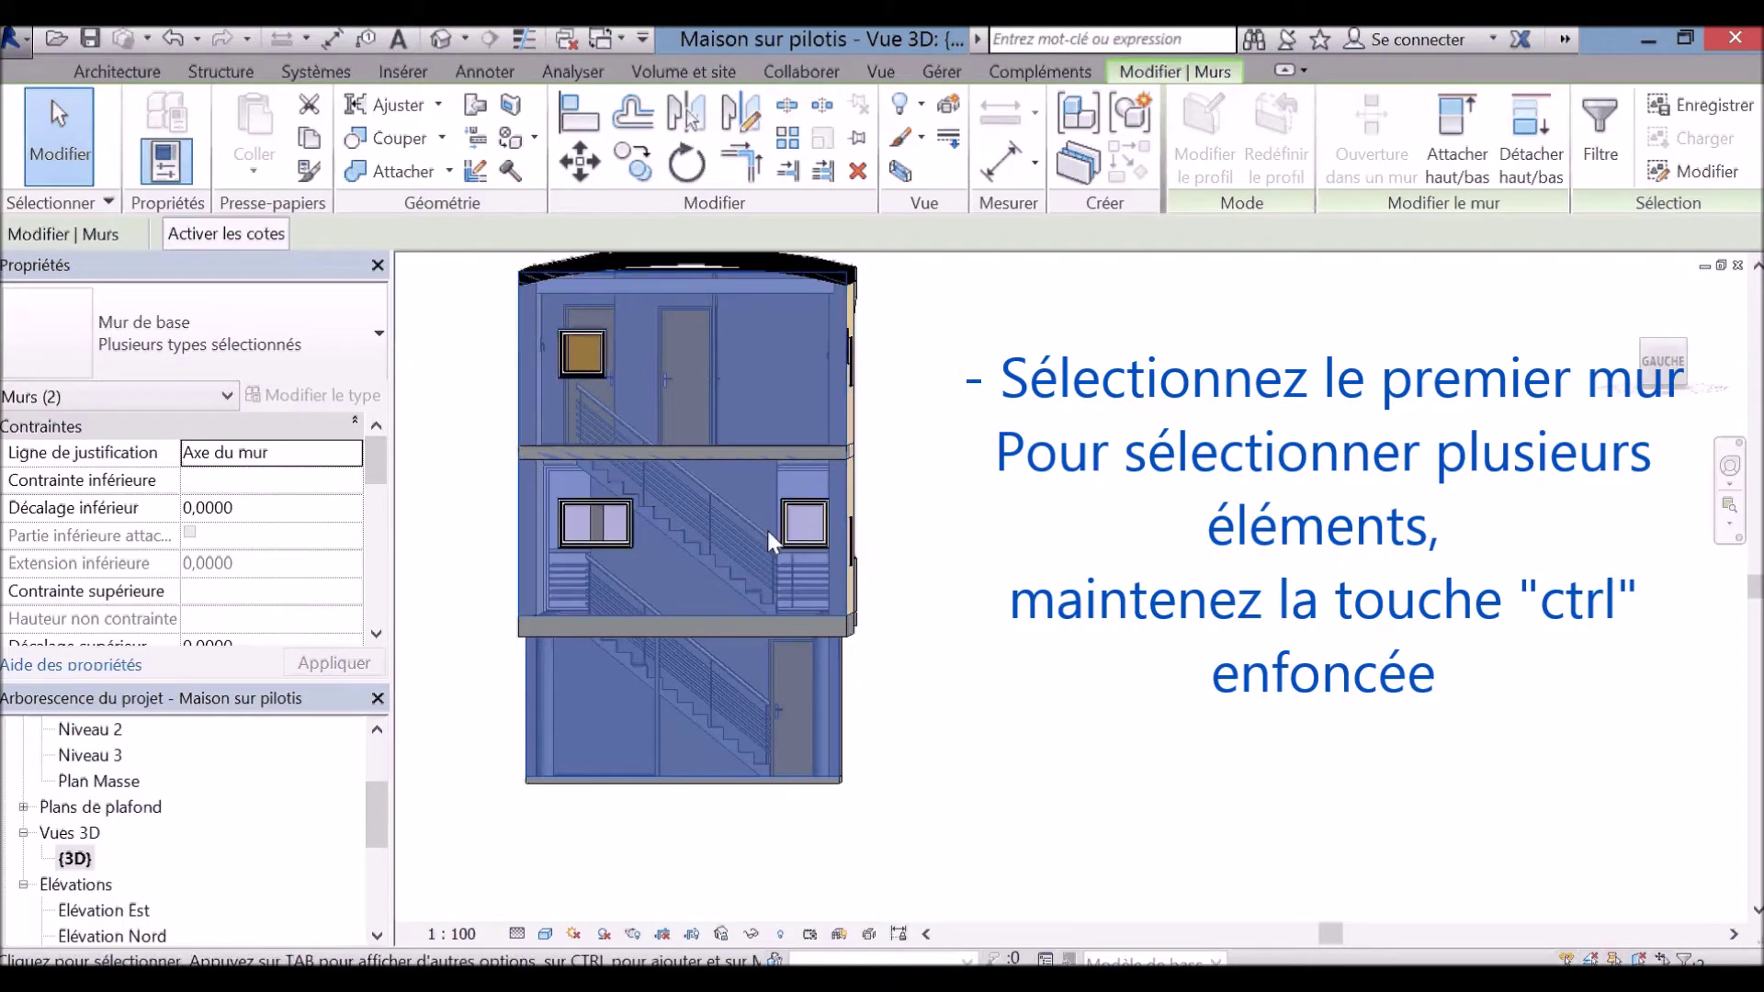
mouse_move(768, 527)
shift+middle_down()
mouse_move(755, 584)
mouse_move(716, 572)
mouse_move(677, 592)
shift+middle_up()
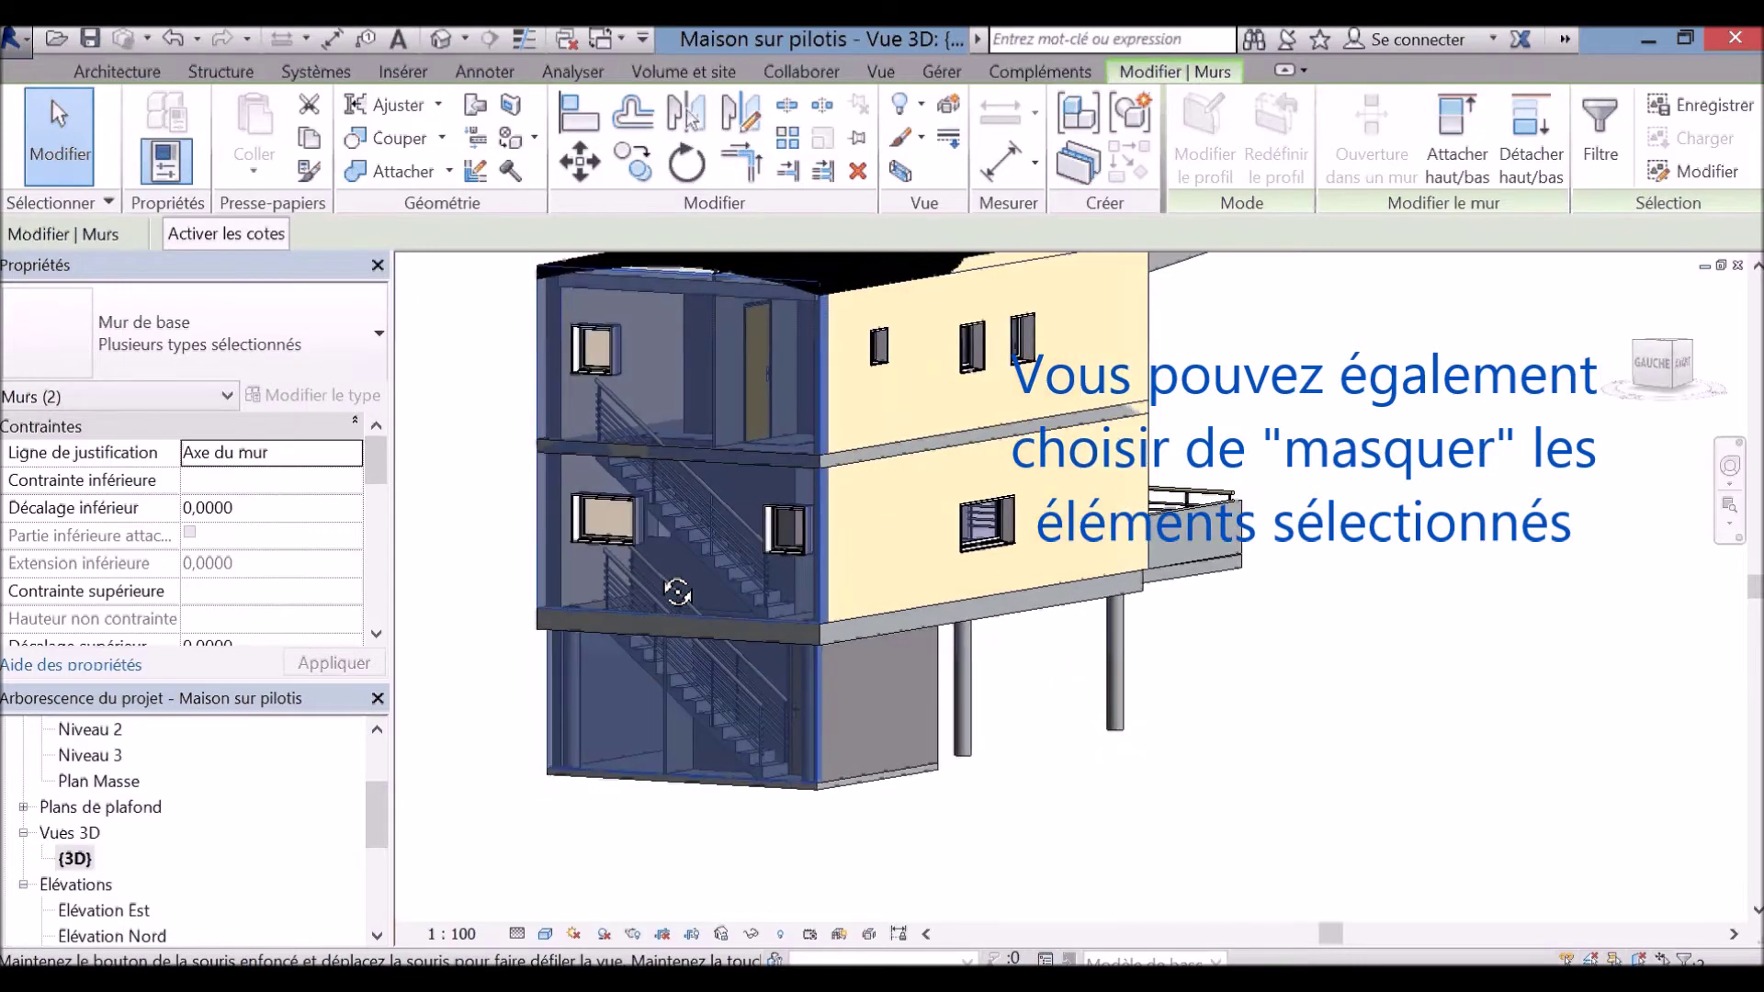
mouse_move(677, 593)
shift+middle_down()
mouse_move(776, 610)
mouse_move(759, 669)
mouse_move(728, 681)
mouse_move(683, 639)
shift+middle_up()
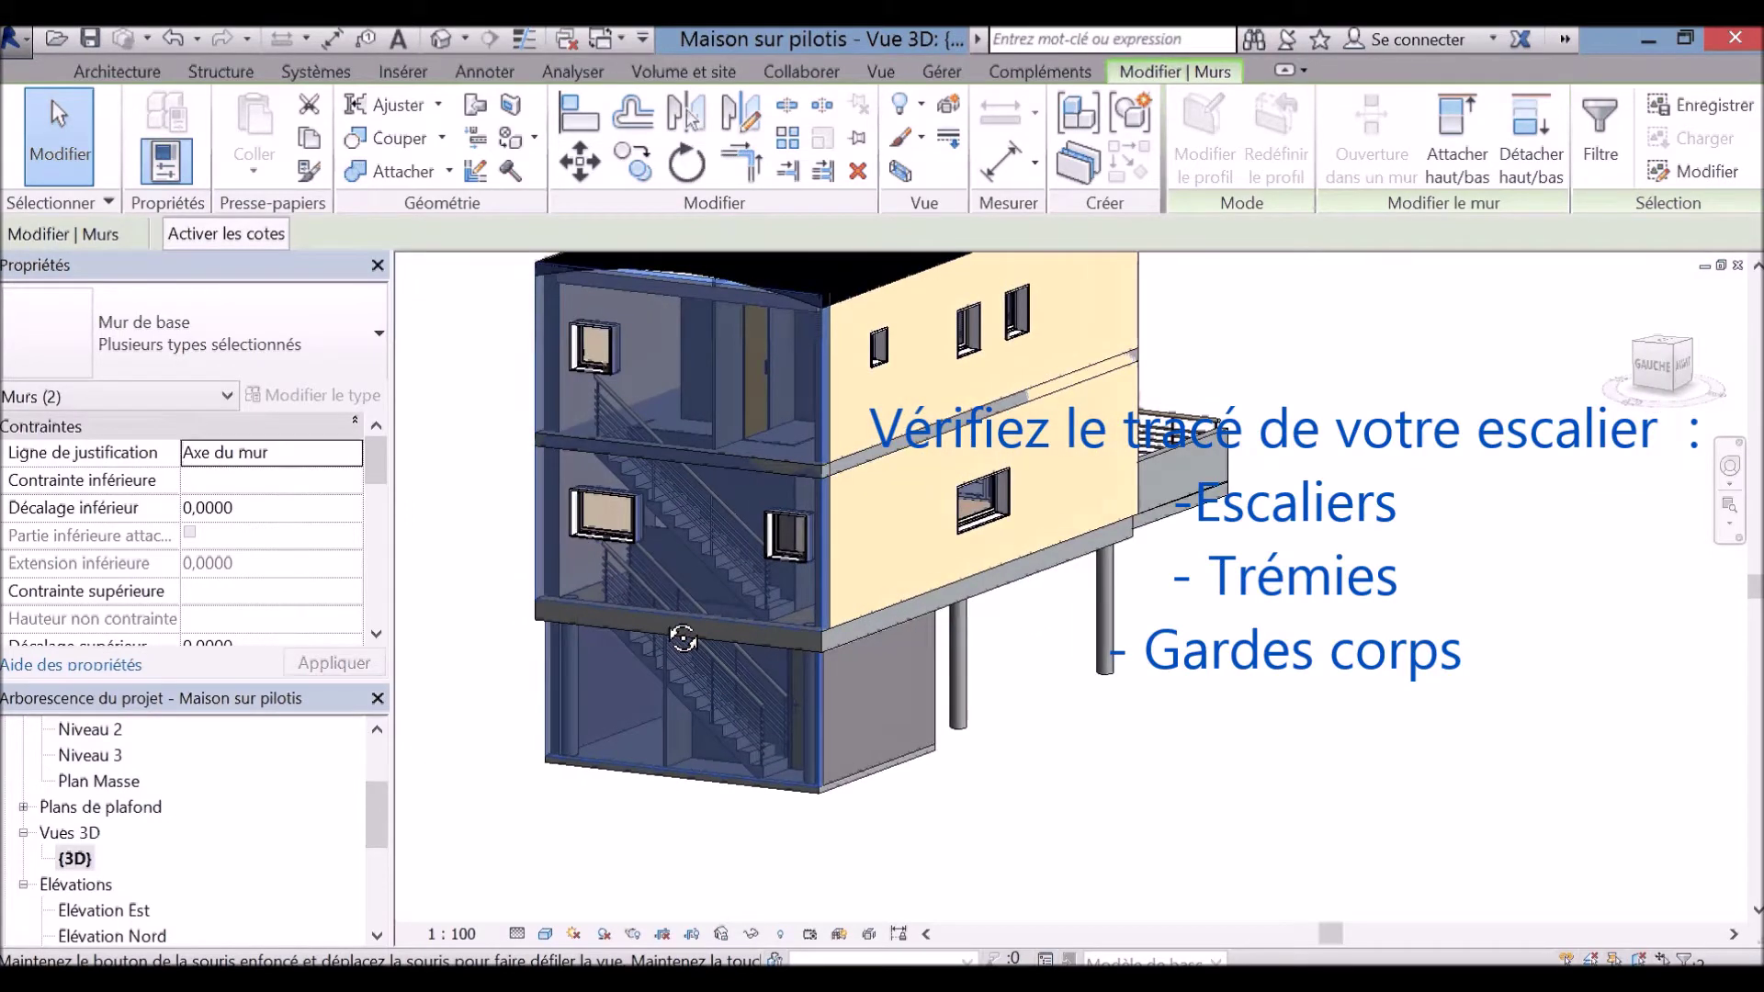
mouse_move(682, 639)
shift+middle_down()
mouse_move(732, 650)
mouse_move(772, 607)
mouse_move(831, 628)
shift+middle_up()
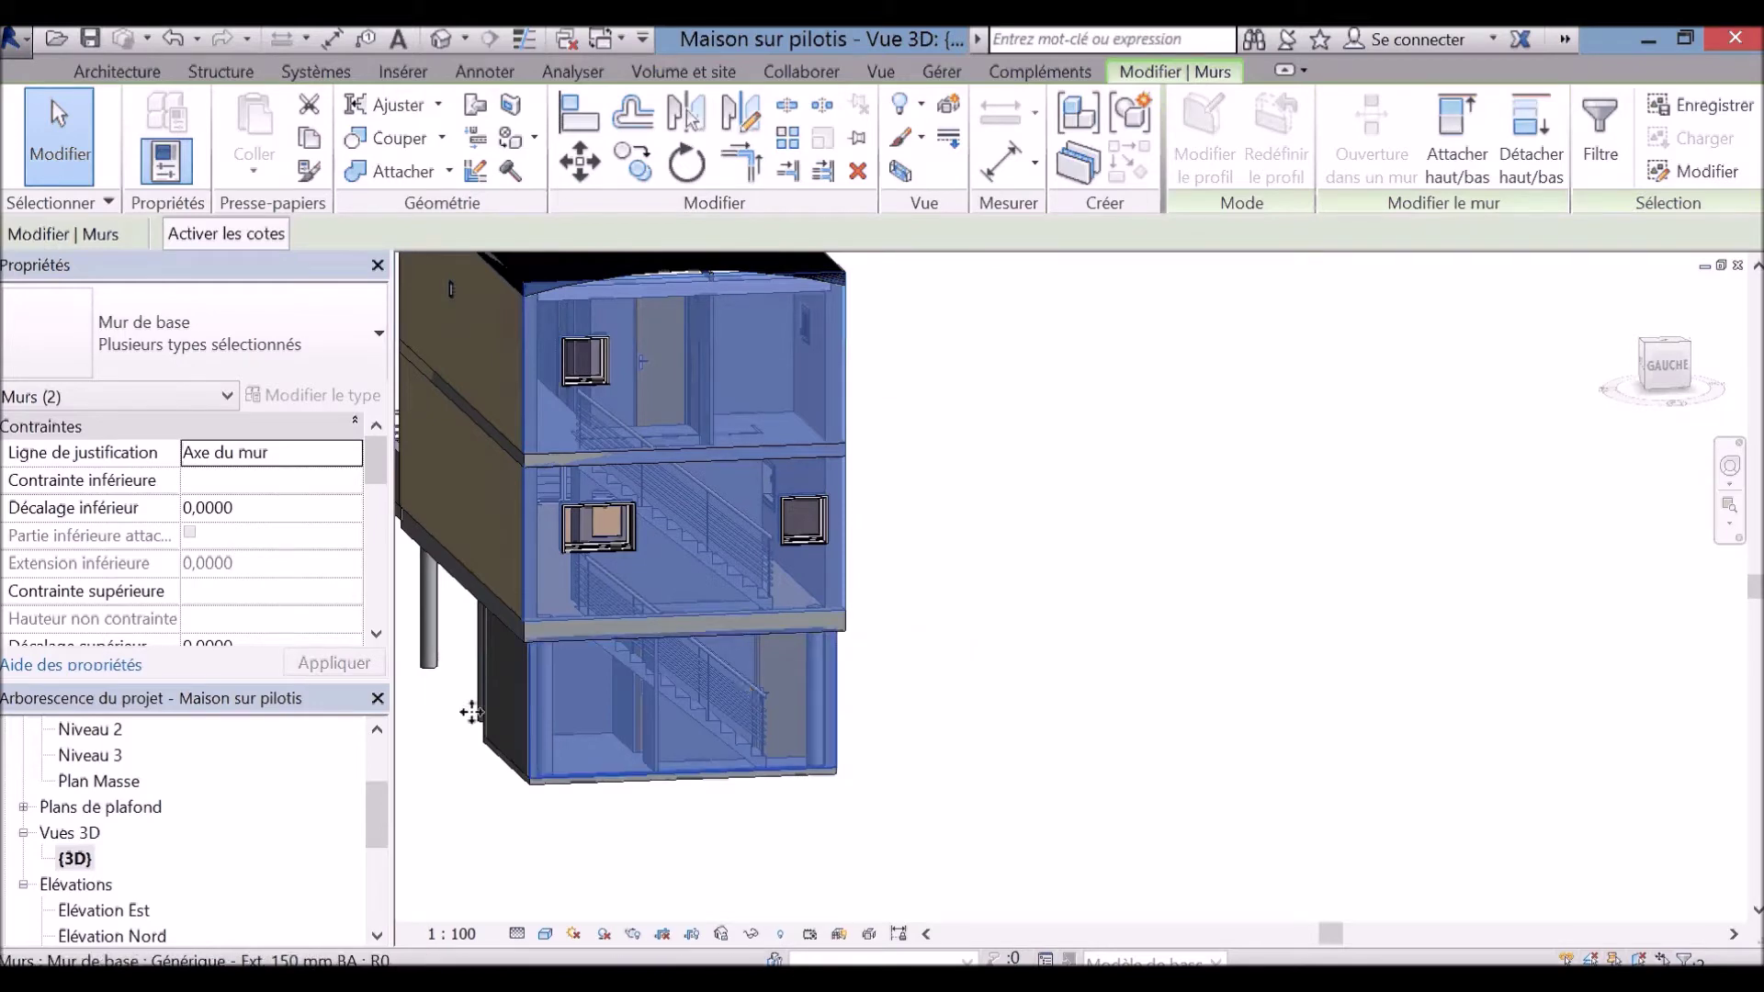
click(373, 823)
key(Escape)
drag(377, 823, 372, 782)
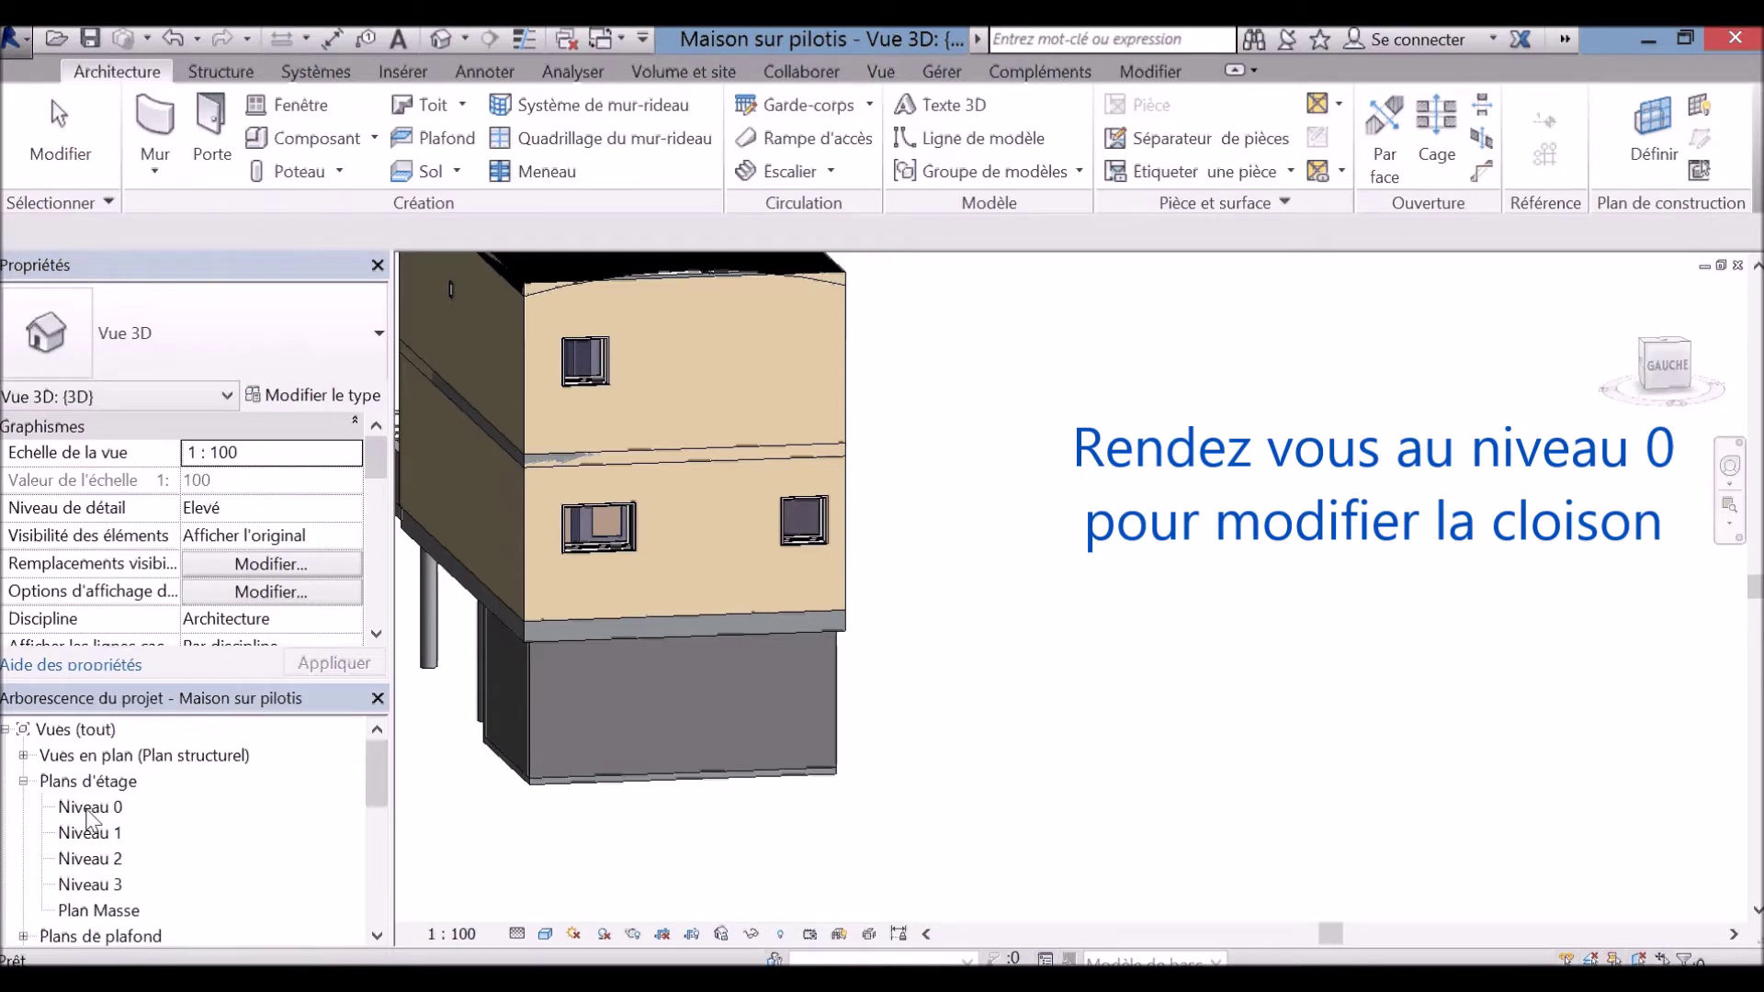
Step: Open the Niveau 0 plan, clear the two-wall selection and centre the stairs
double_click(87, 809)
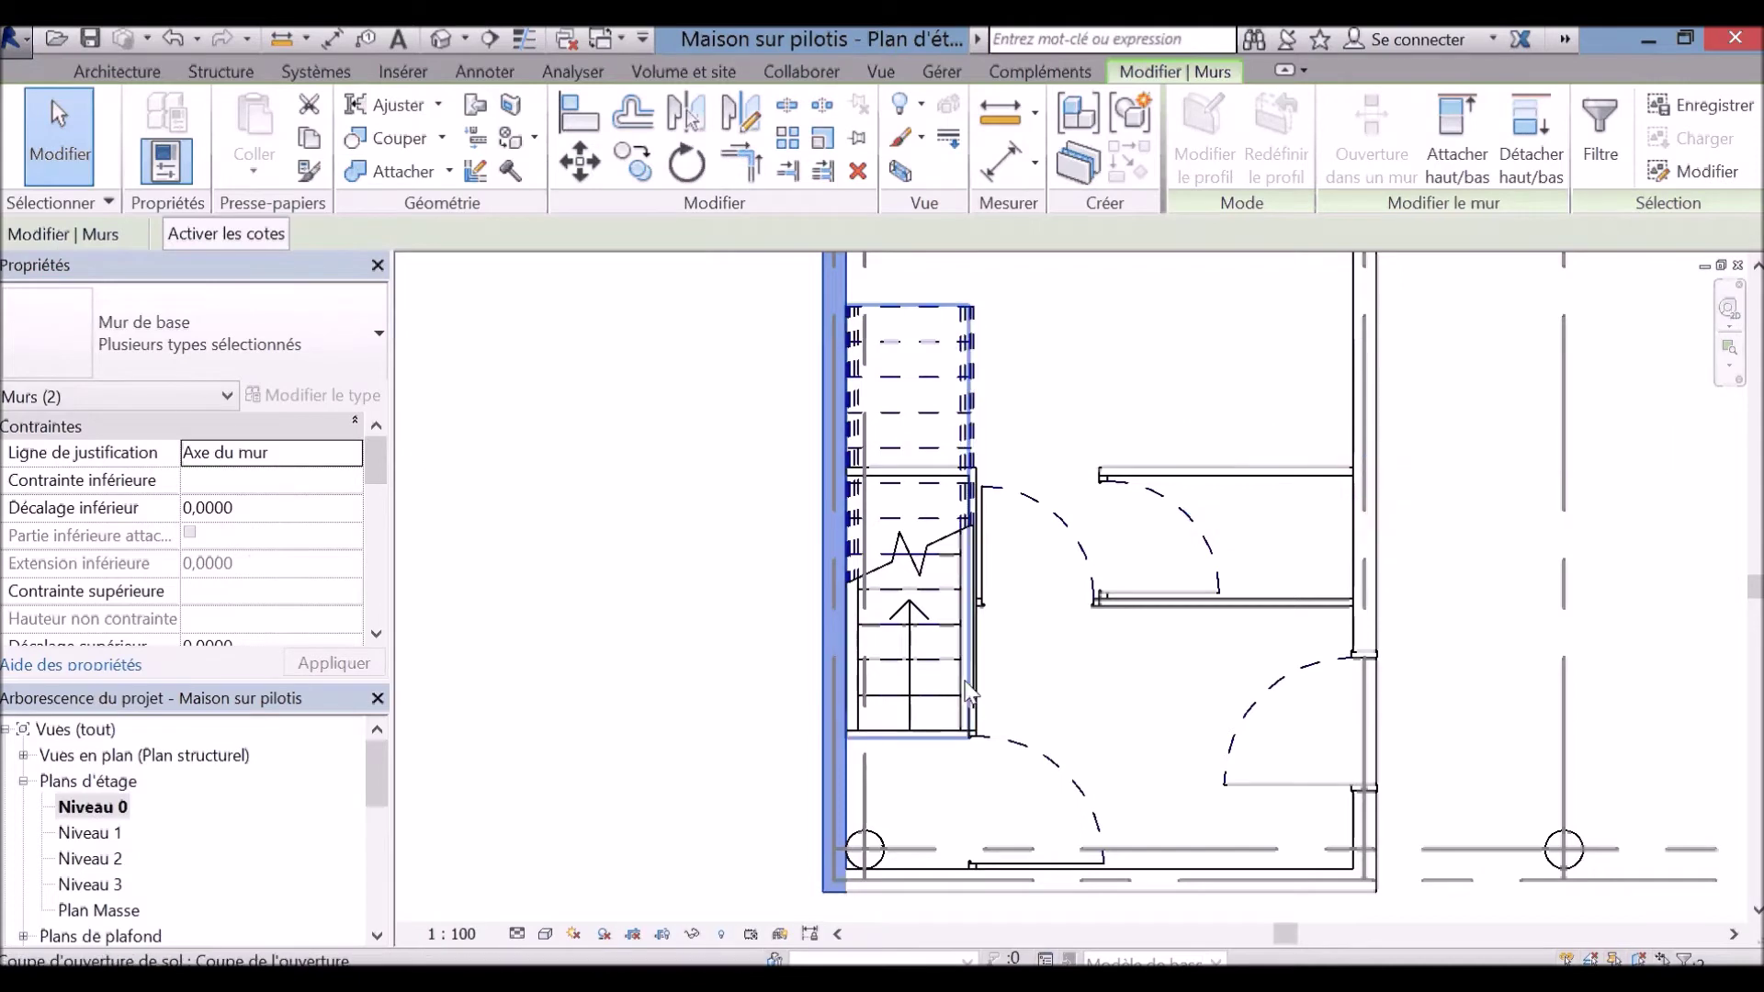
click(1019, 700)
middle_drag(992, 643, 997, 744)
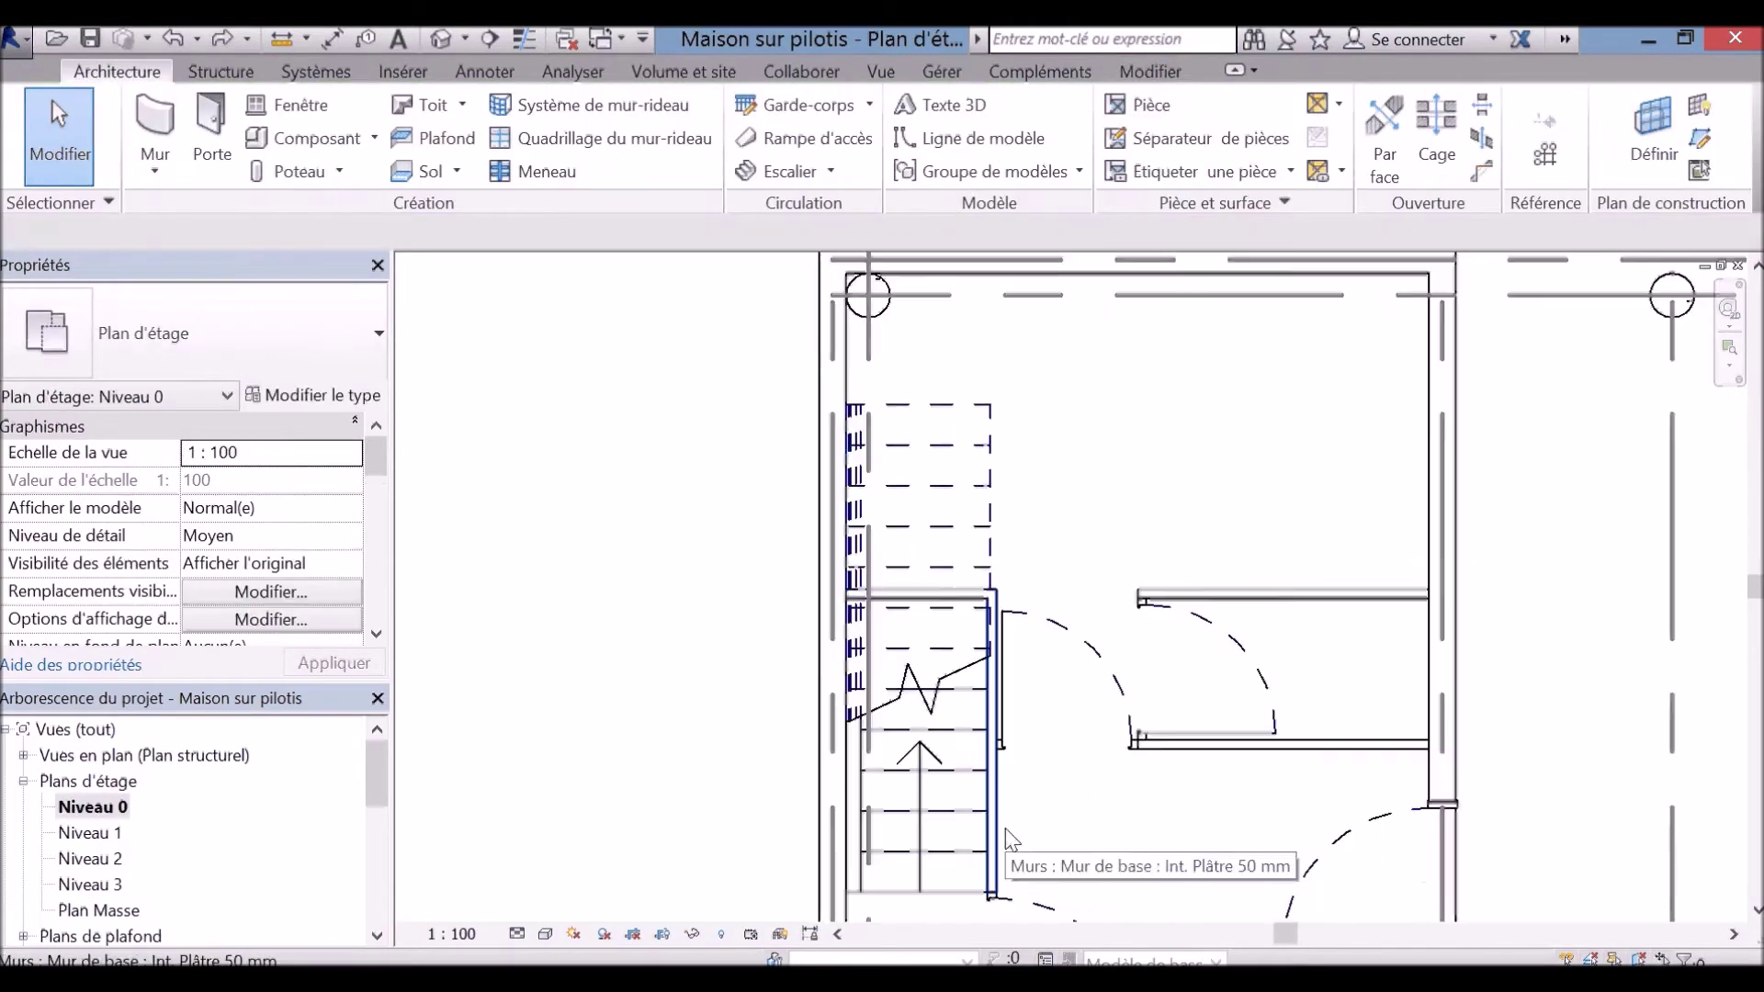
Step: Stretch the partition right of the stairs vertically up to the stair flight's top edge
click(991, 790)
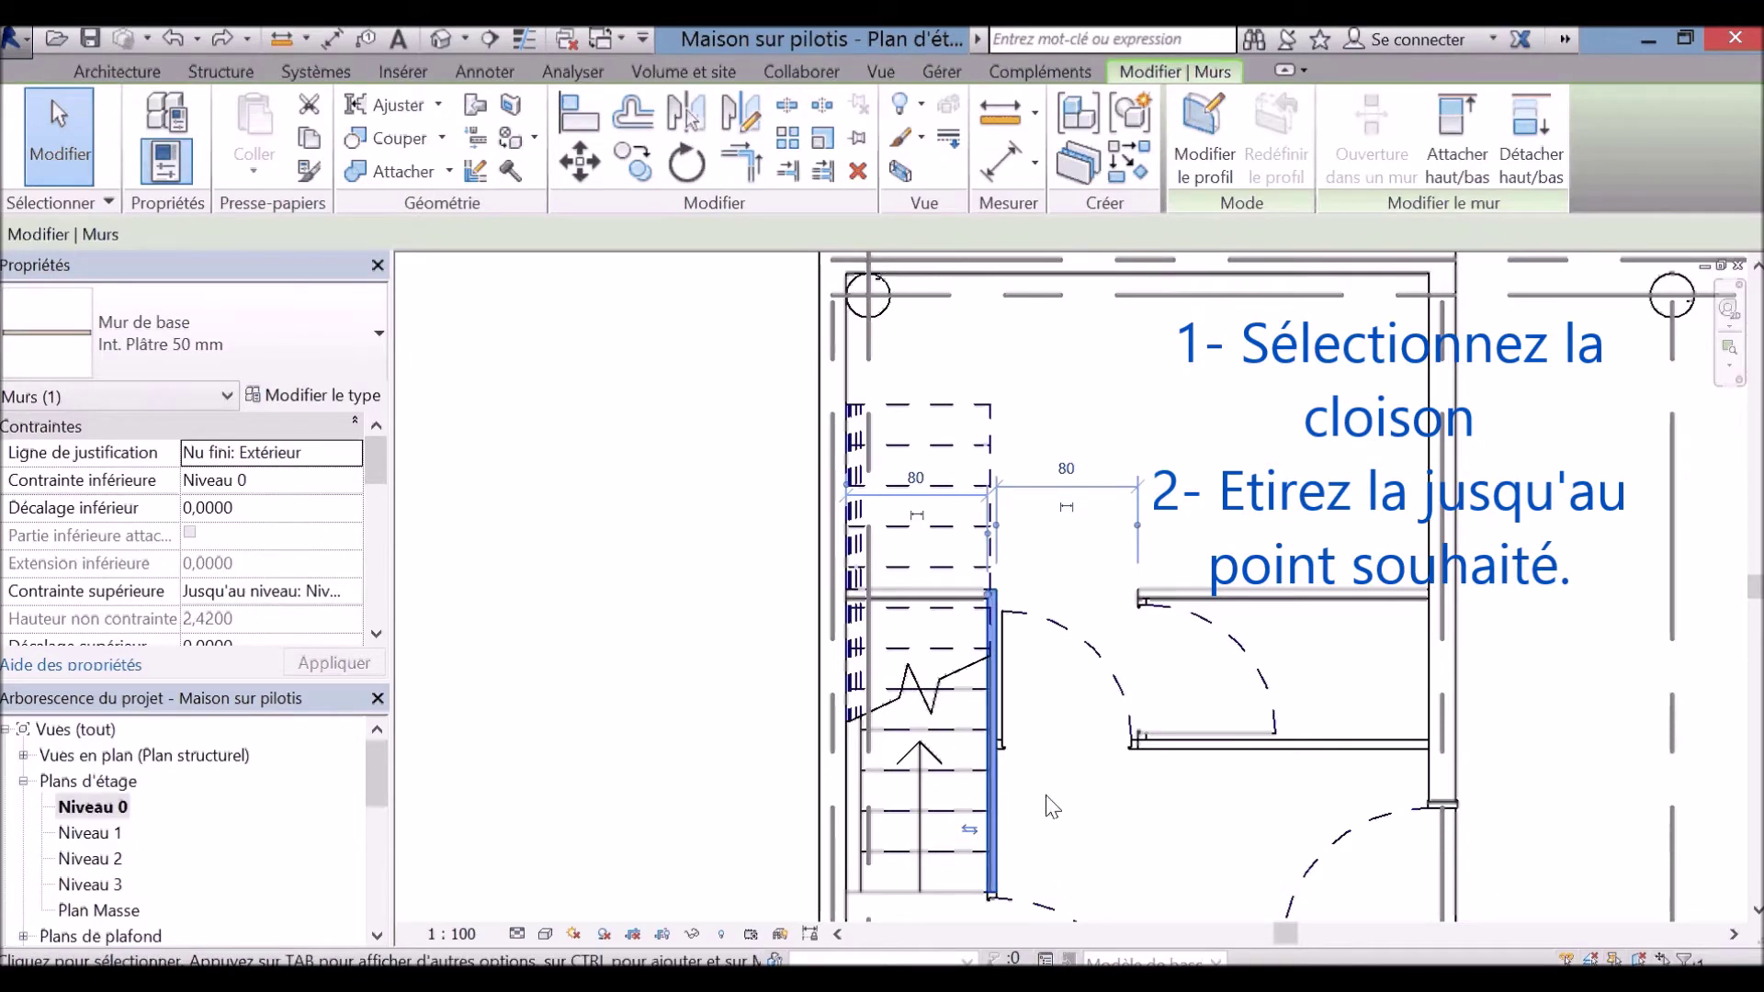
drag(990, 592, 990, 593)
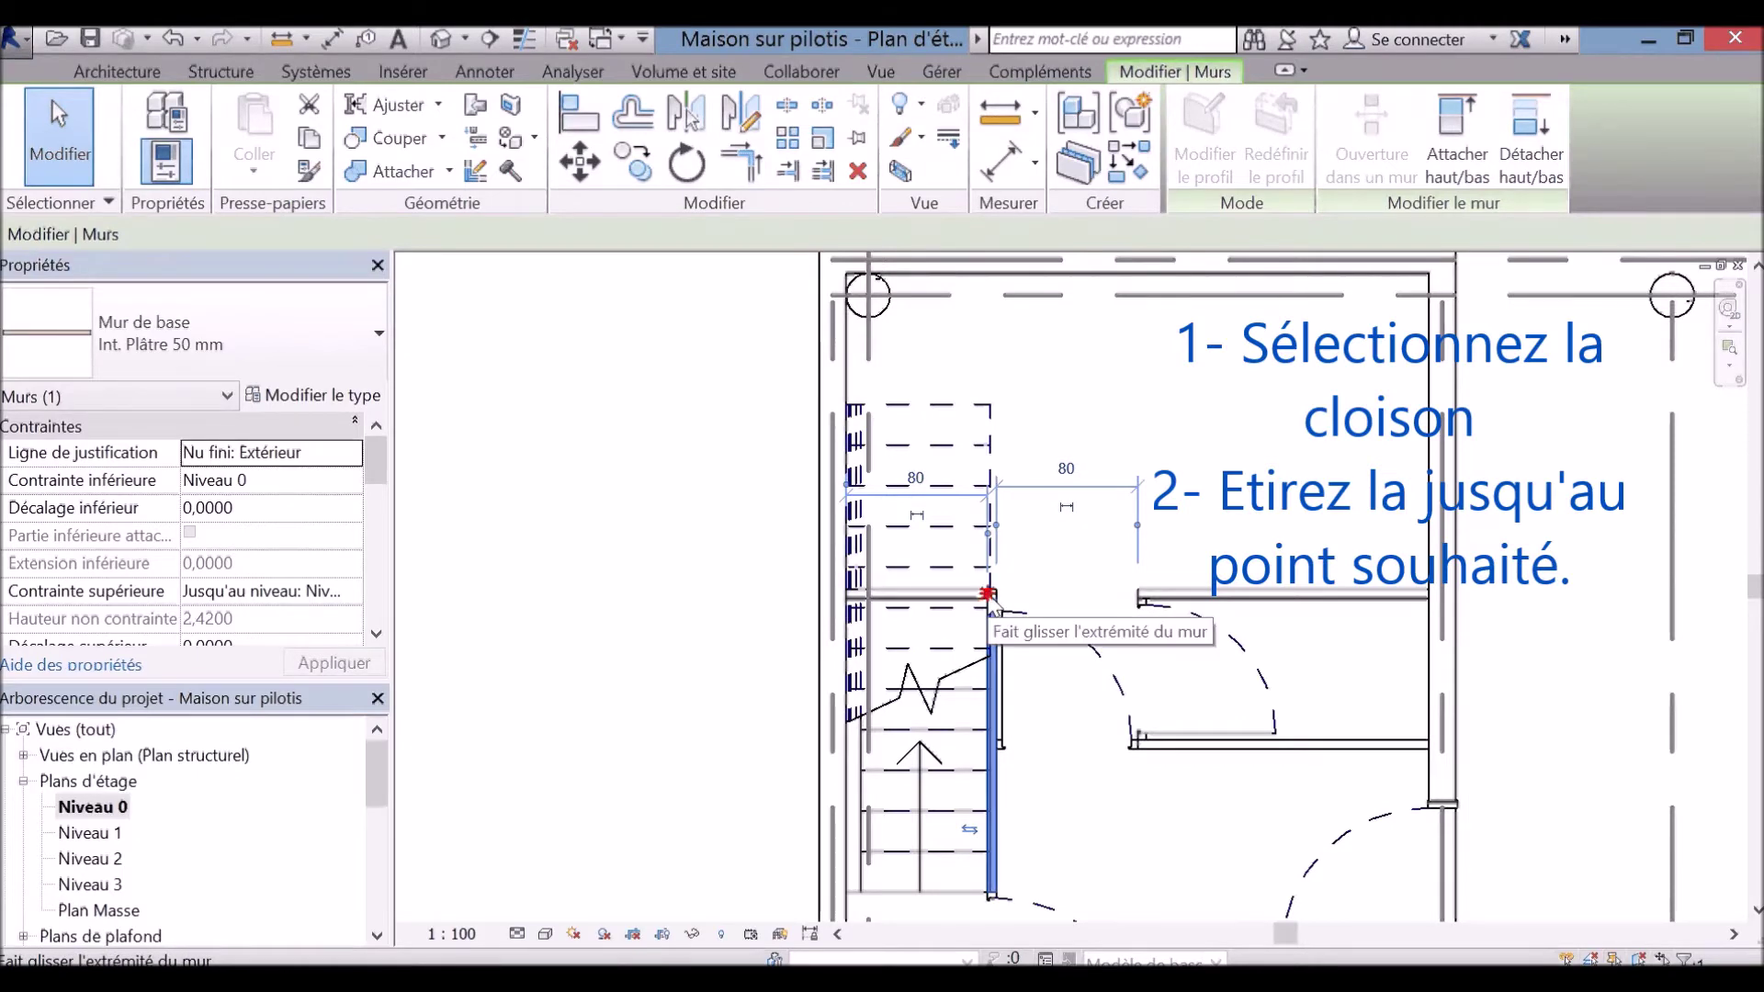
drag(990, 596, 990, 416)
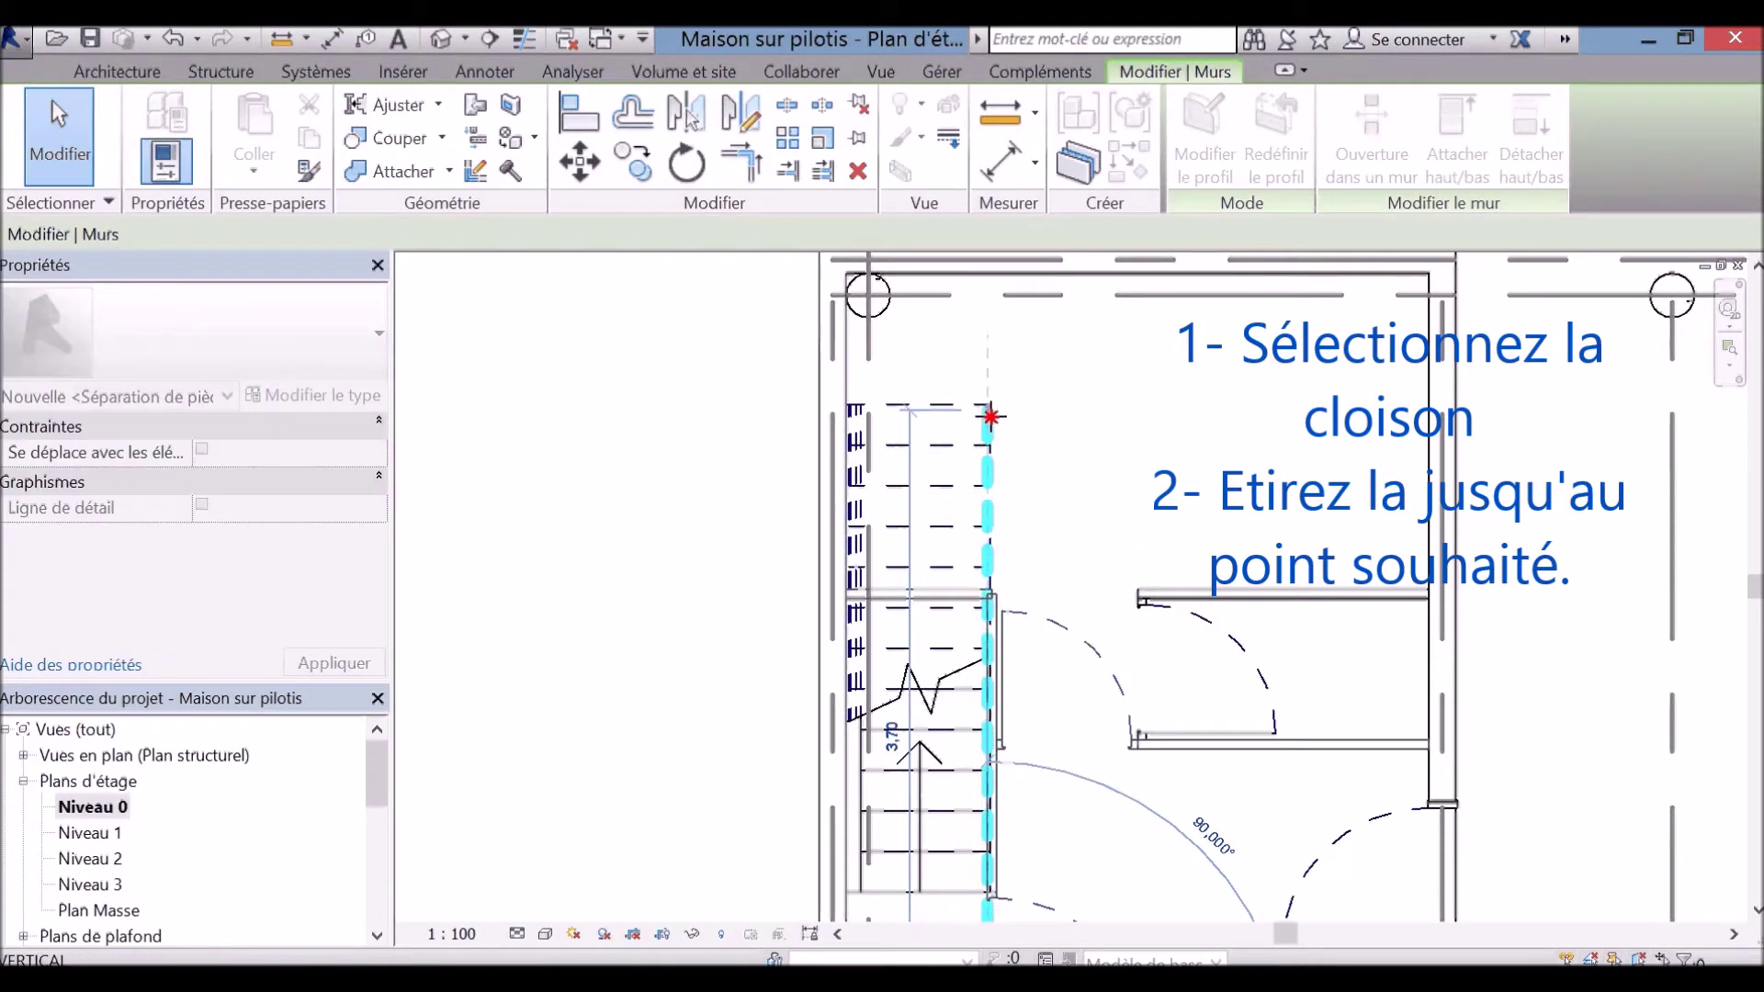
drag(991, 406, 989, 403)
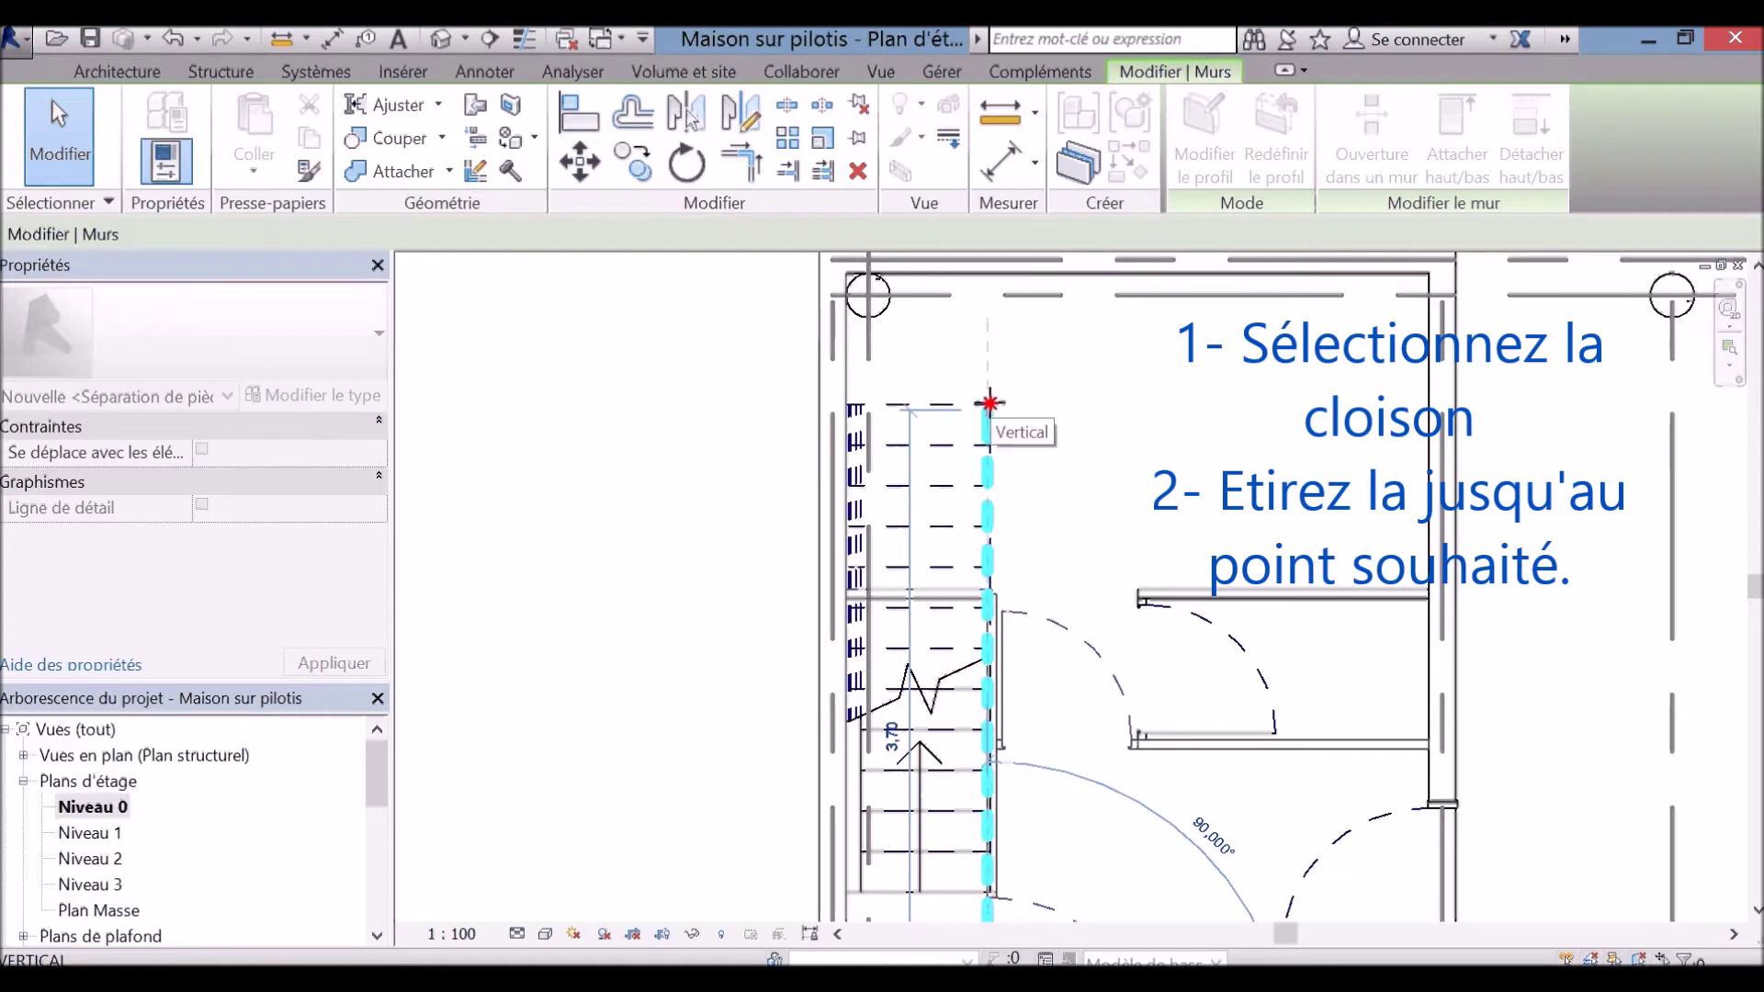
drag(989, 402, 989, 405)
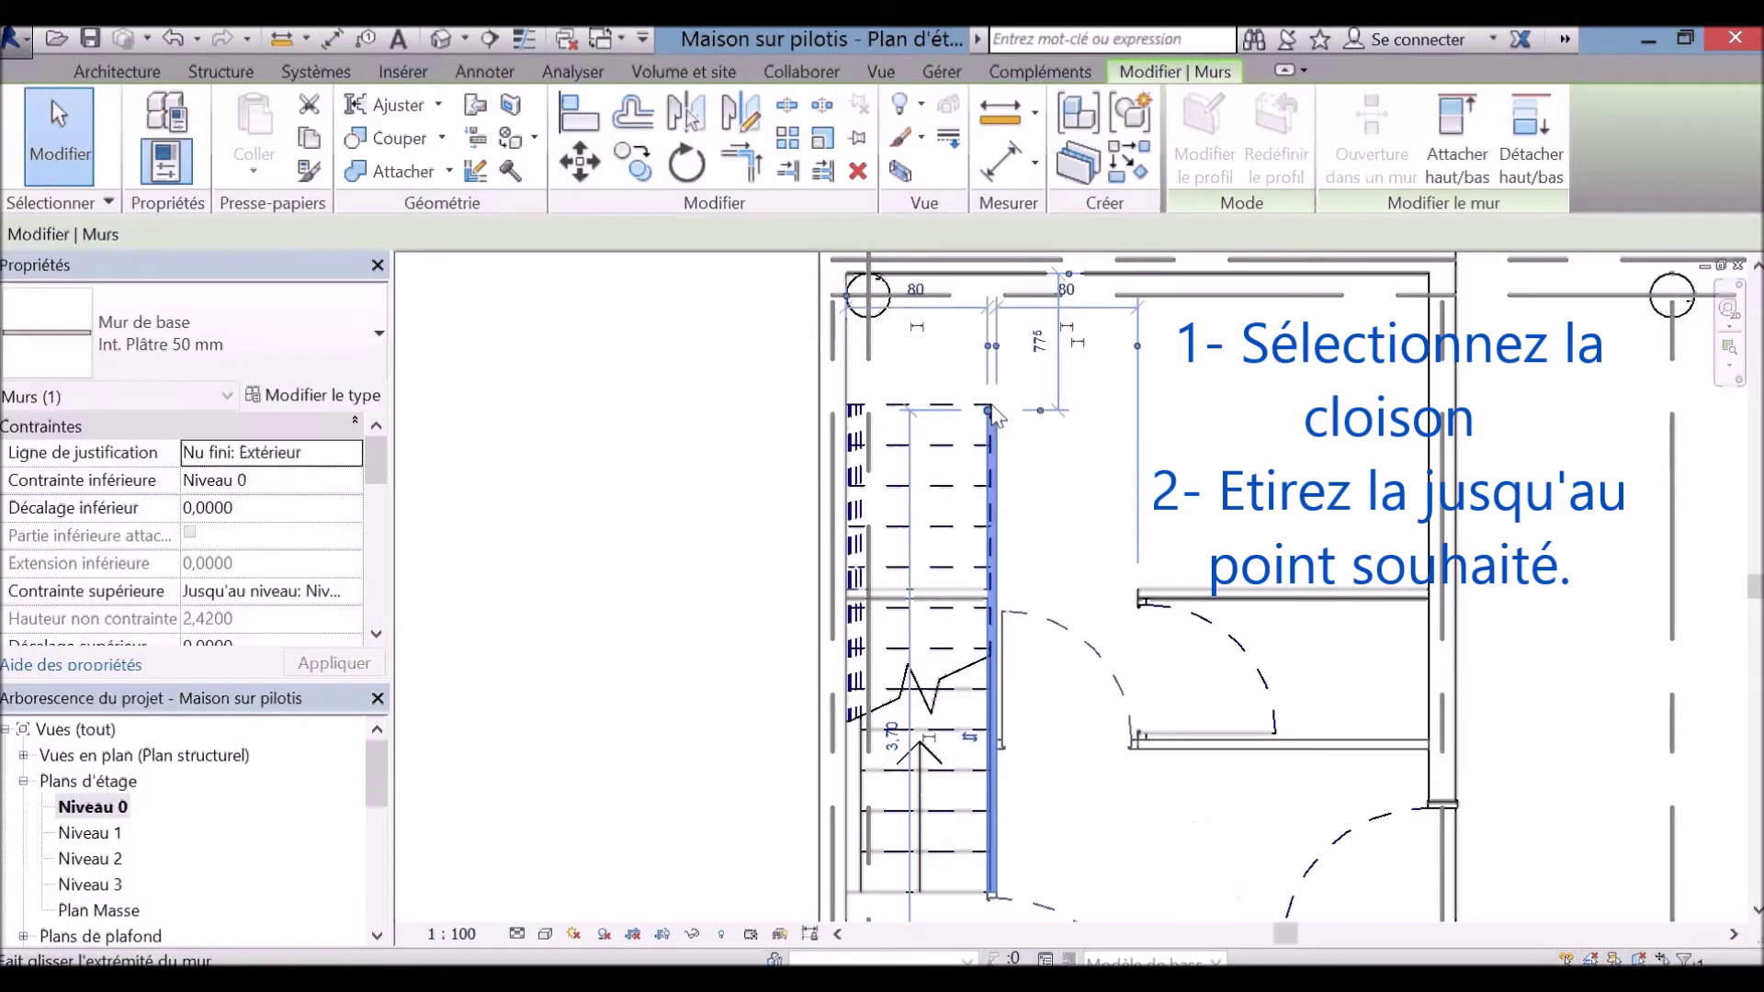
scroll(990, 418, up, 5)
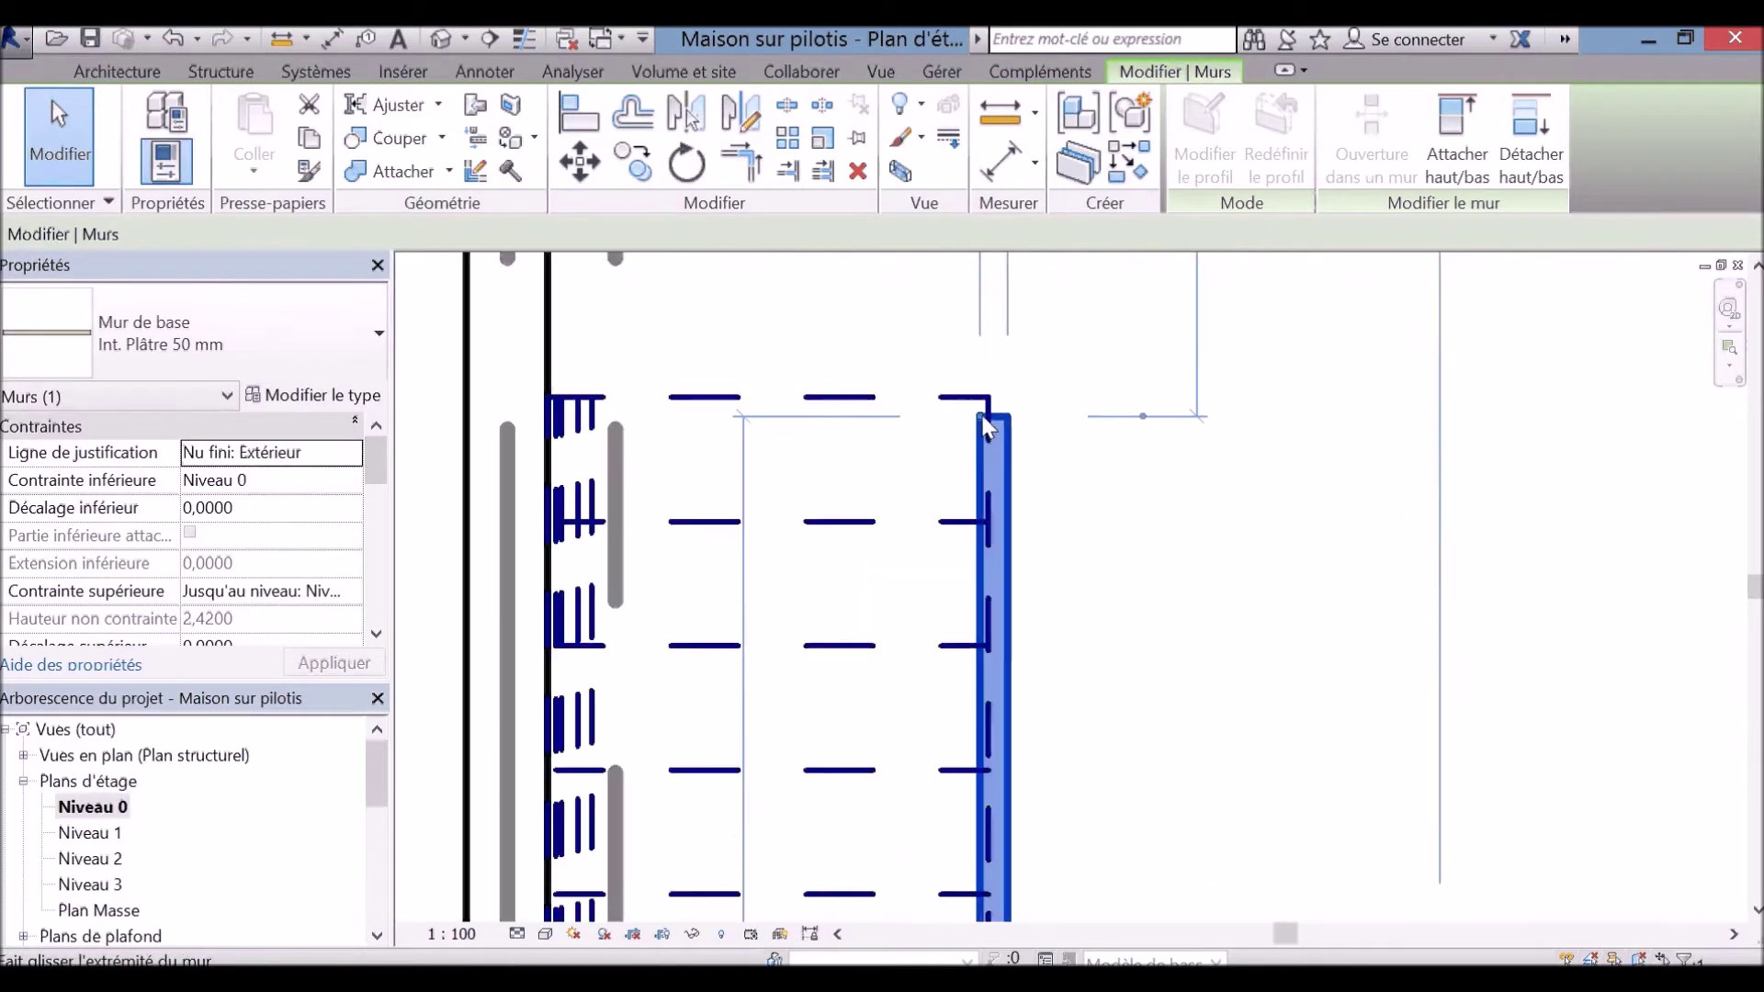
drag(983, 416, 983, 402)
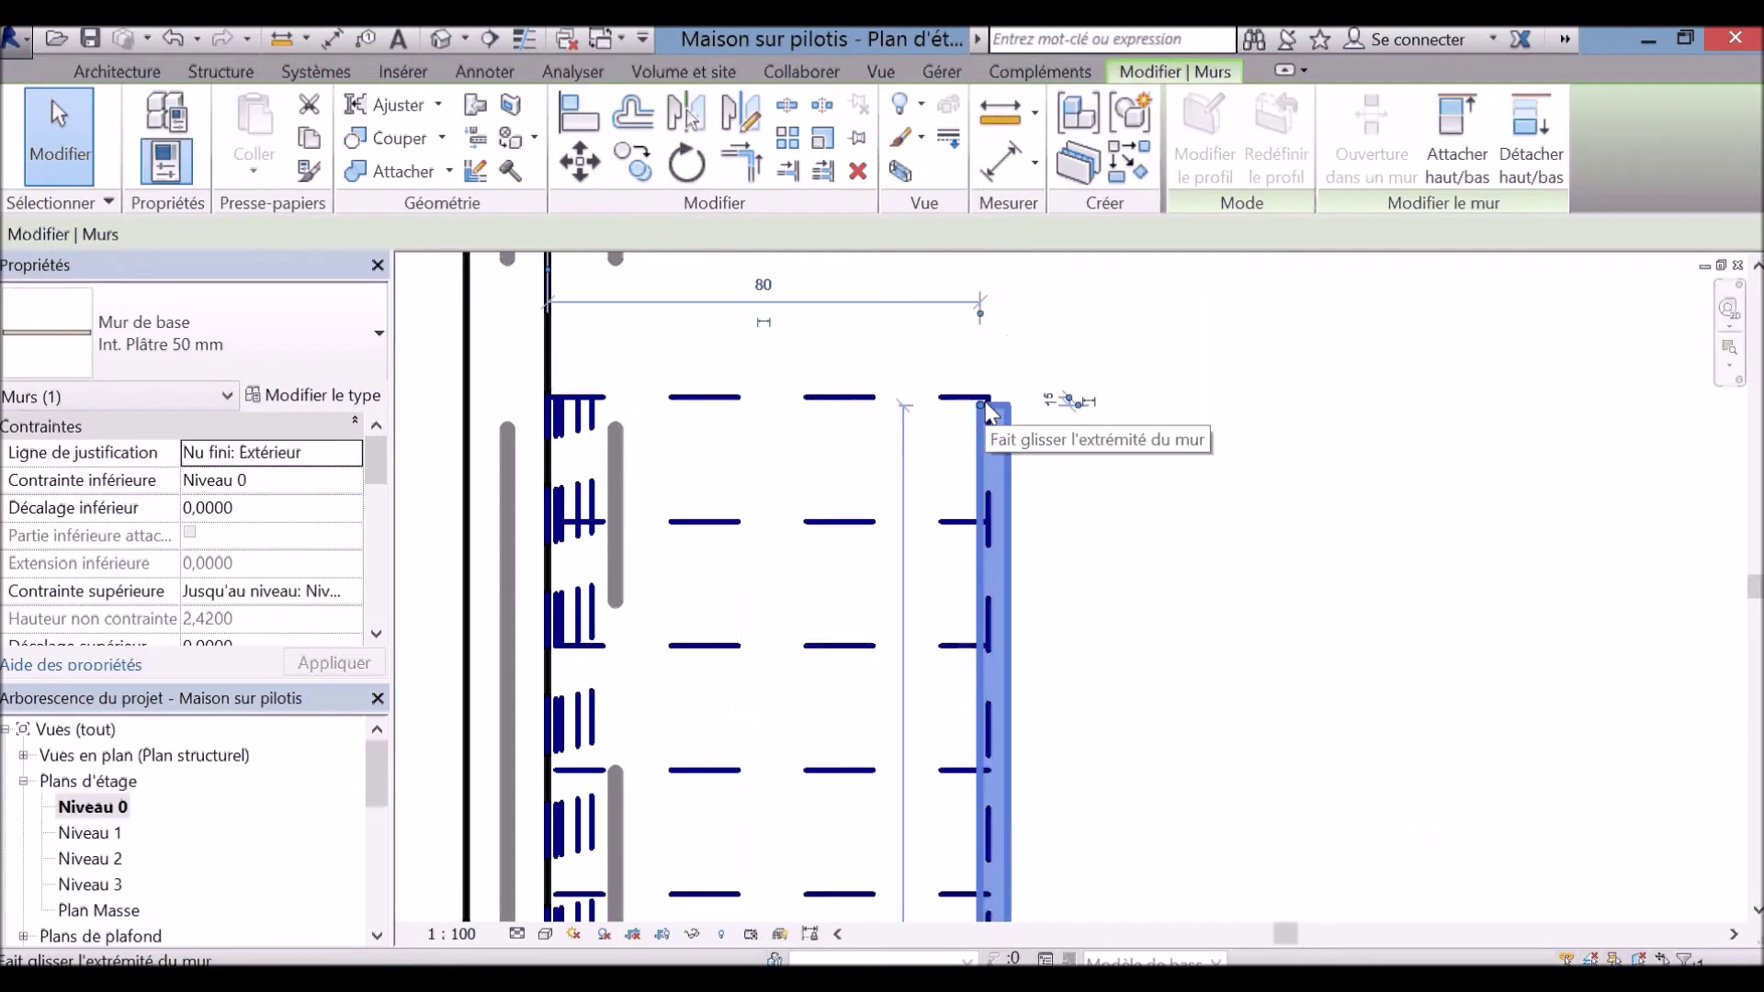
click(1157, 528)
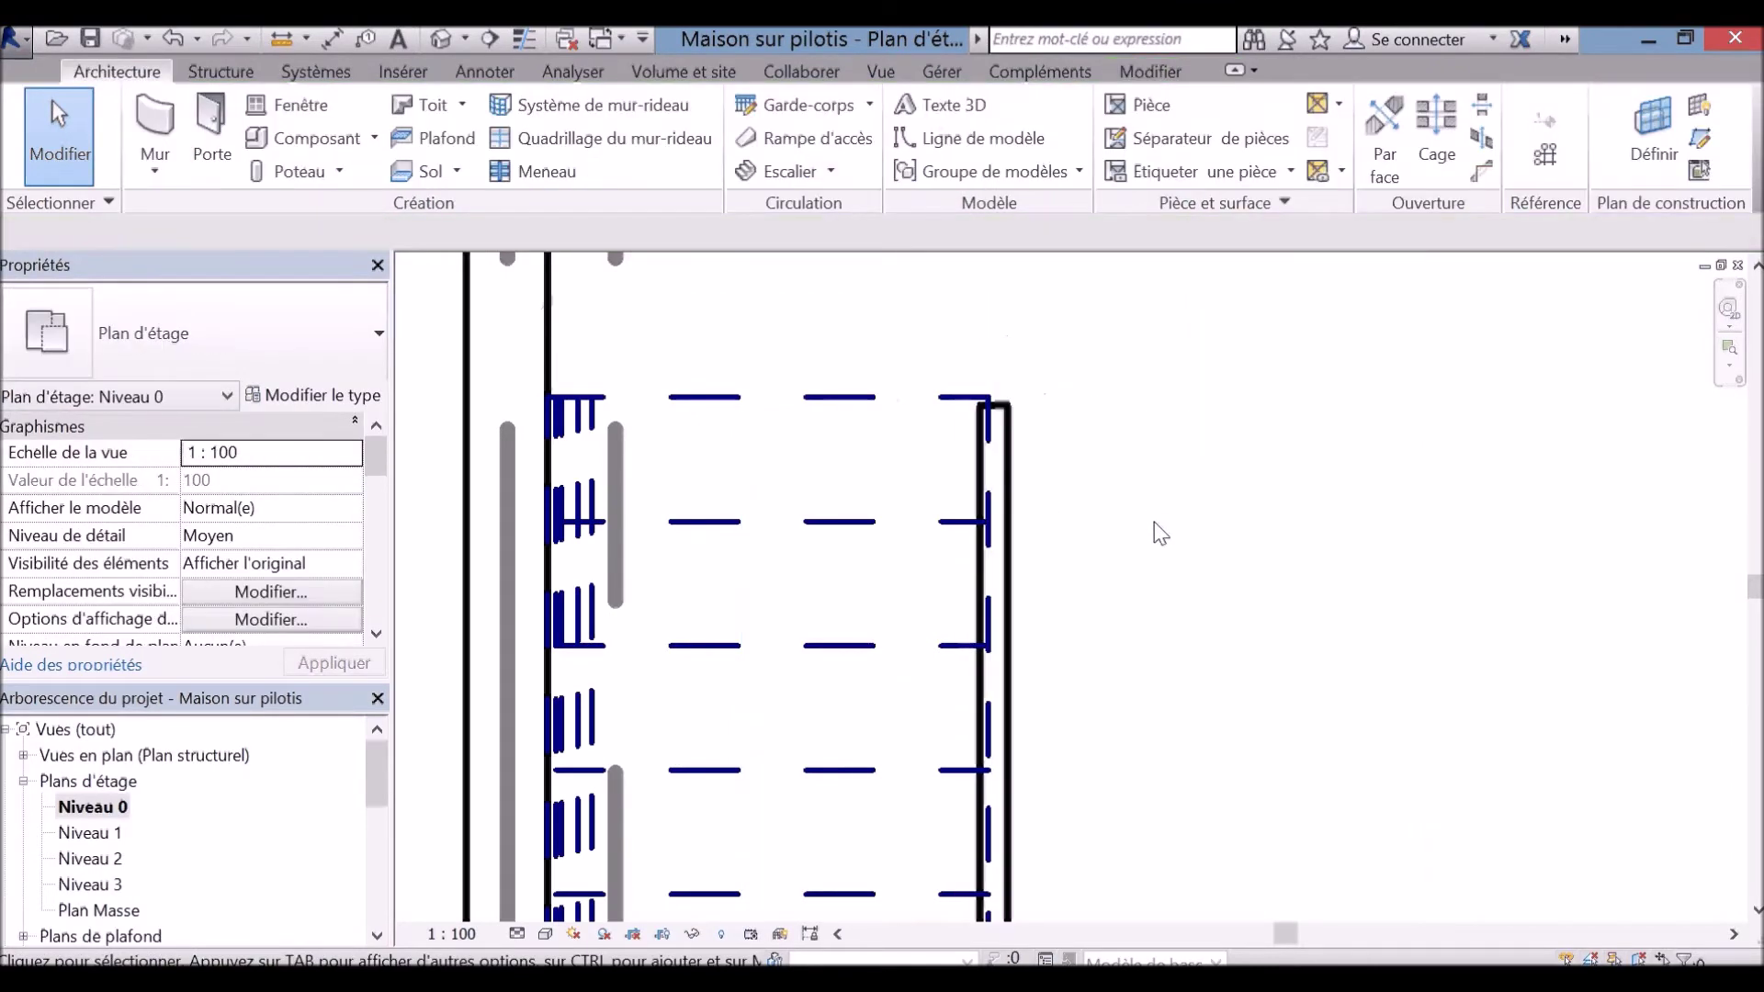
scroll(1160, 533, down, 1)
scroll(1161, 533, down, 1)
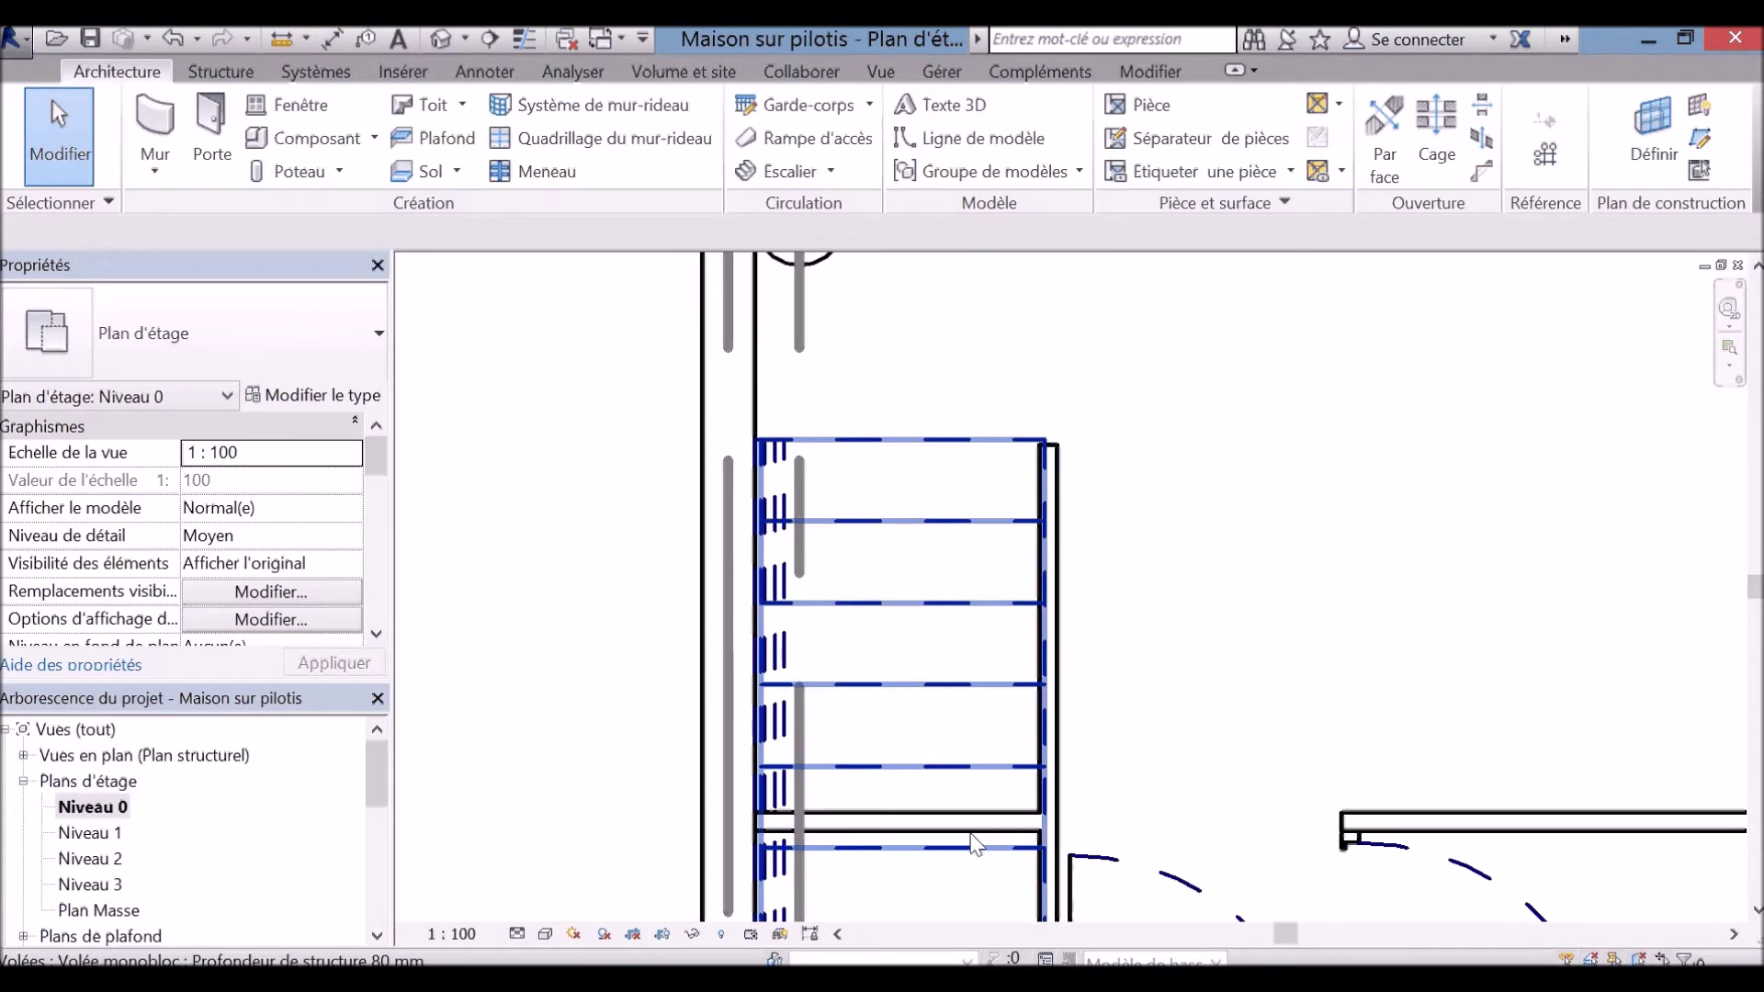
Step: Stretch both ends of the second partition so it meets the stair's top corner
click(854, 818)
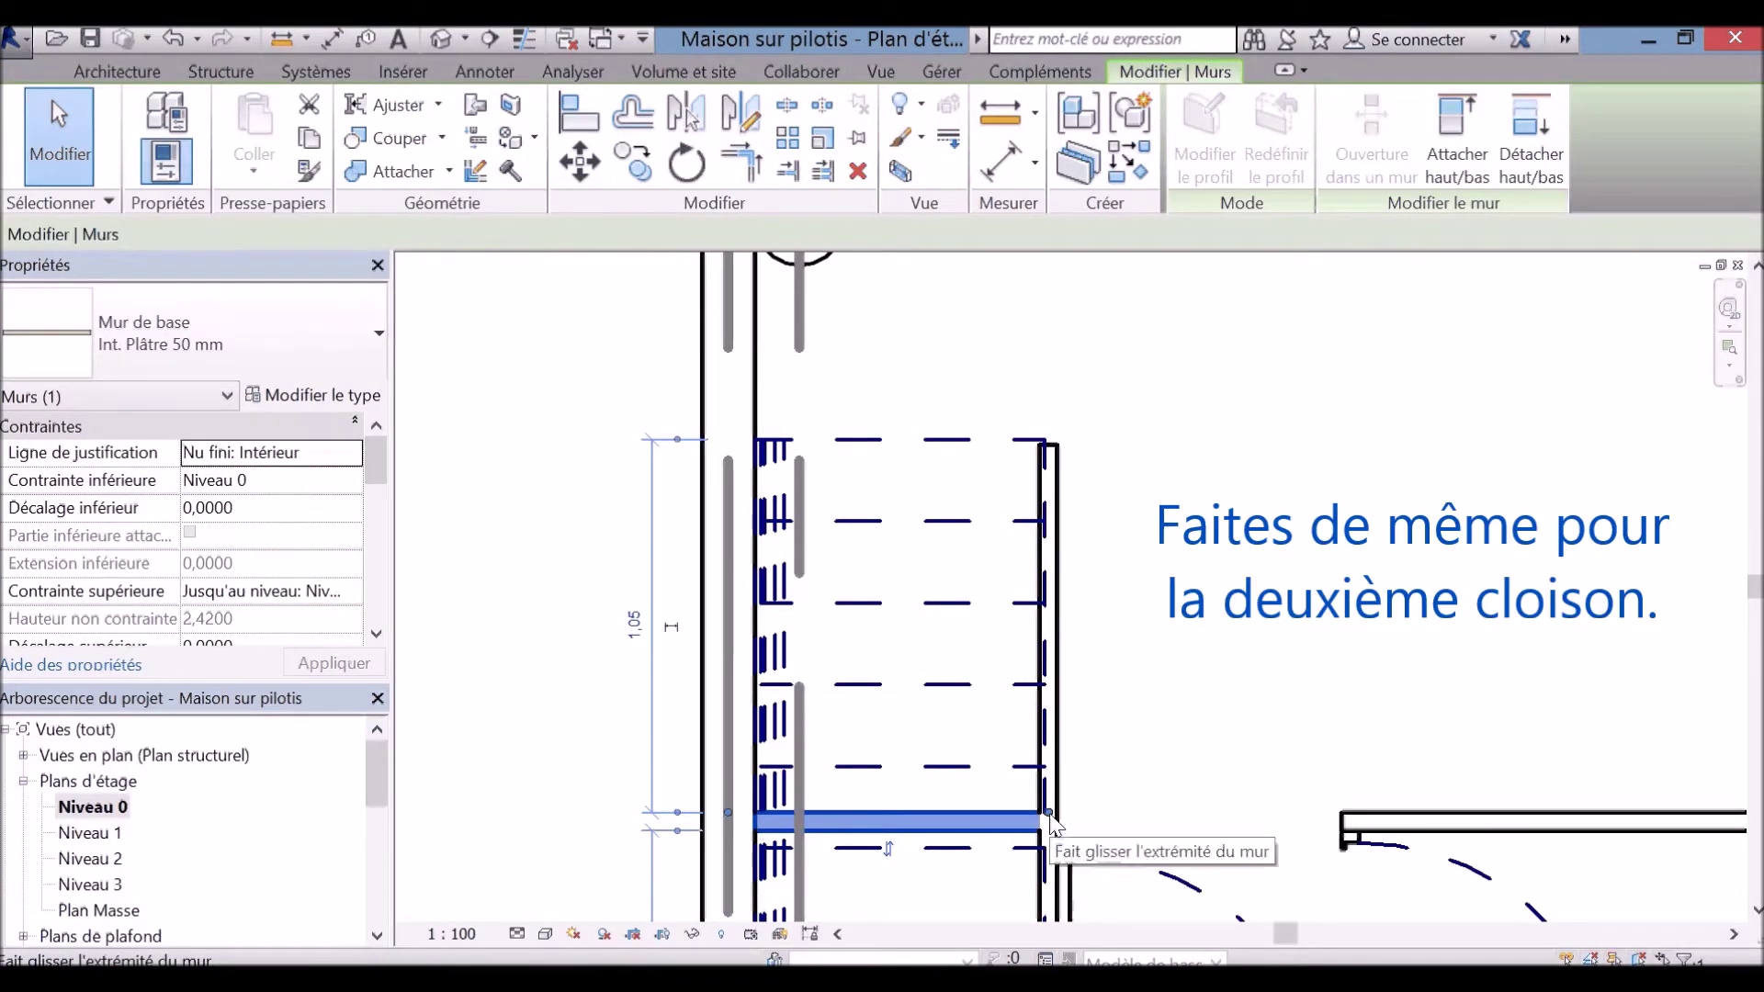
drag(1050, 818, 1048, 445)
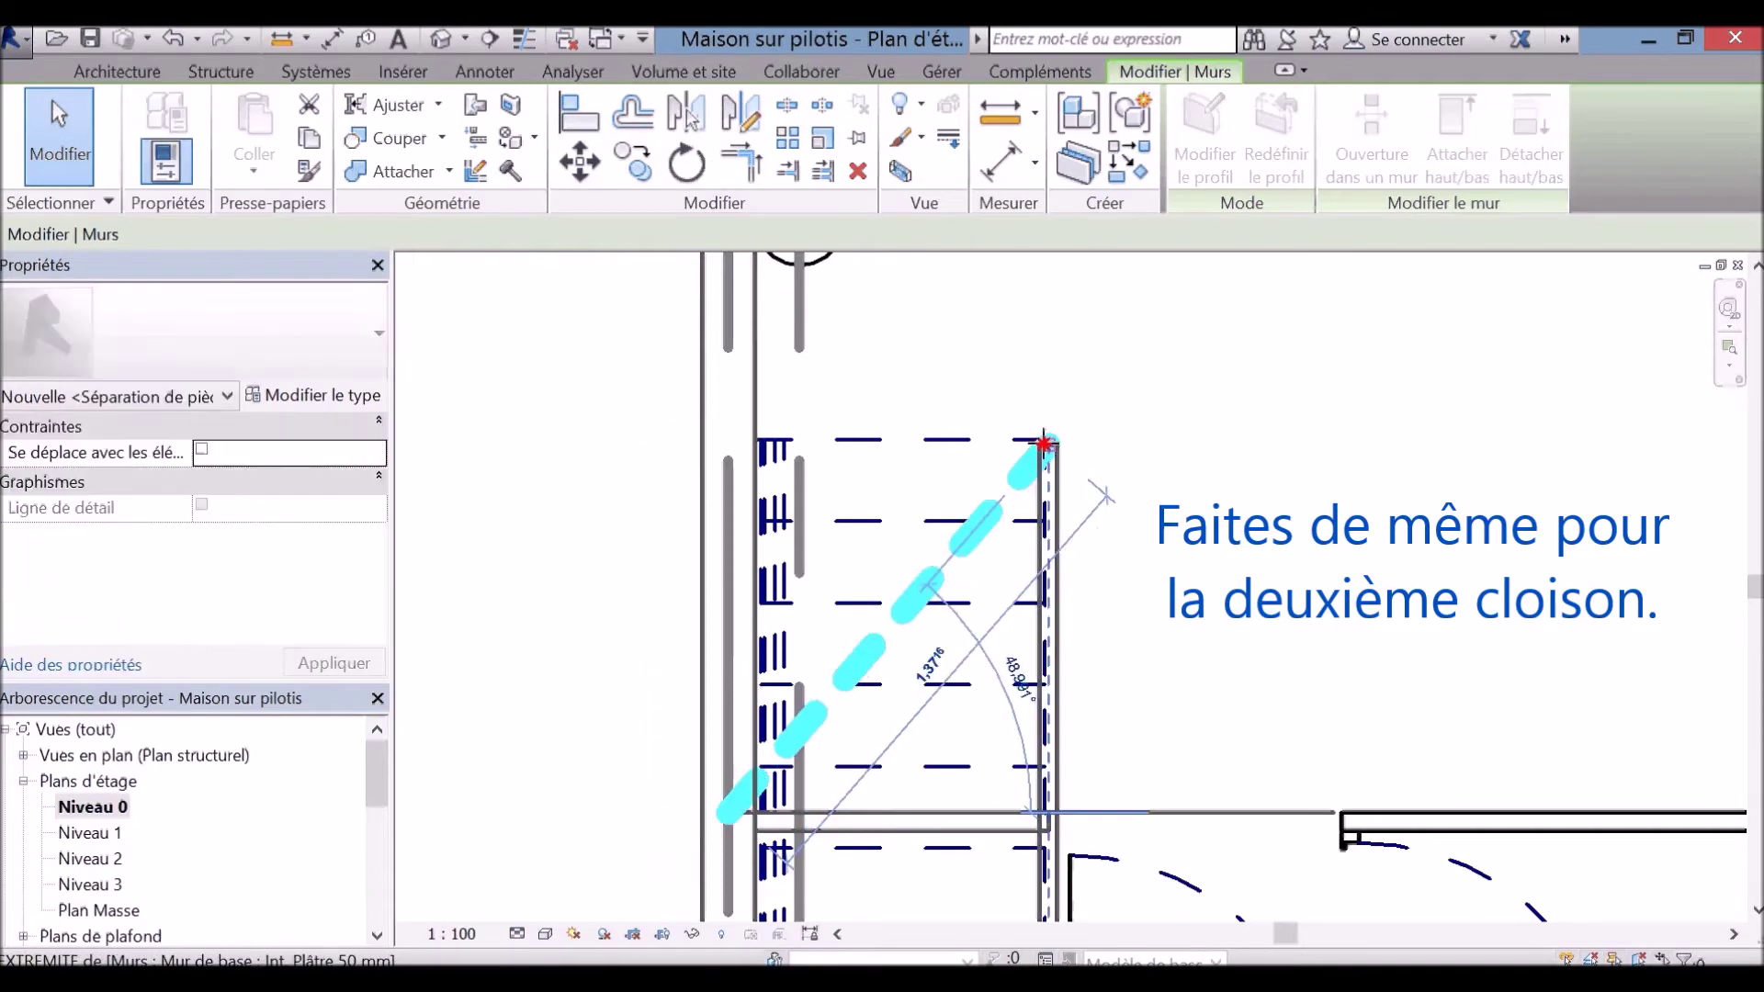
drag(1048, 445, 1045, 447)
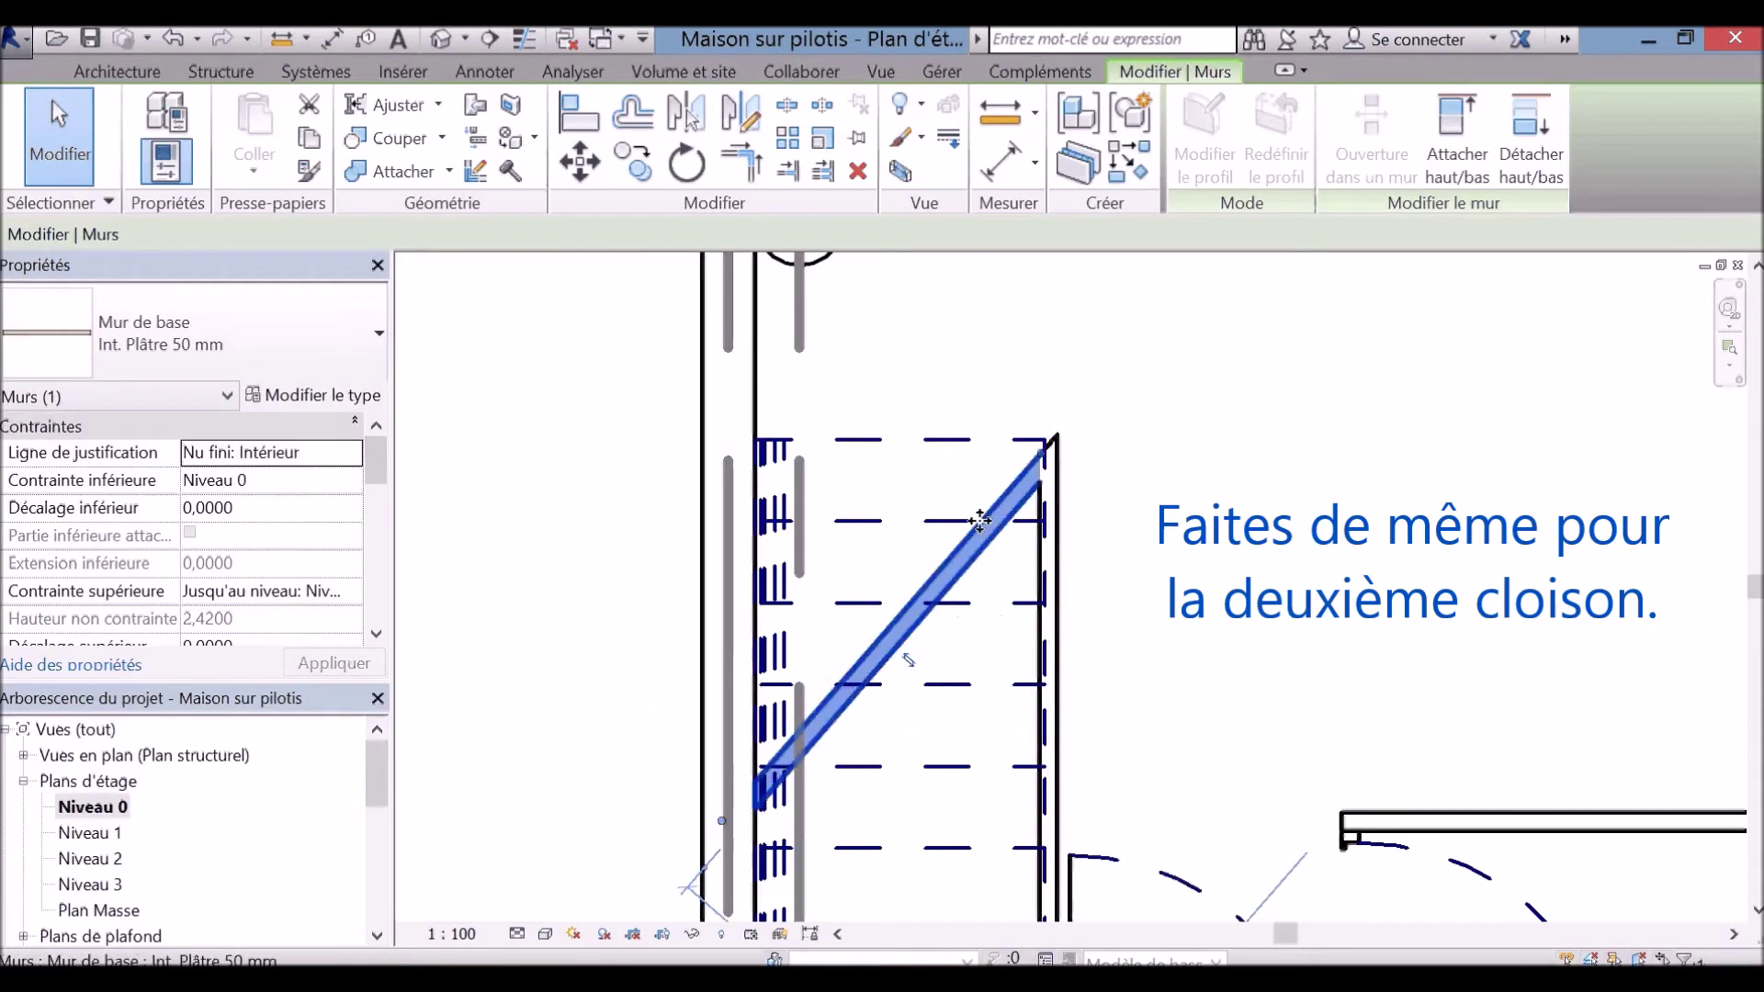
drag(712, 830, 724, 822)
Step: Draw a room separator line (RS) along the top edge of the stairs
key(r)
key(s)
click(1048, 447)
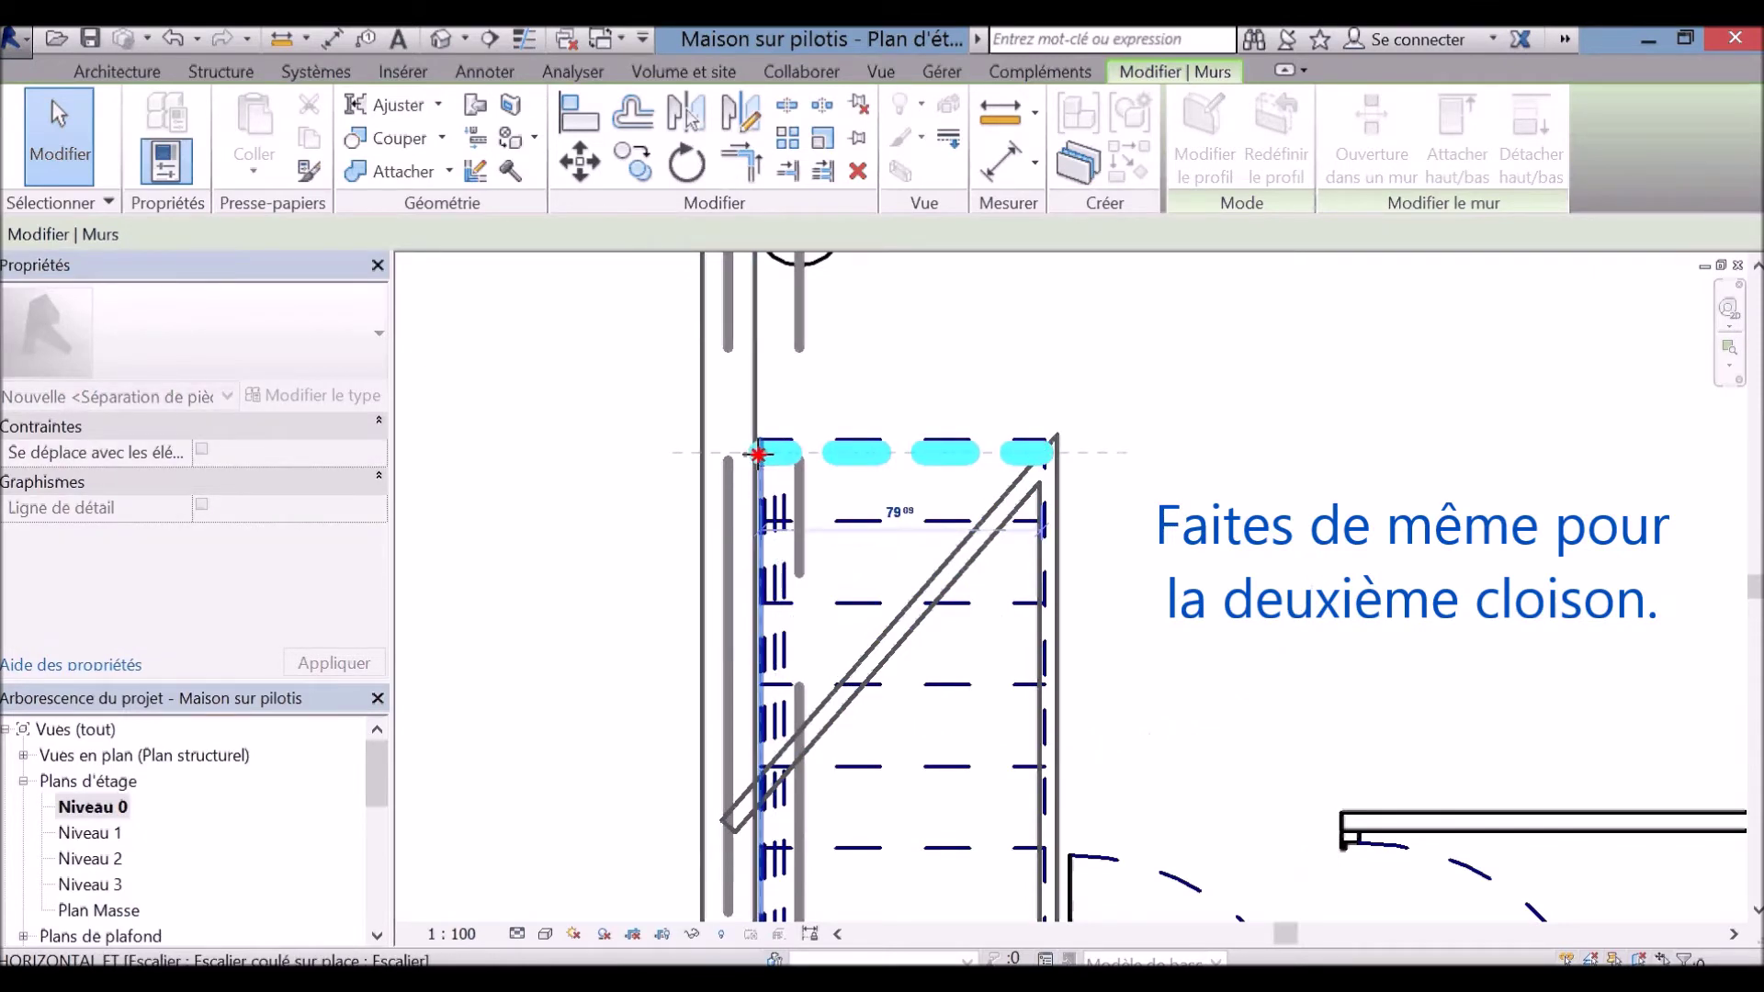
click(755, 454)
key(Escape)
key(Escape)
Step: Nudge the top partition wall slightly upward with the arrow key
click(759, 458)
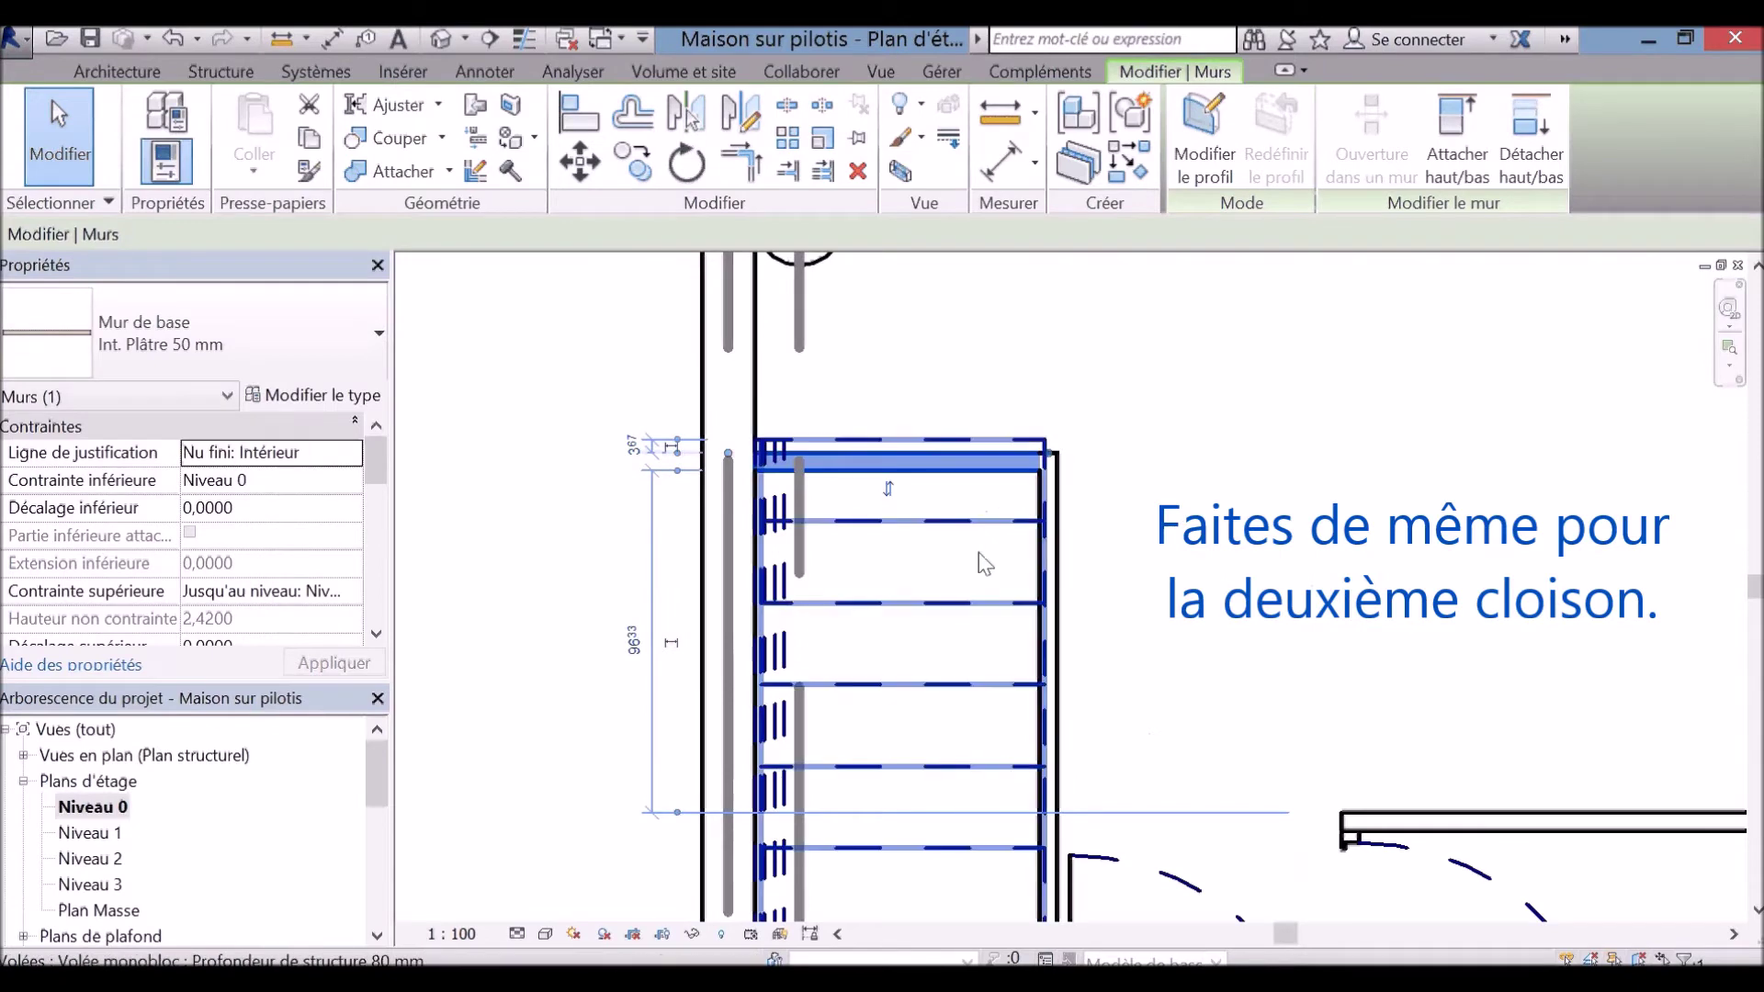
key(Up)
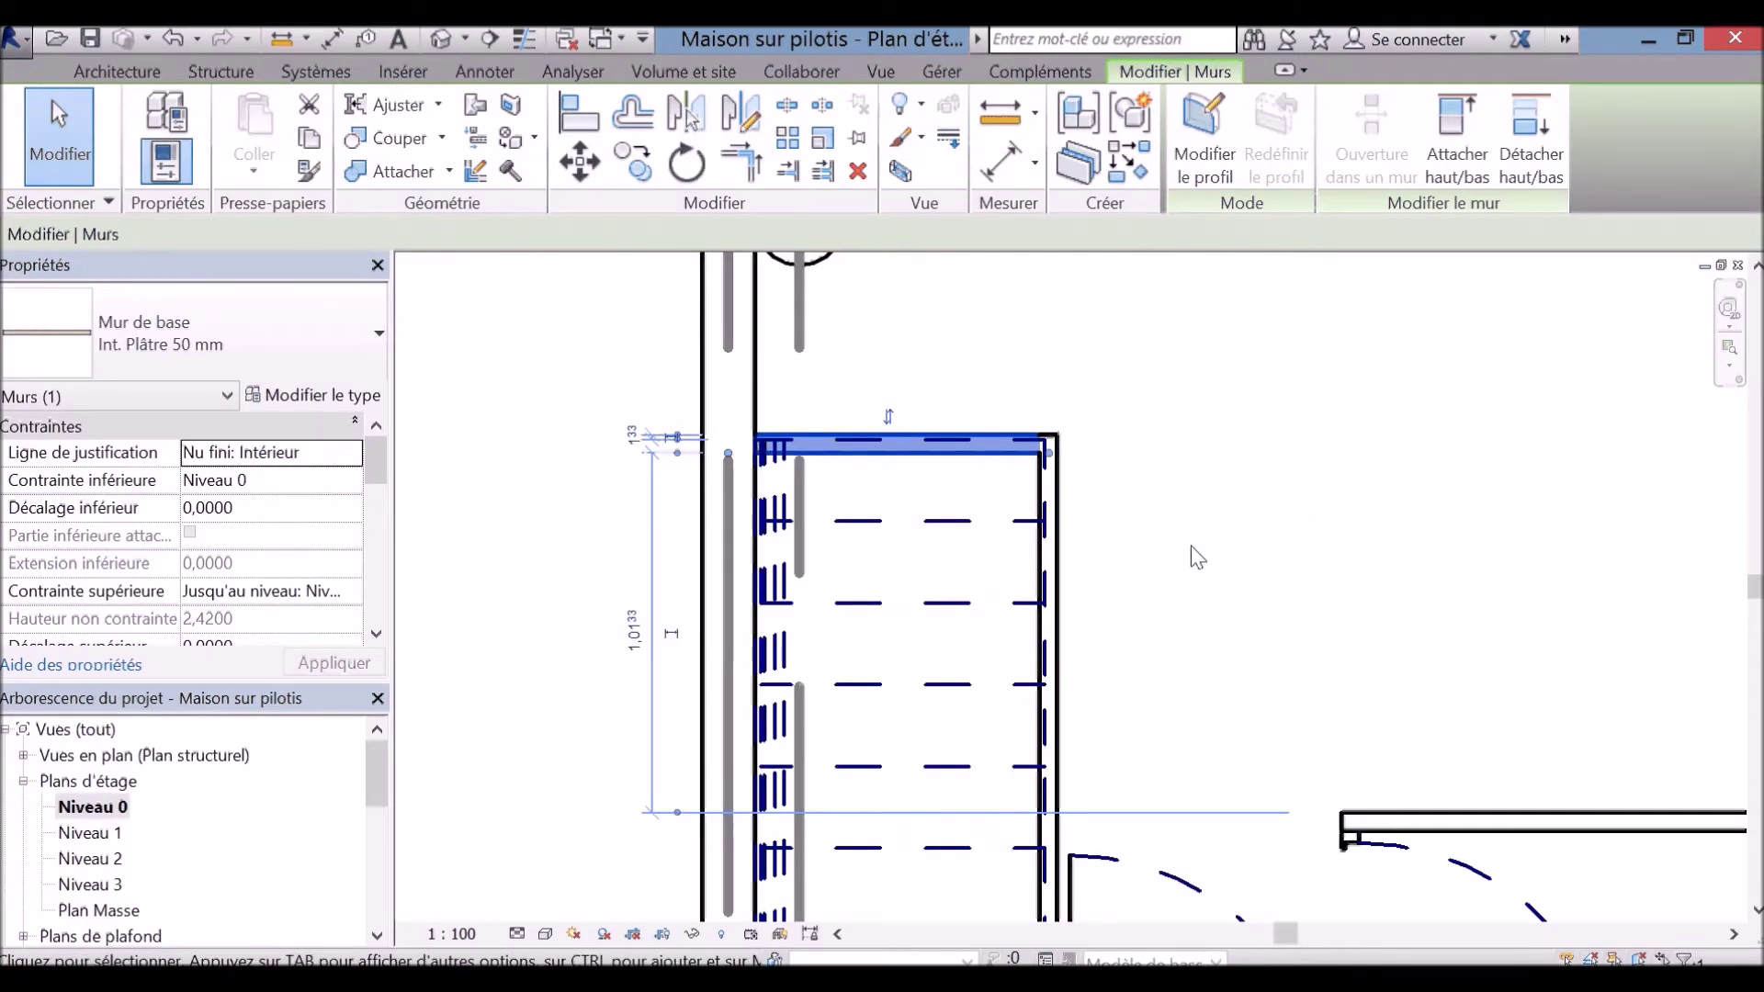
key(Escape)
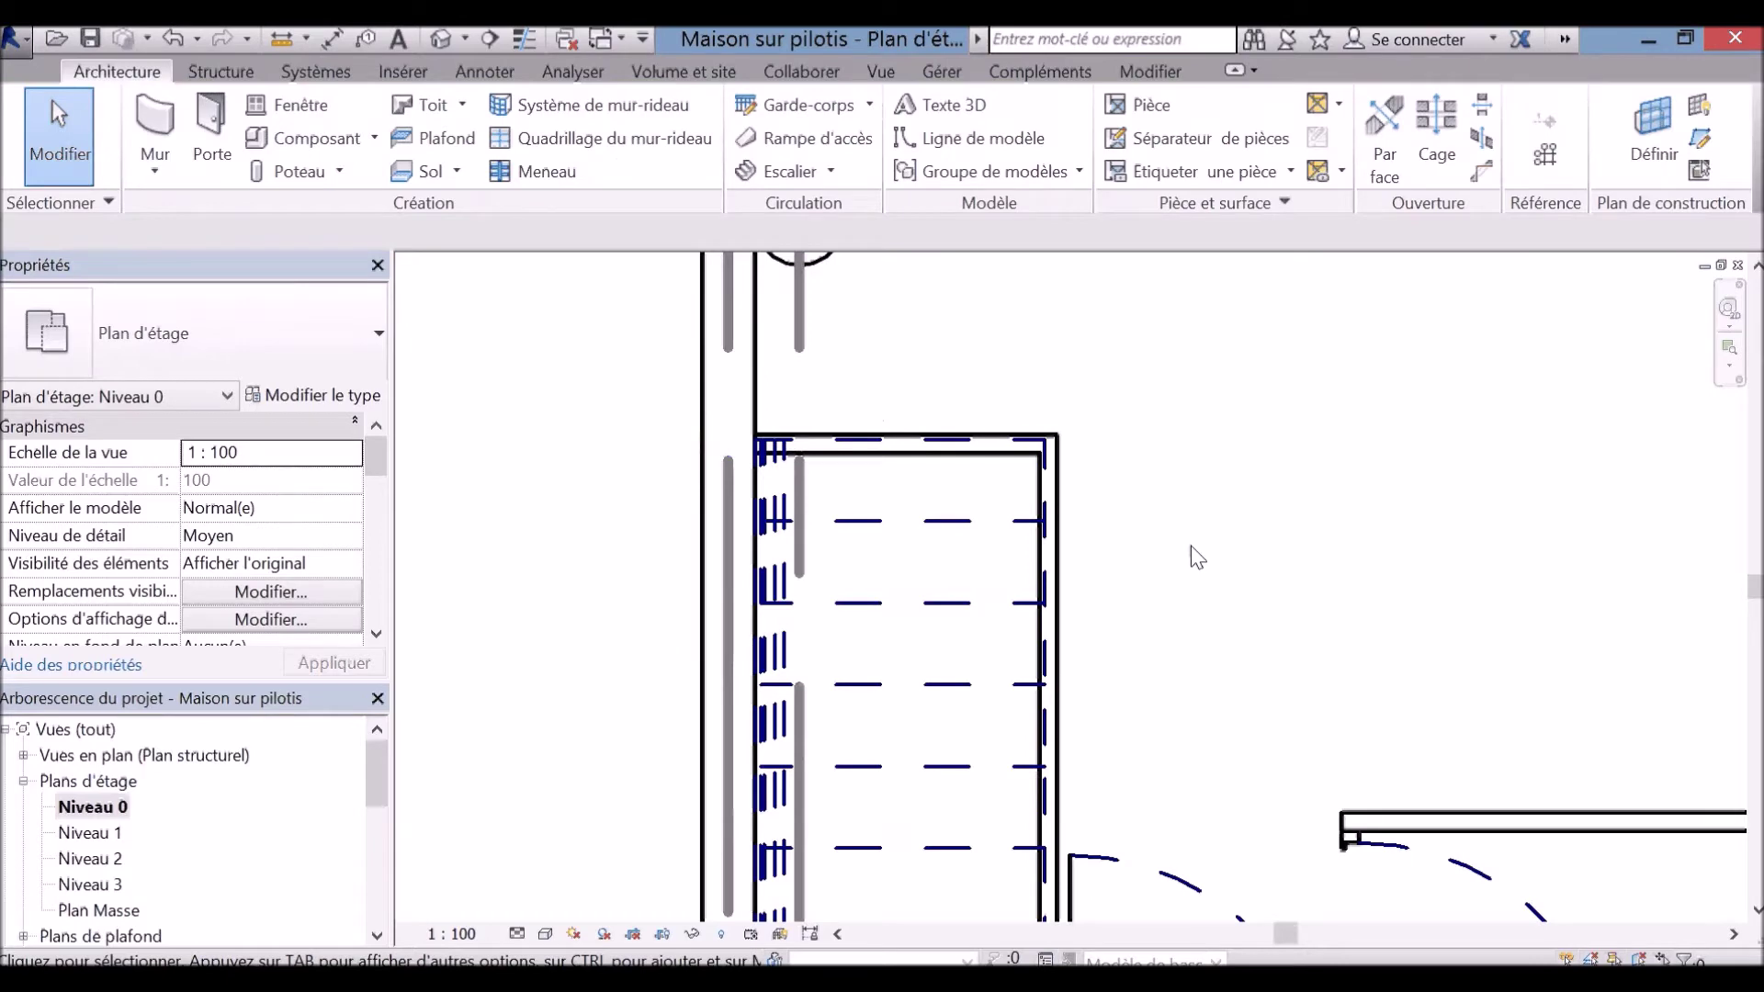
Step: Zoom out to the whole house, then open the Niveau 1 and Niveau 2 floor plans
scroll(1190, 555, down, 1)
scroll(1190, 555, down, 1)
scroll(1191, 554, down, 1)
scroll(1190, 555, down, 1)
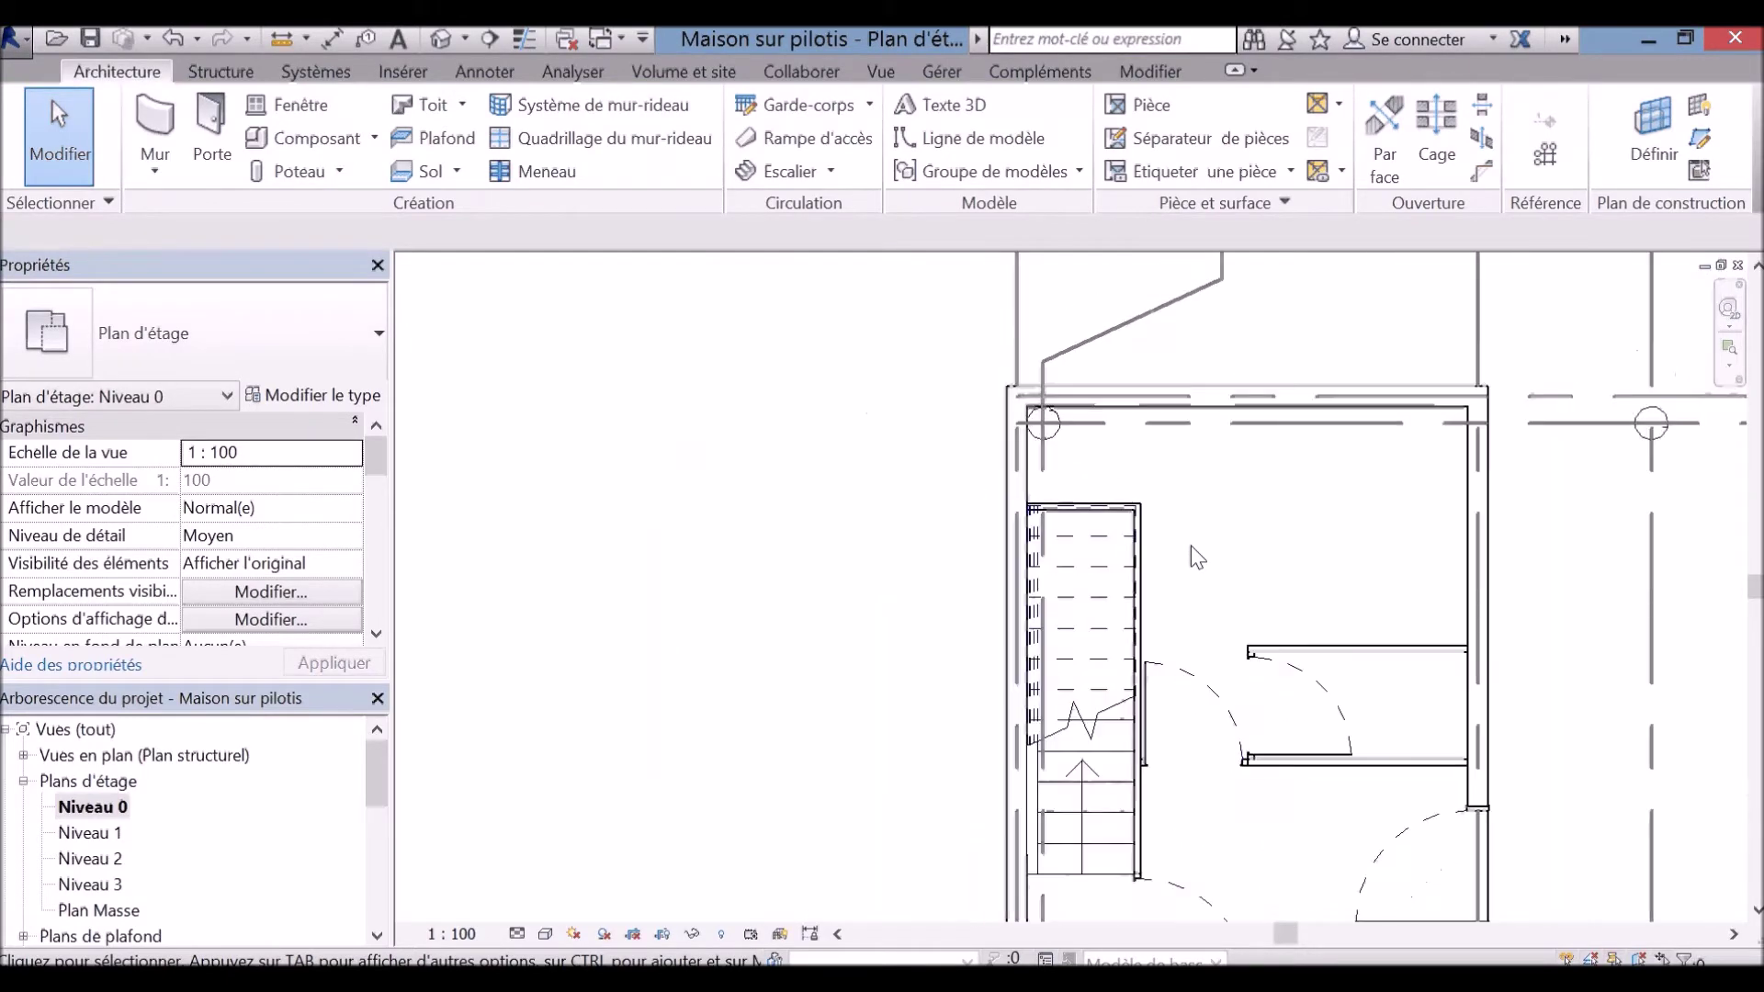
scroll(1192, 547, down, 1)
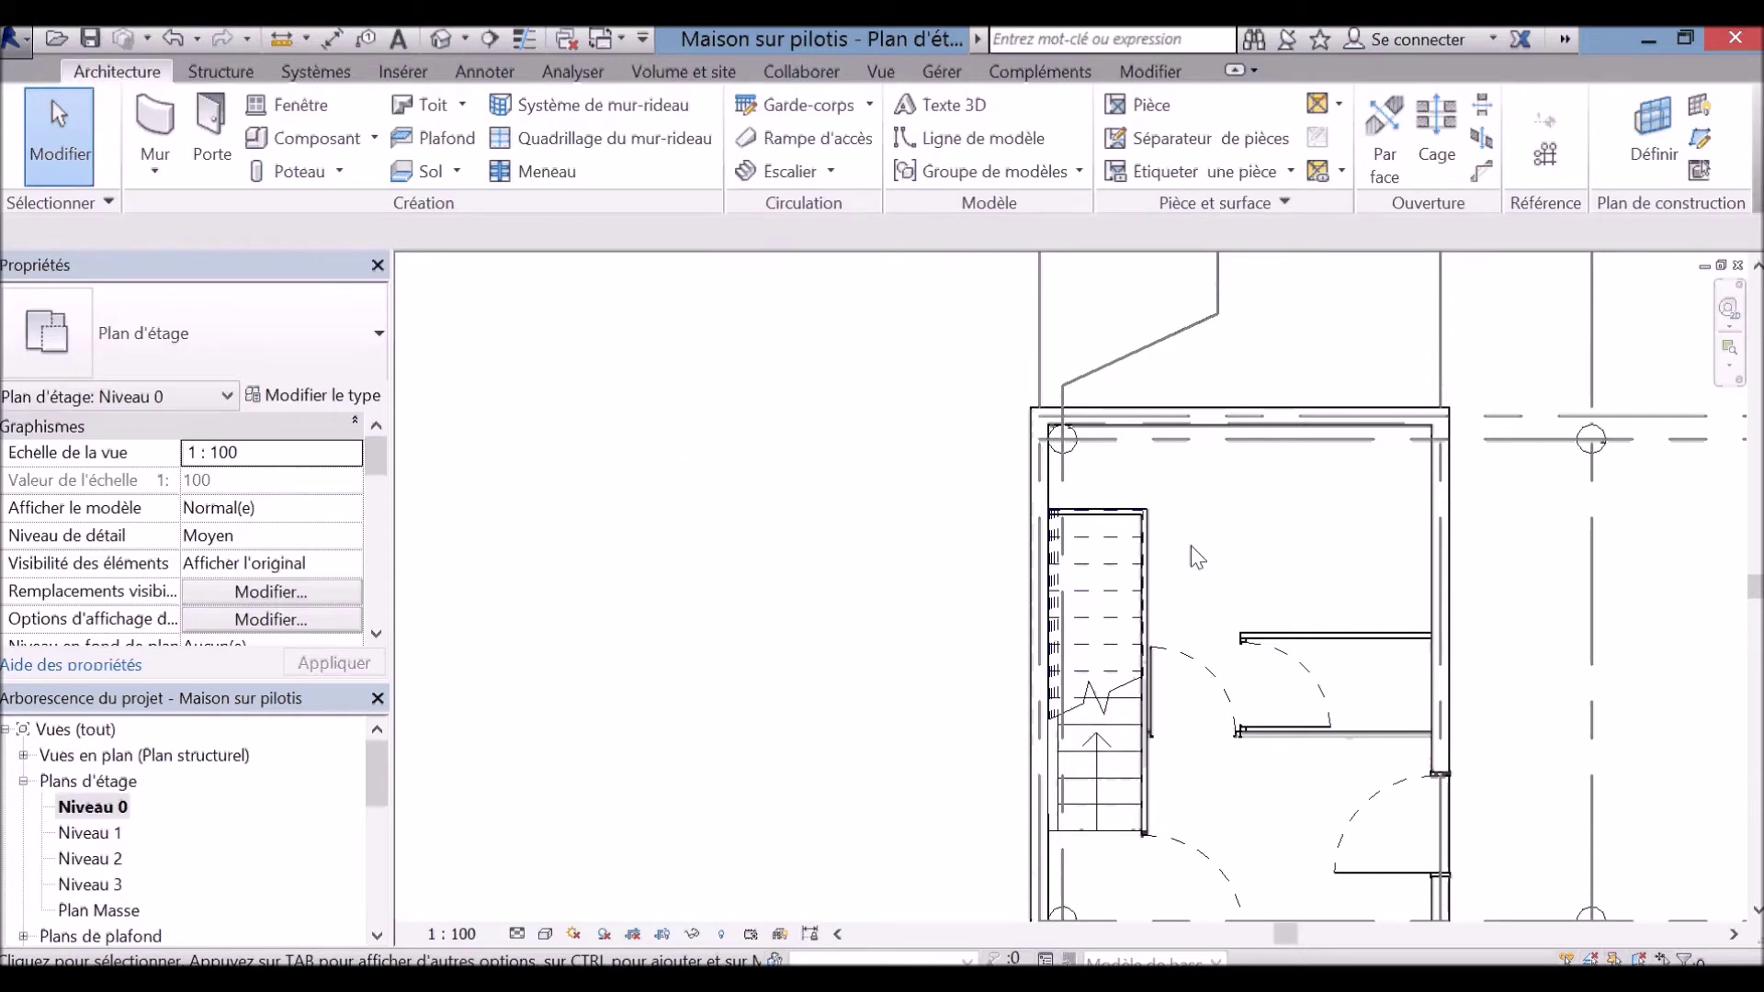
mouse_move(1250, 551)
middle_down()
mouse_move(964, 533)
mouse_move(882, 551)
middle_up()
scroll(858, 543, down, 2)
scroll(1173, 590, down, 1)
mouse_move(1152, 632)
middle_down()
mouse_move(1064, 658)
mouse_move(1045, 646)
middle_up()
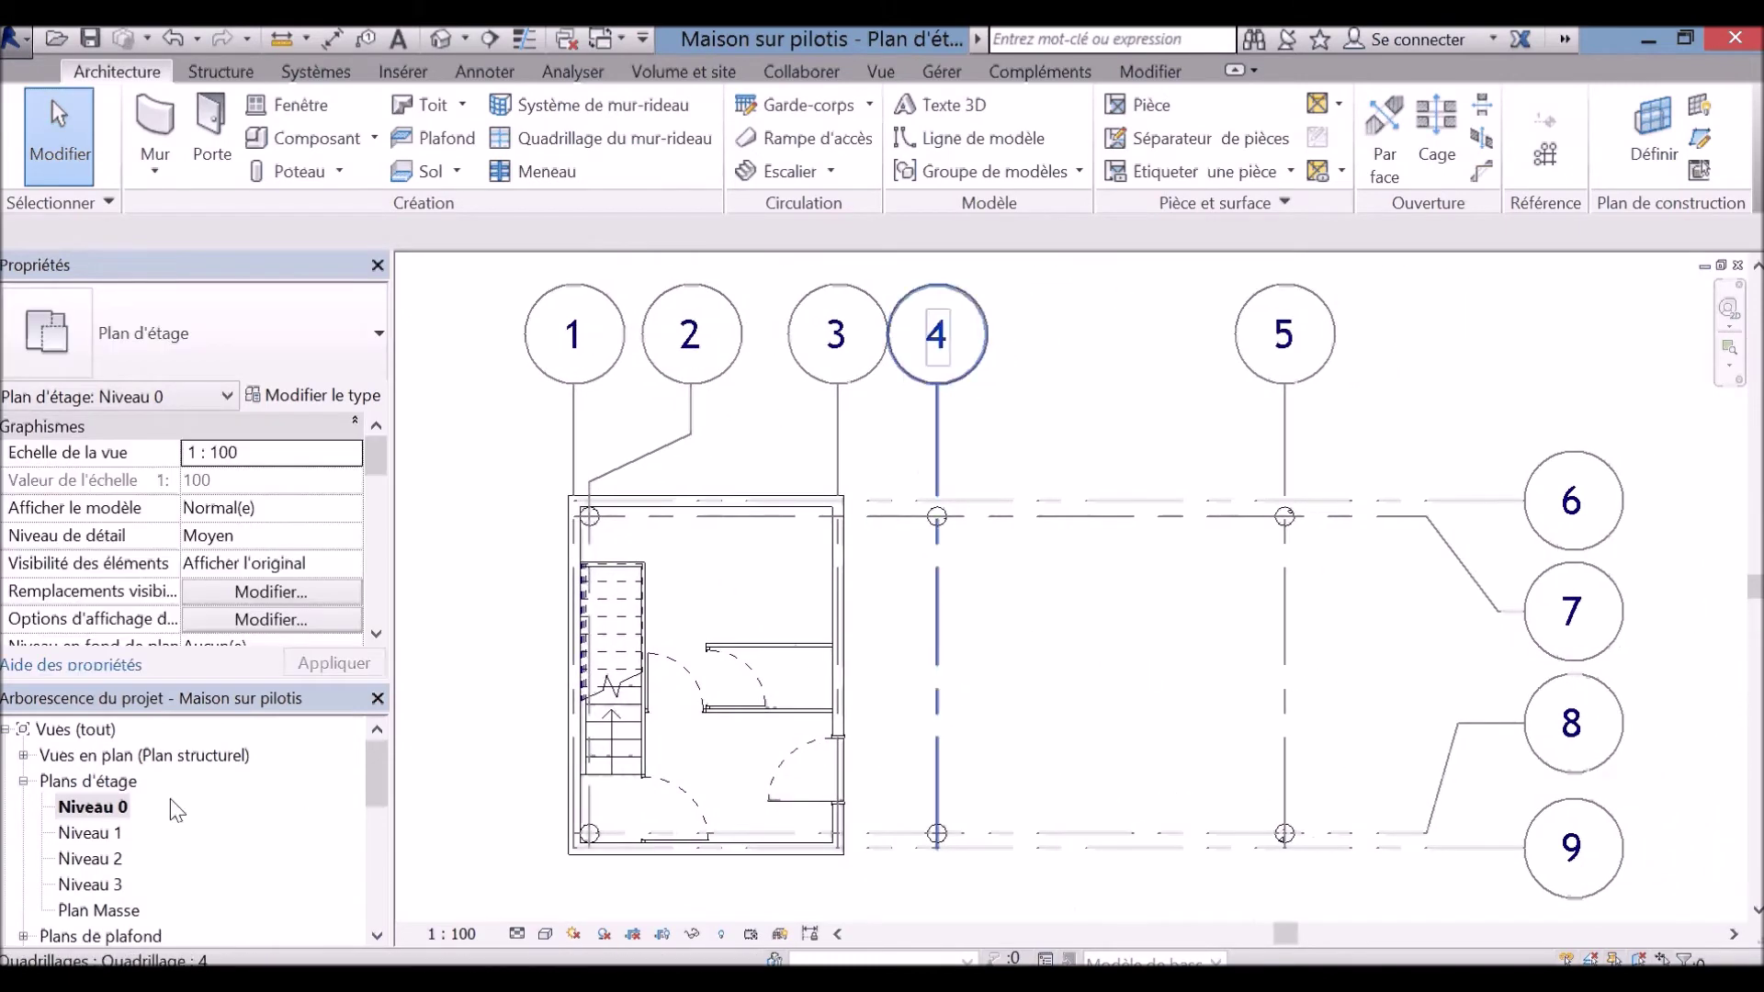
double_click(92, 833)
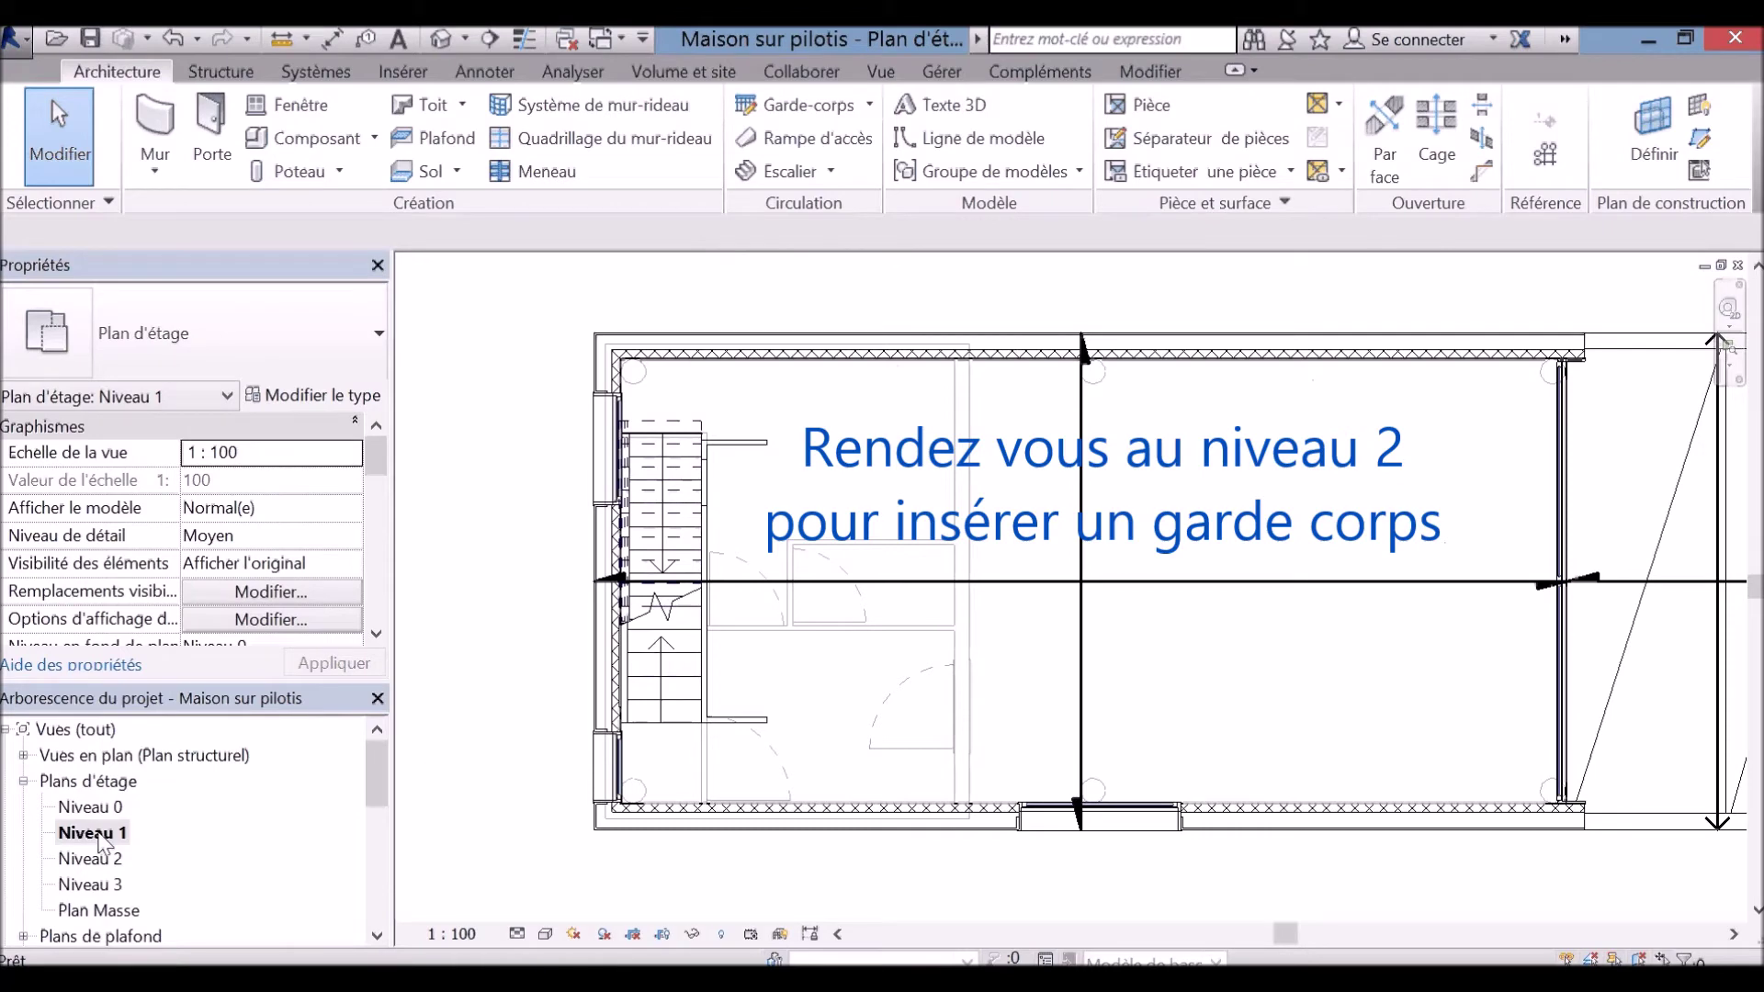
double_click(99, 860)
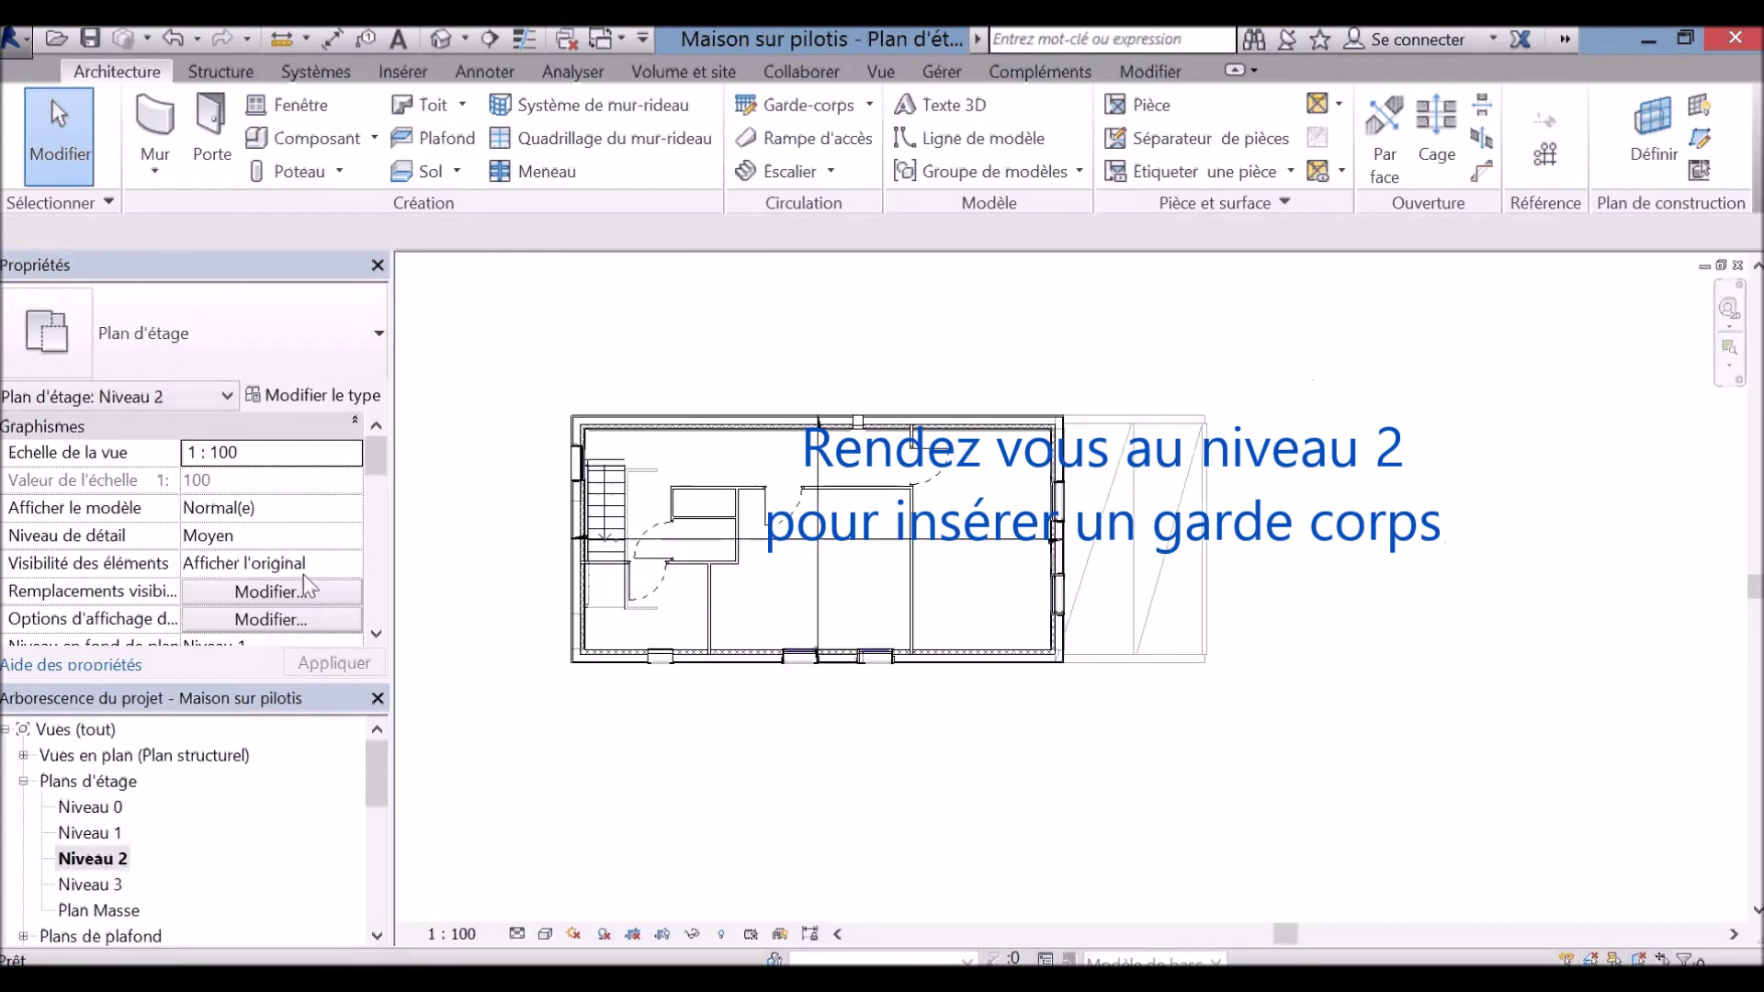
Step: Zoom in on the Niveau 2 staircase and select the cast-in-place monolithic stair
scroll(554, 467, up, 1)
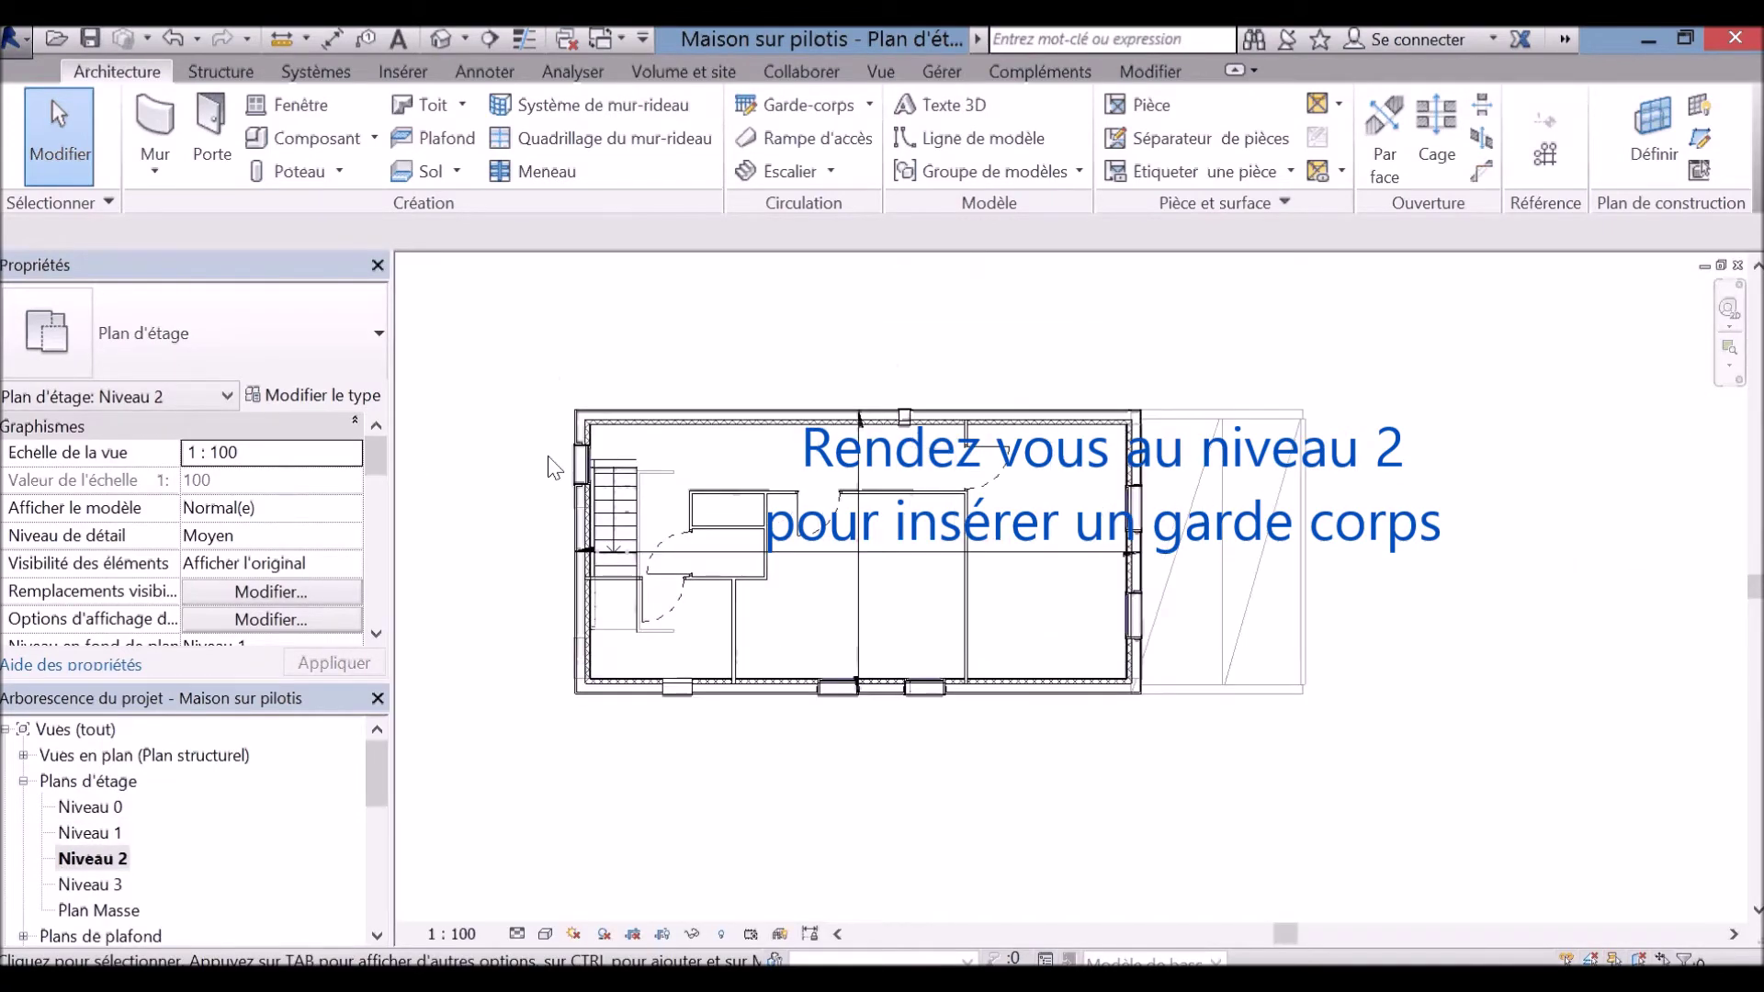
scroll(554, 468, up, 1)
scroll(554, 468, up, 1)
scroll(554, 468, up, 2)
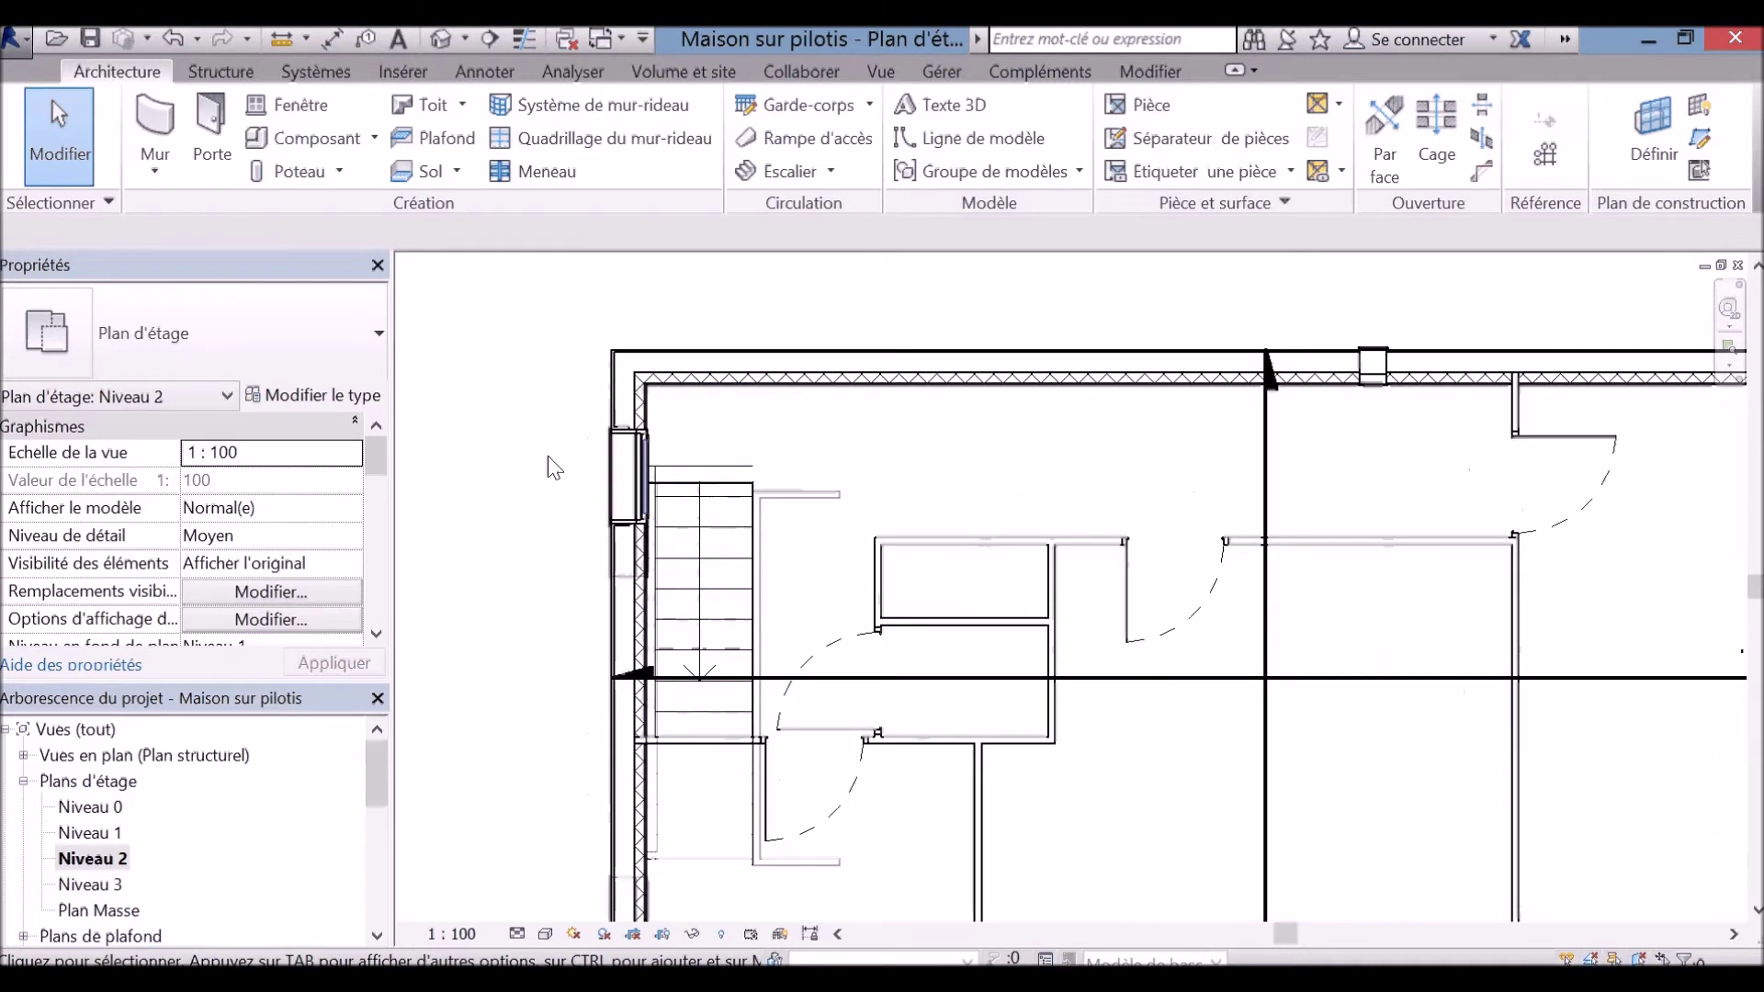
scroll(510, 751, up, 1)
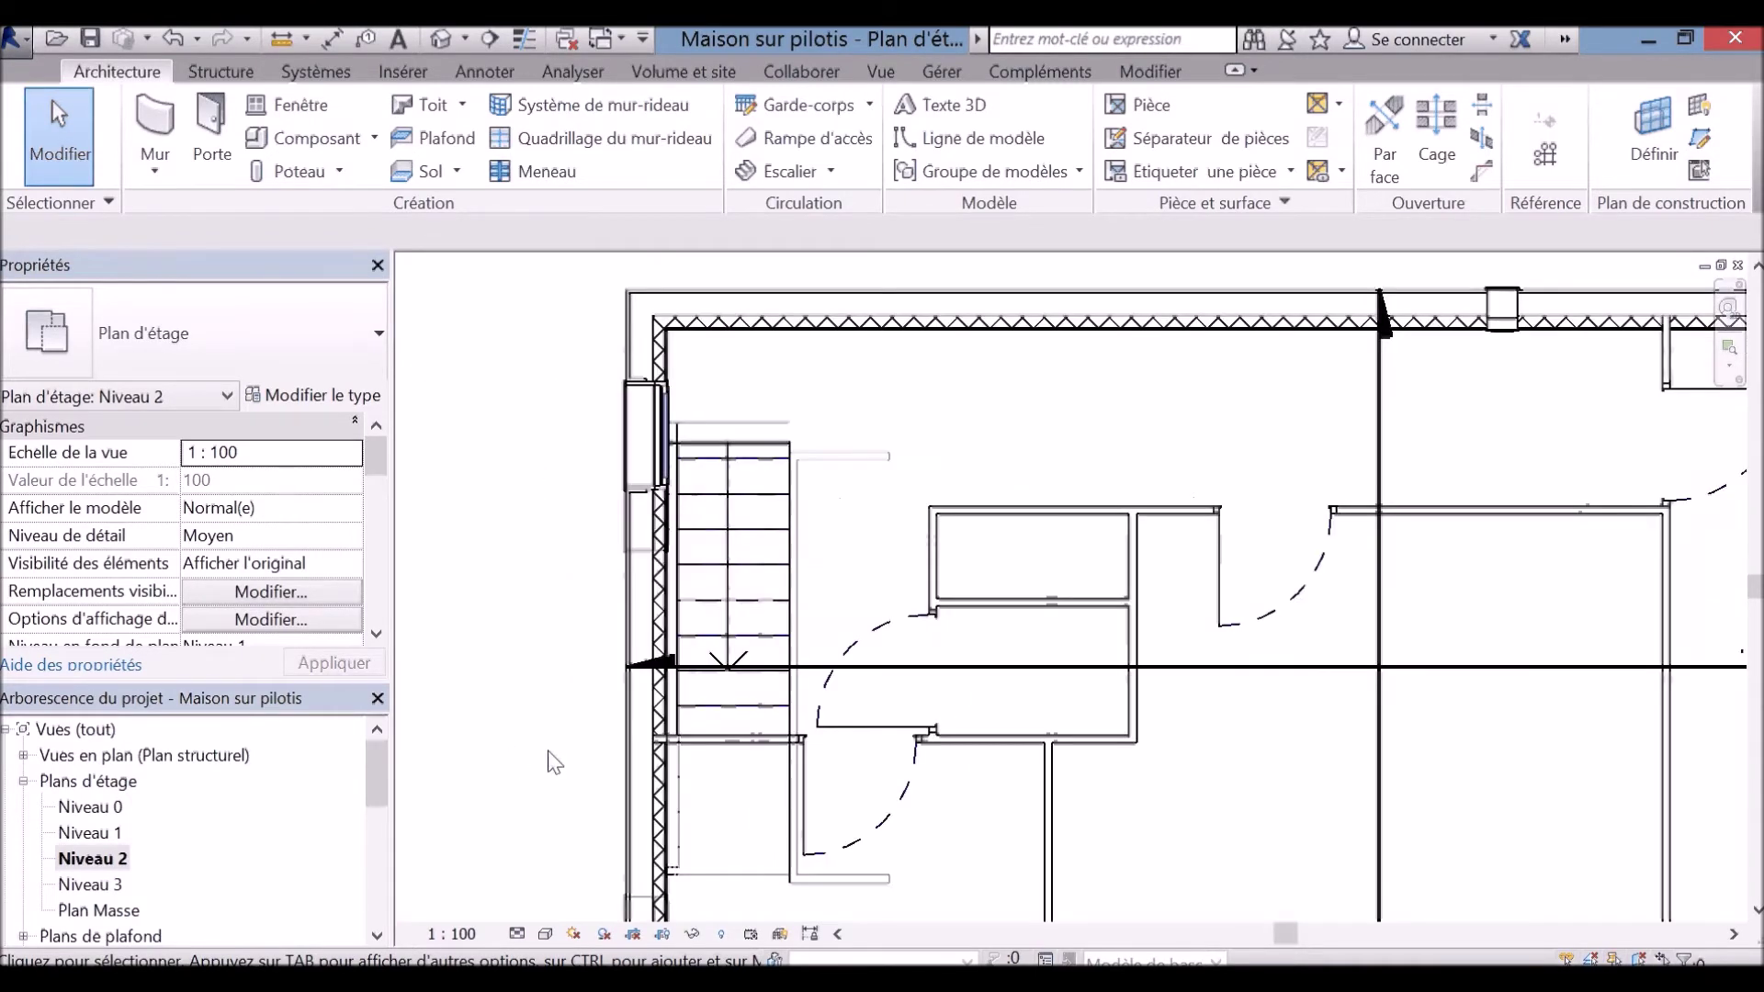
click(739, 702)
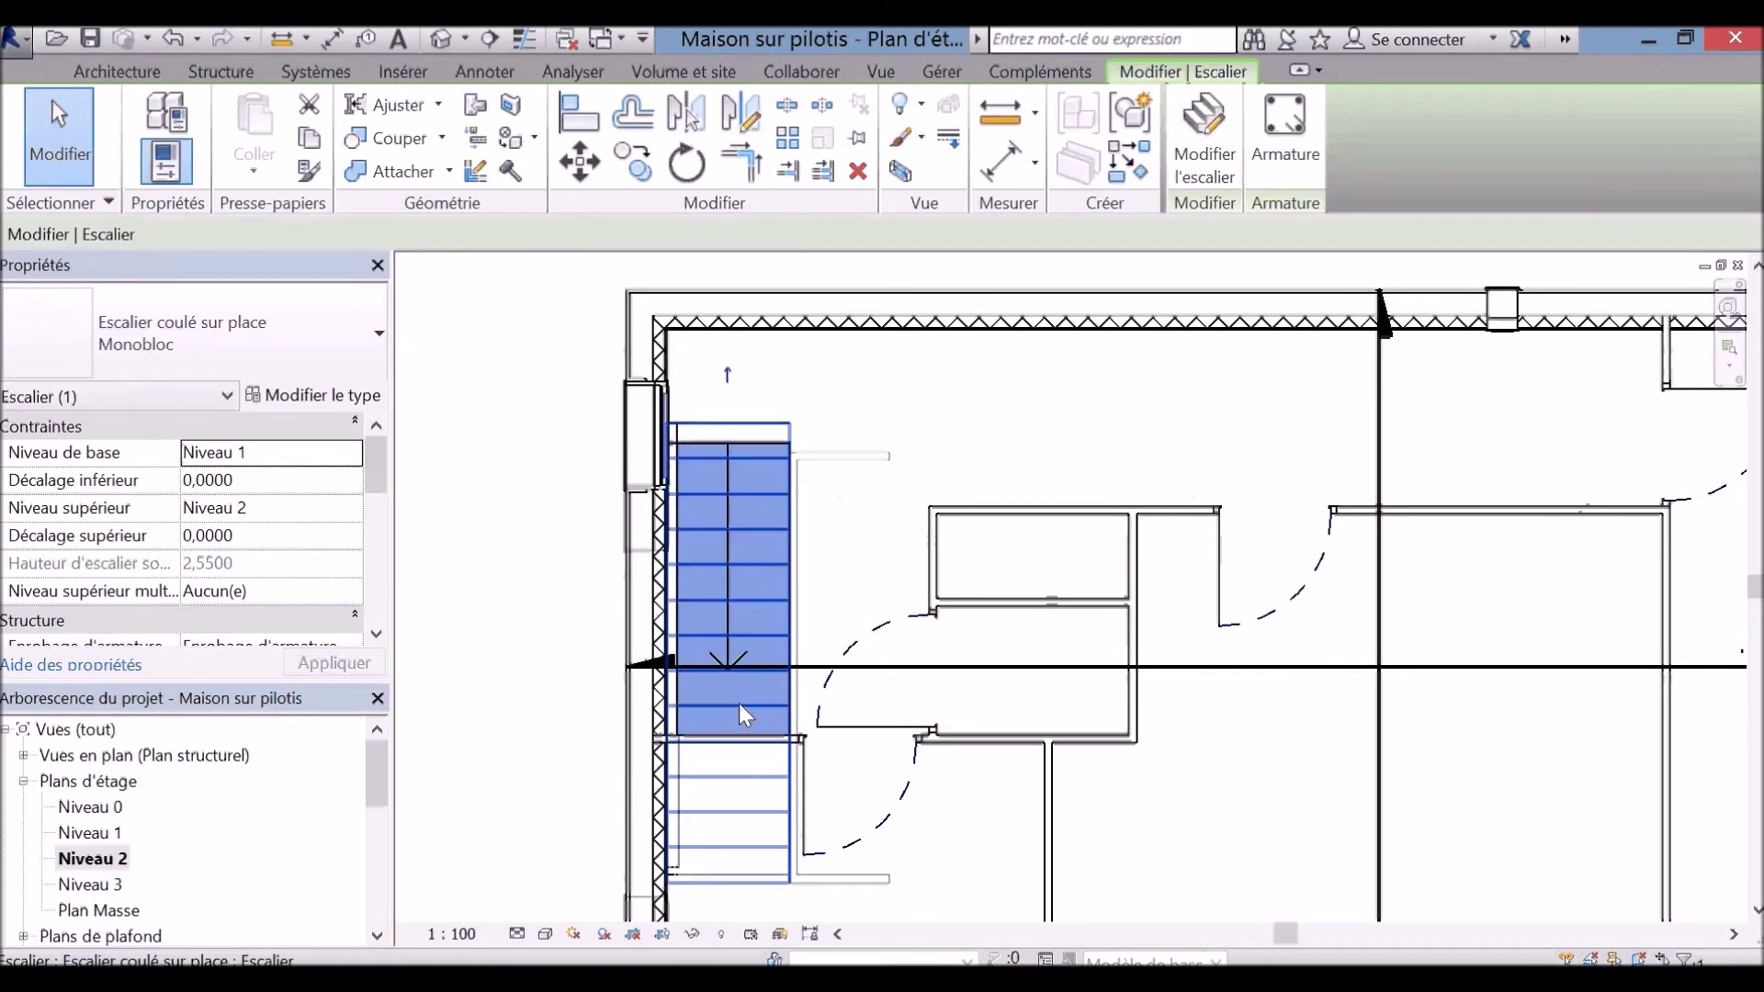
Step: Start a Garde-corps sketch path and zoom in on the Niveau 2 stair opening
click(128, 72)
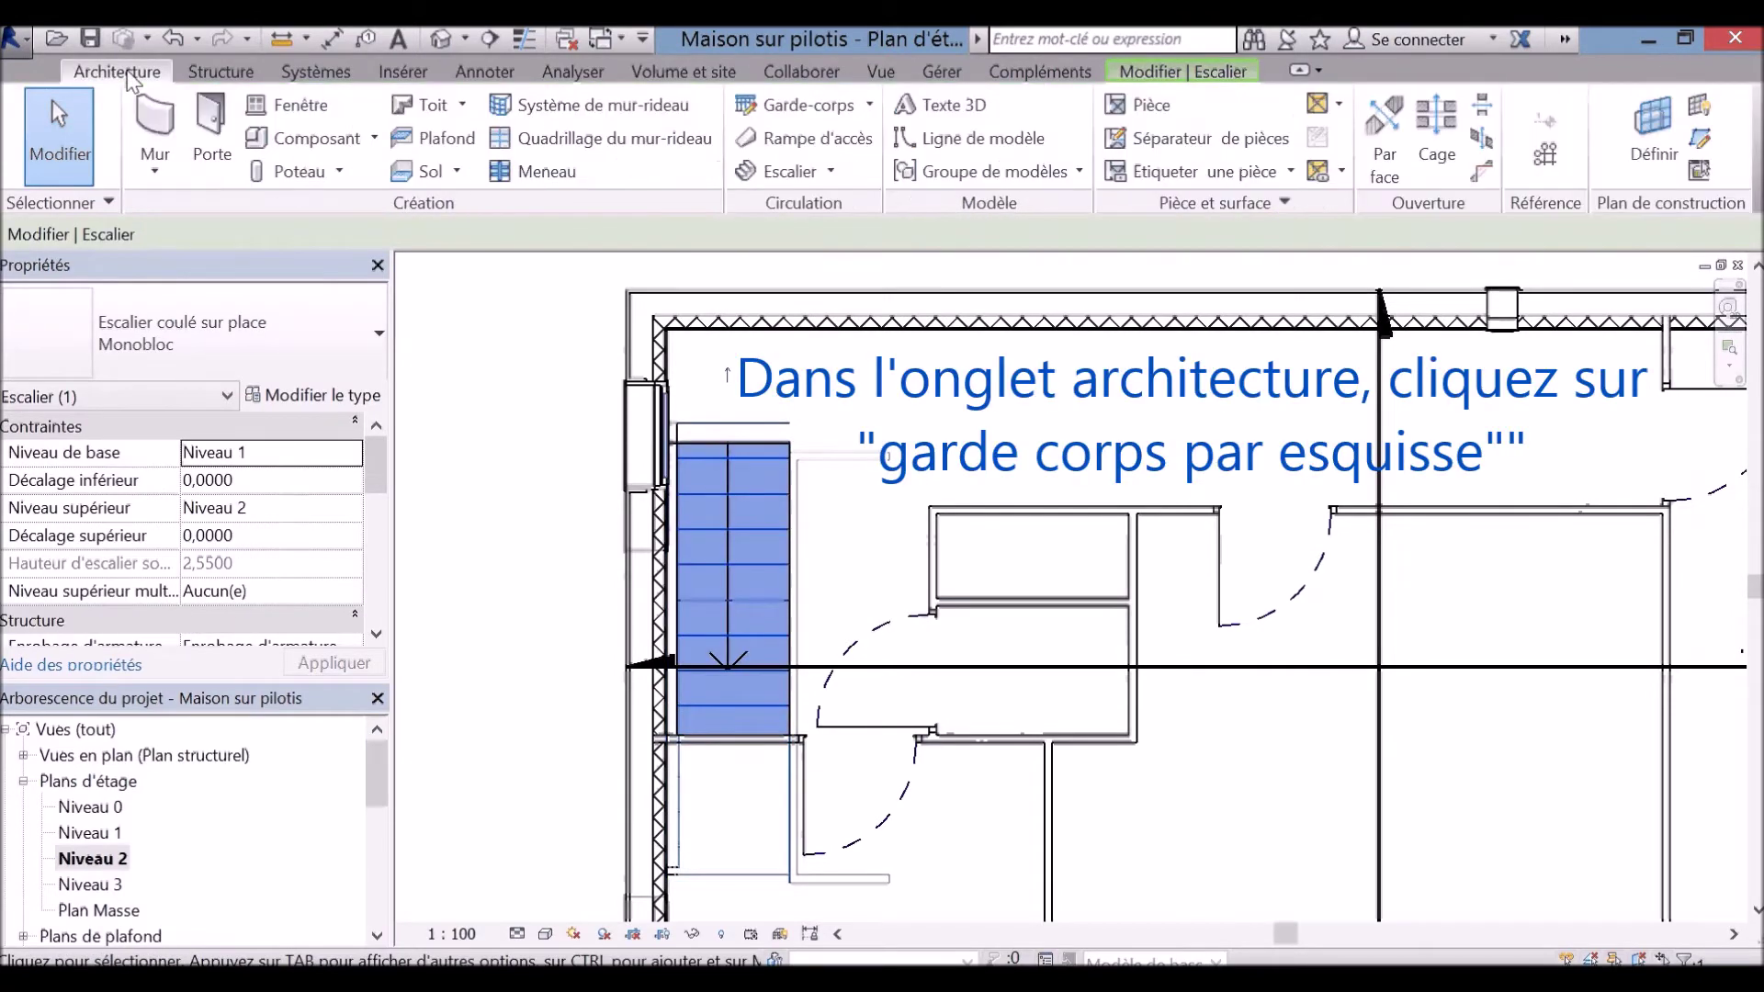
click(869, 104)
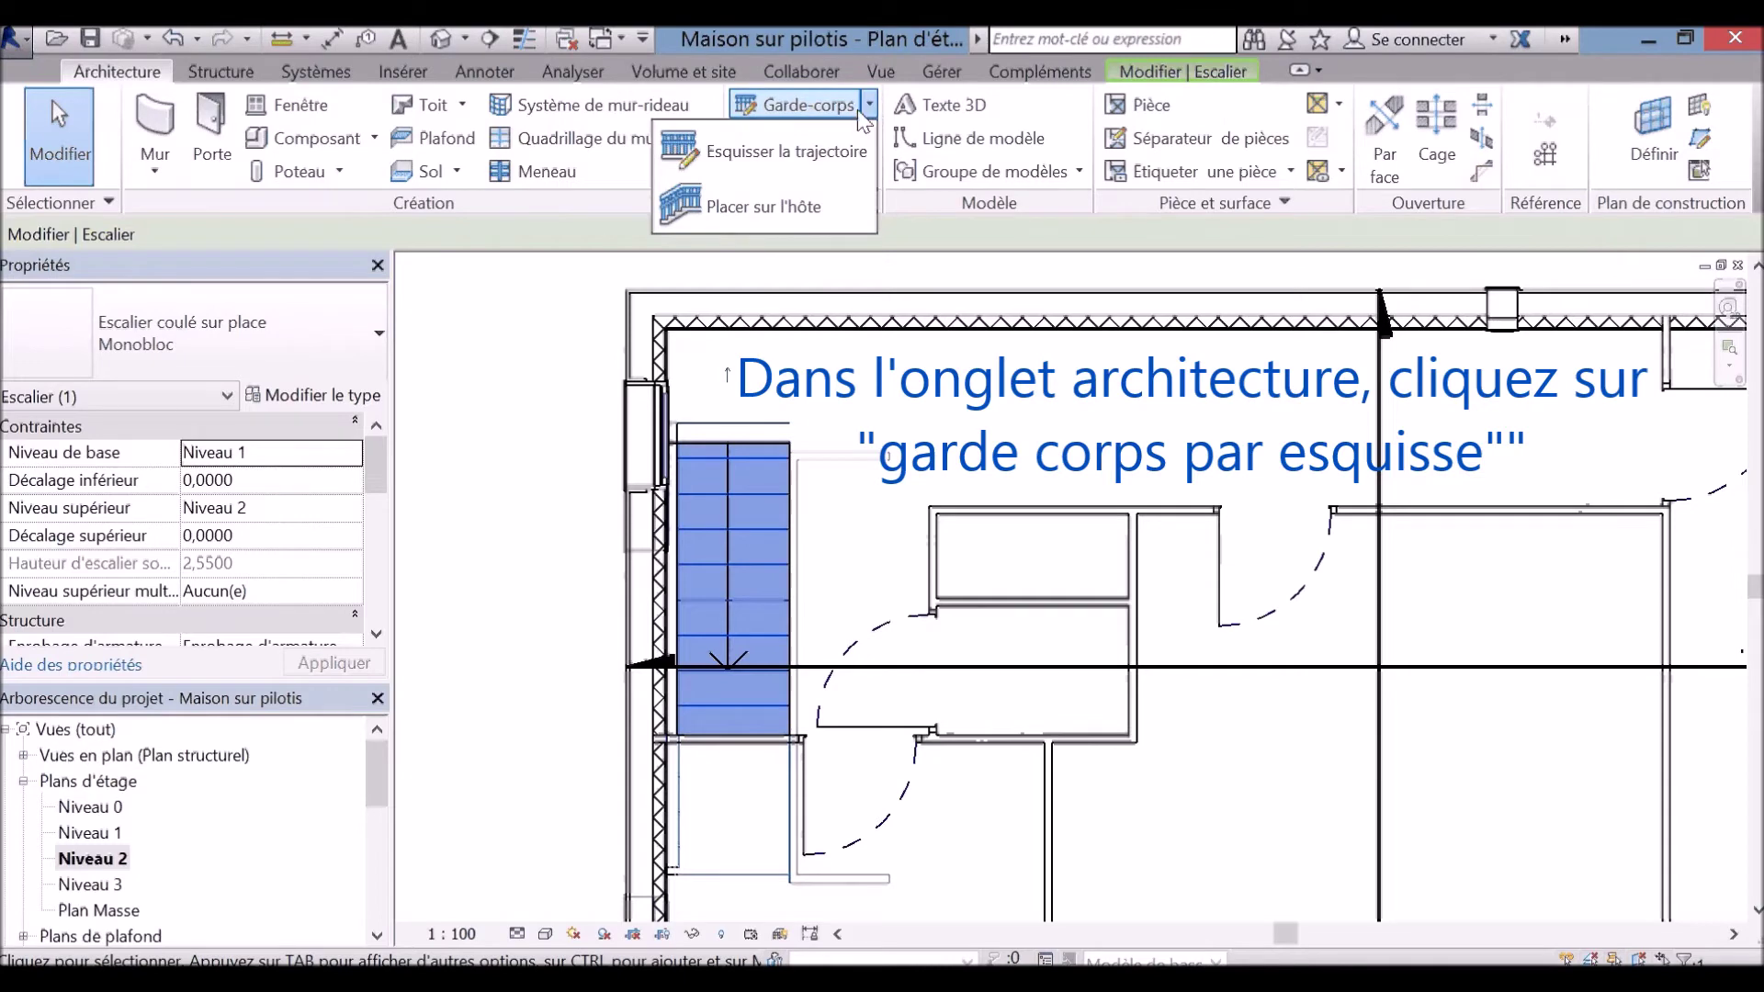
click(786, 151)
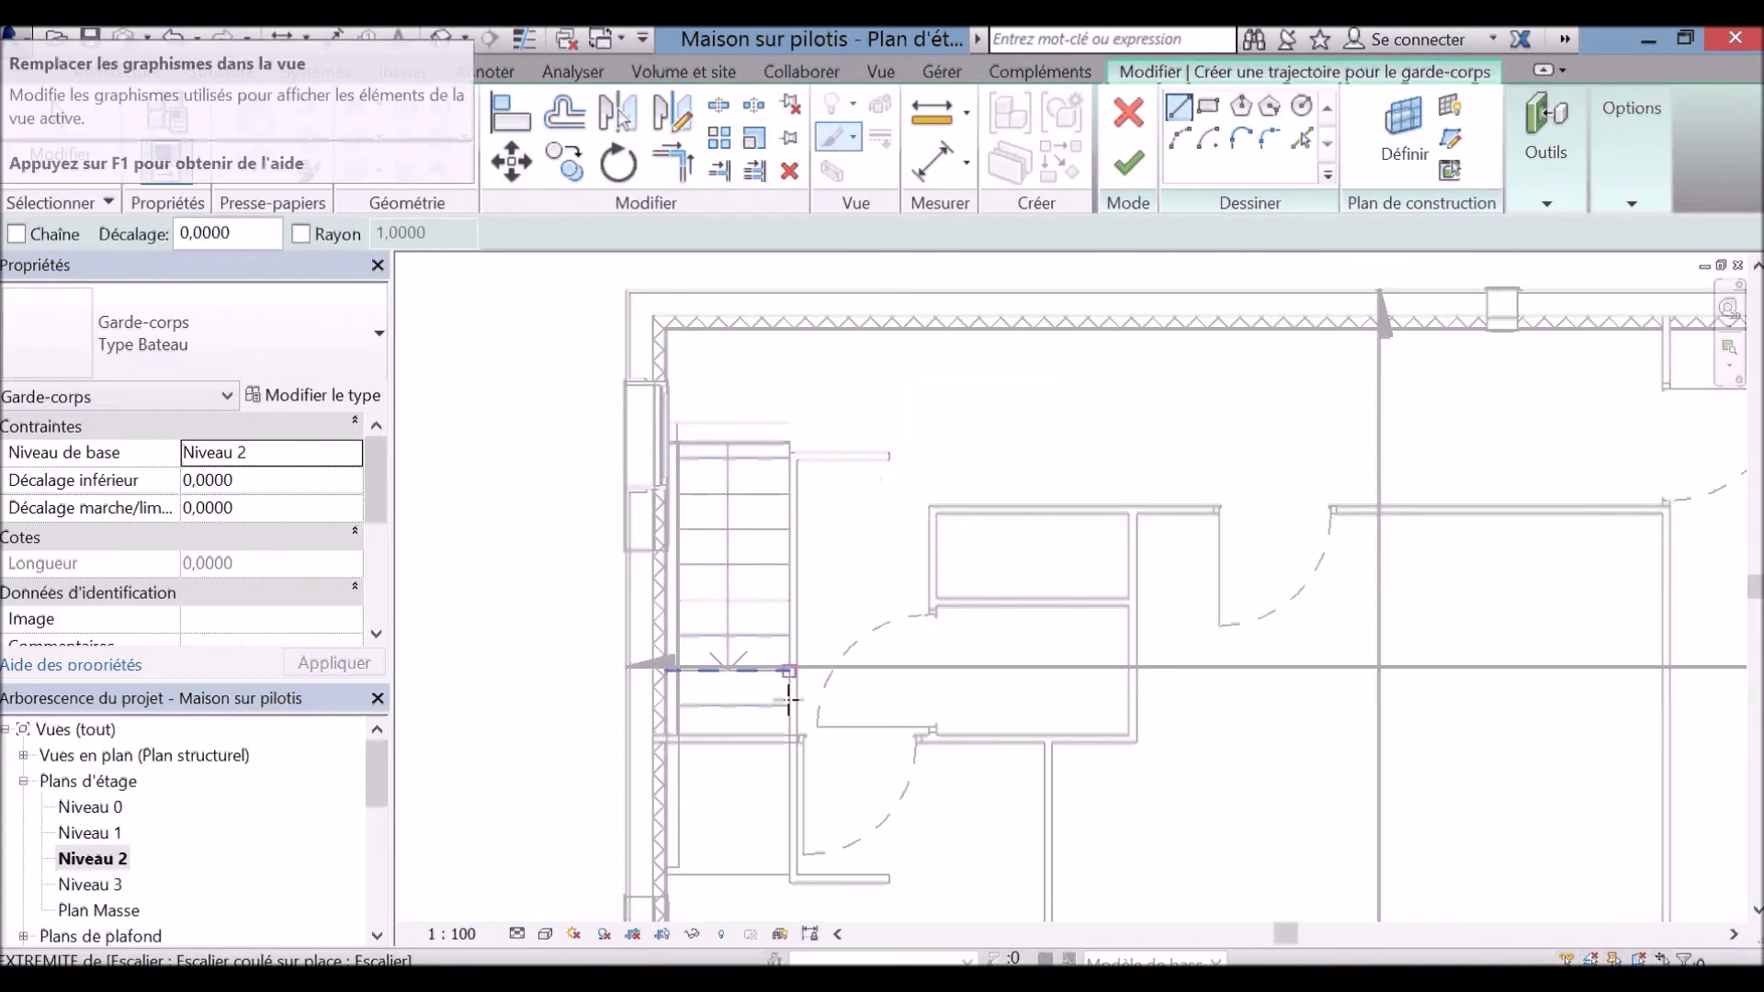
scroll(799, 733, up, 2)
scroll(800, 738, up, 3)
scroll(794, 731, up, 1)
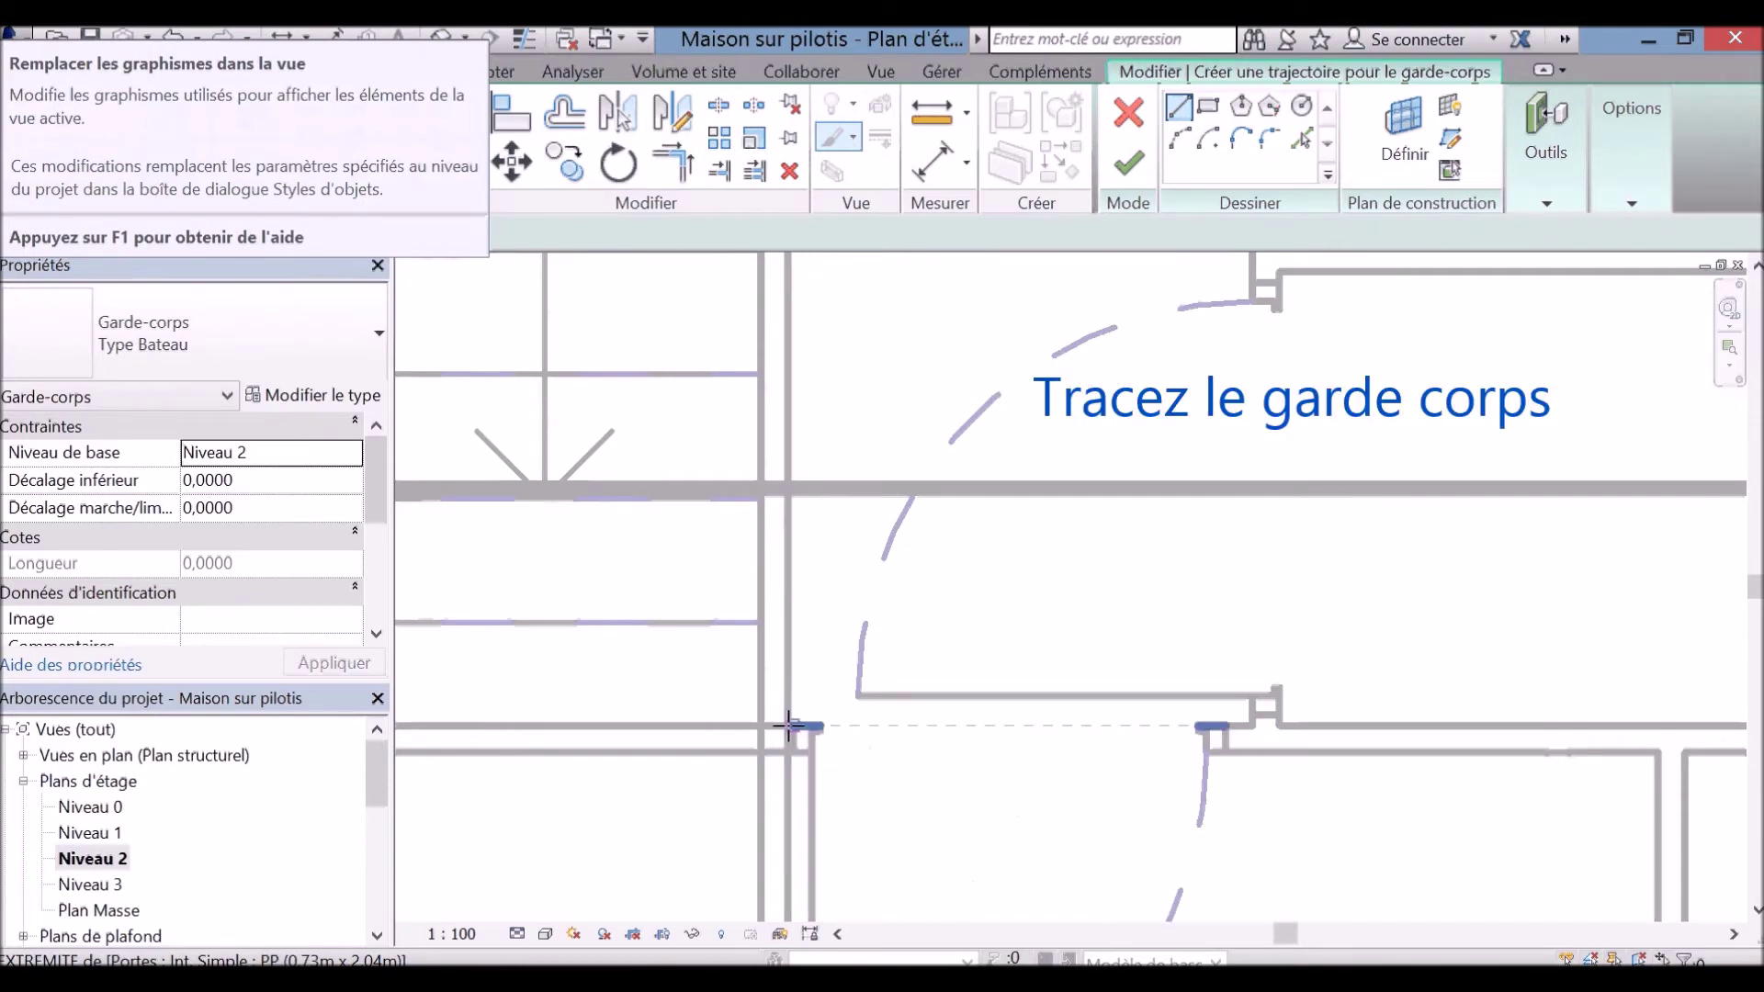
Step: Draw the 1.84 m Type Bateau railing line from the door endpoint up the opening and finish
click(791, 726)
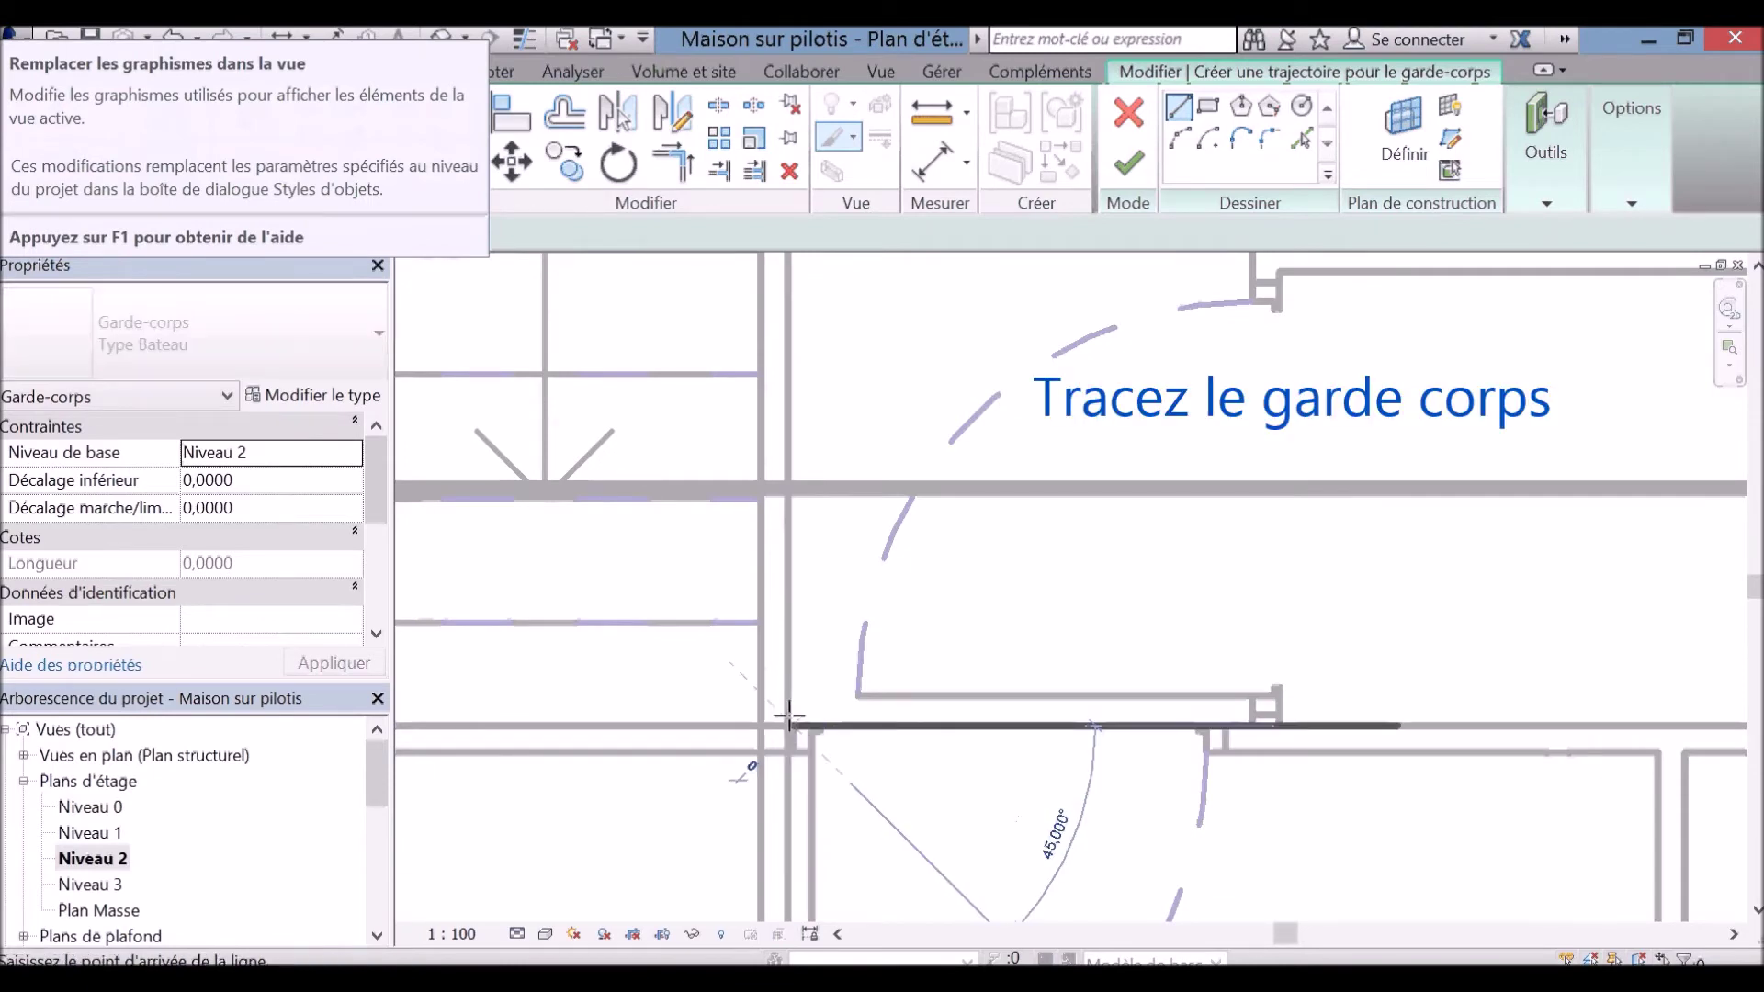
scroll(779, 618, down, 2)
scroll(775, 606, down, 1)
scroll(774, 607, down, 1)
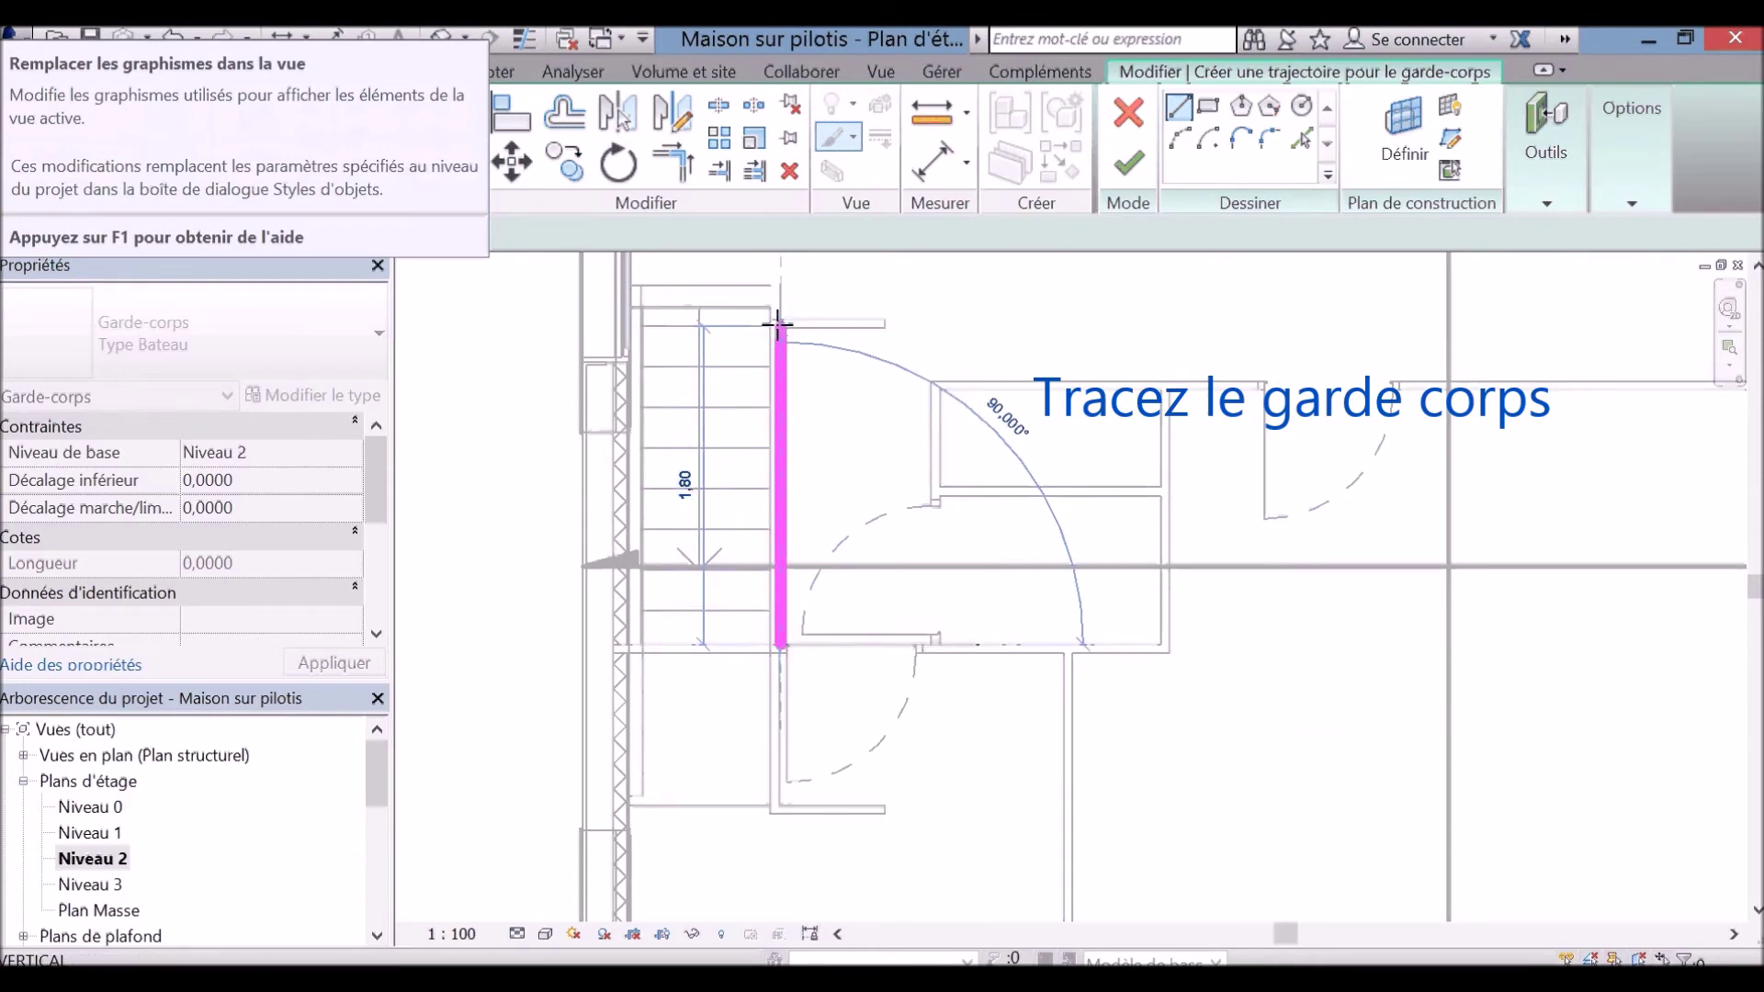
scroll(778, 317, up, 2)
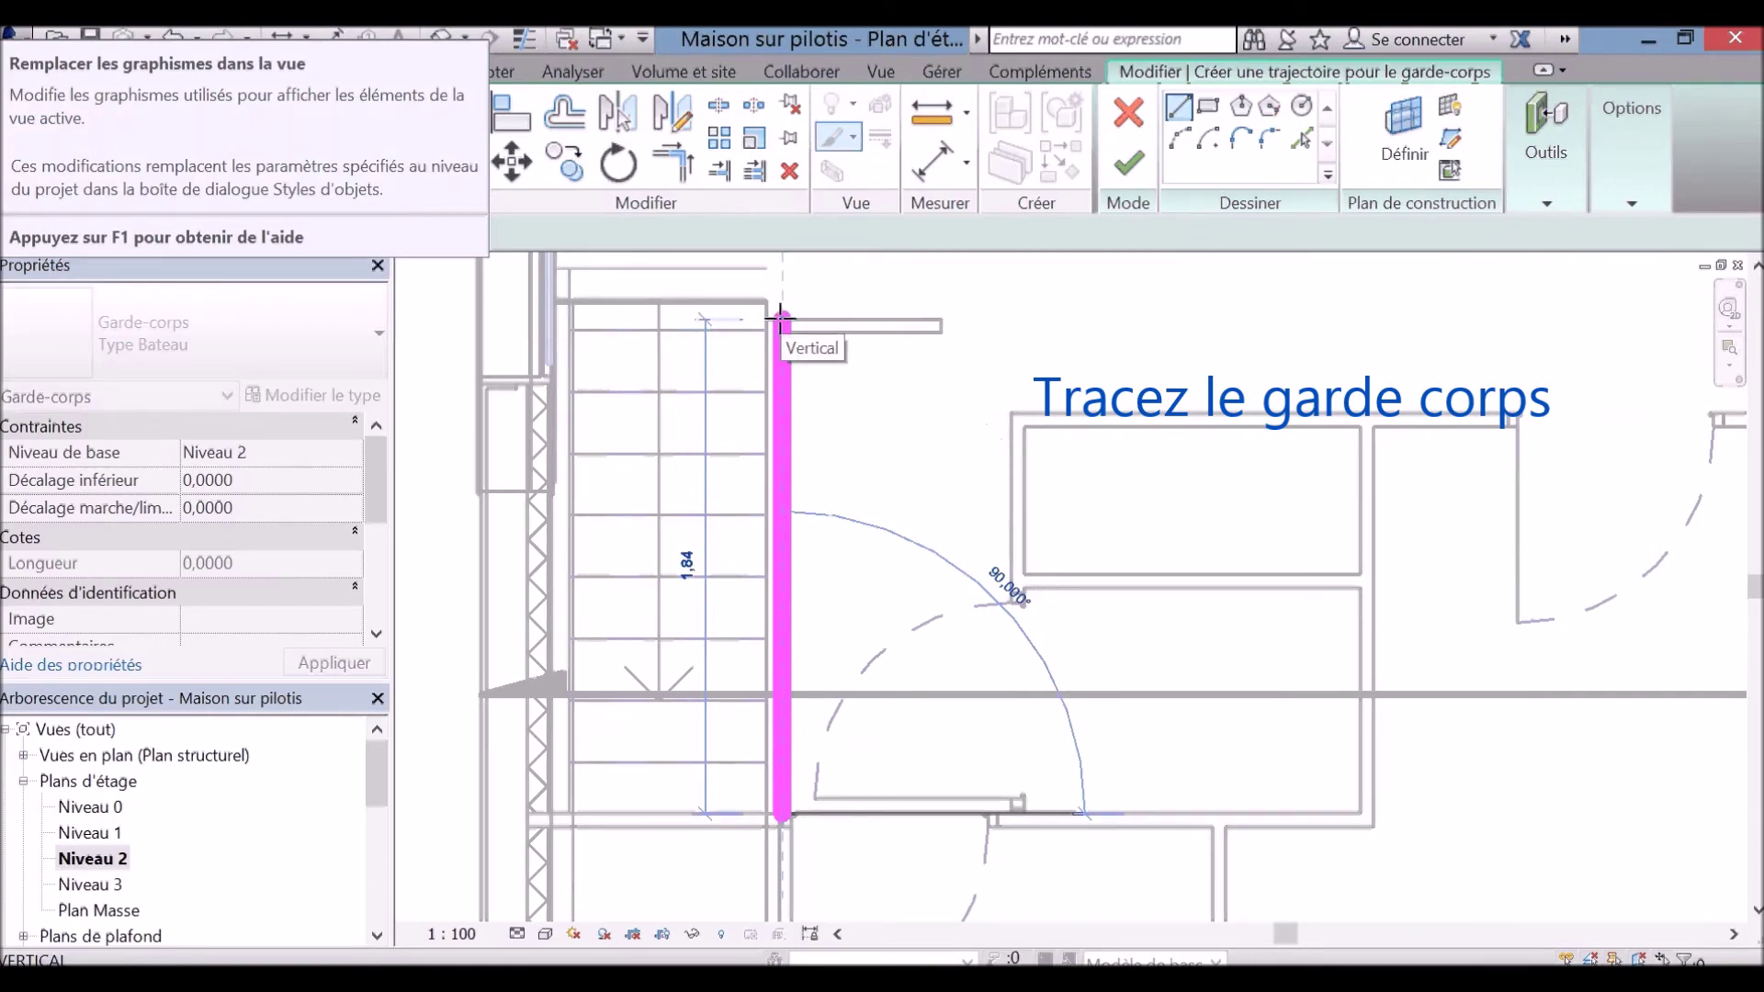
click(780, 317)
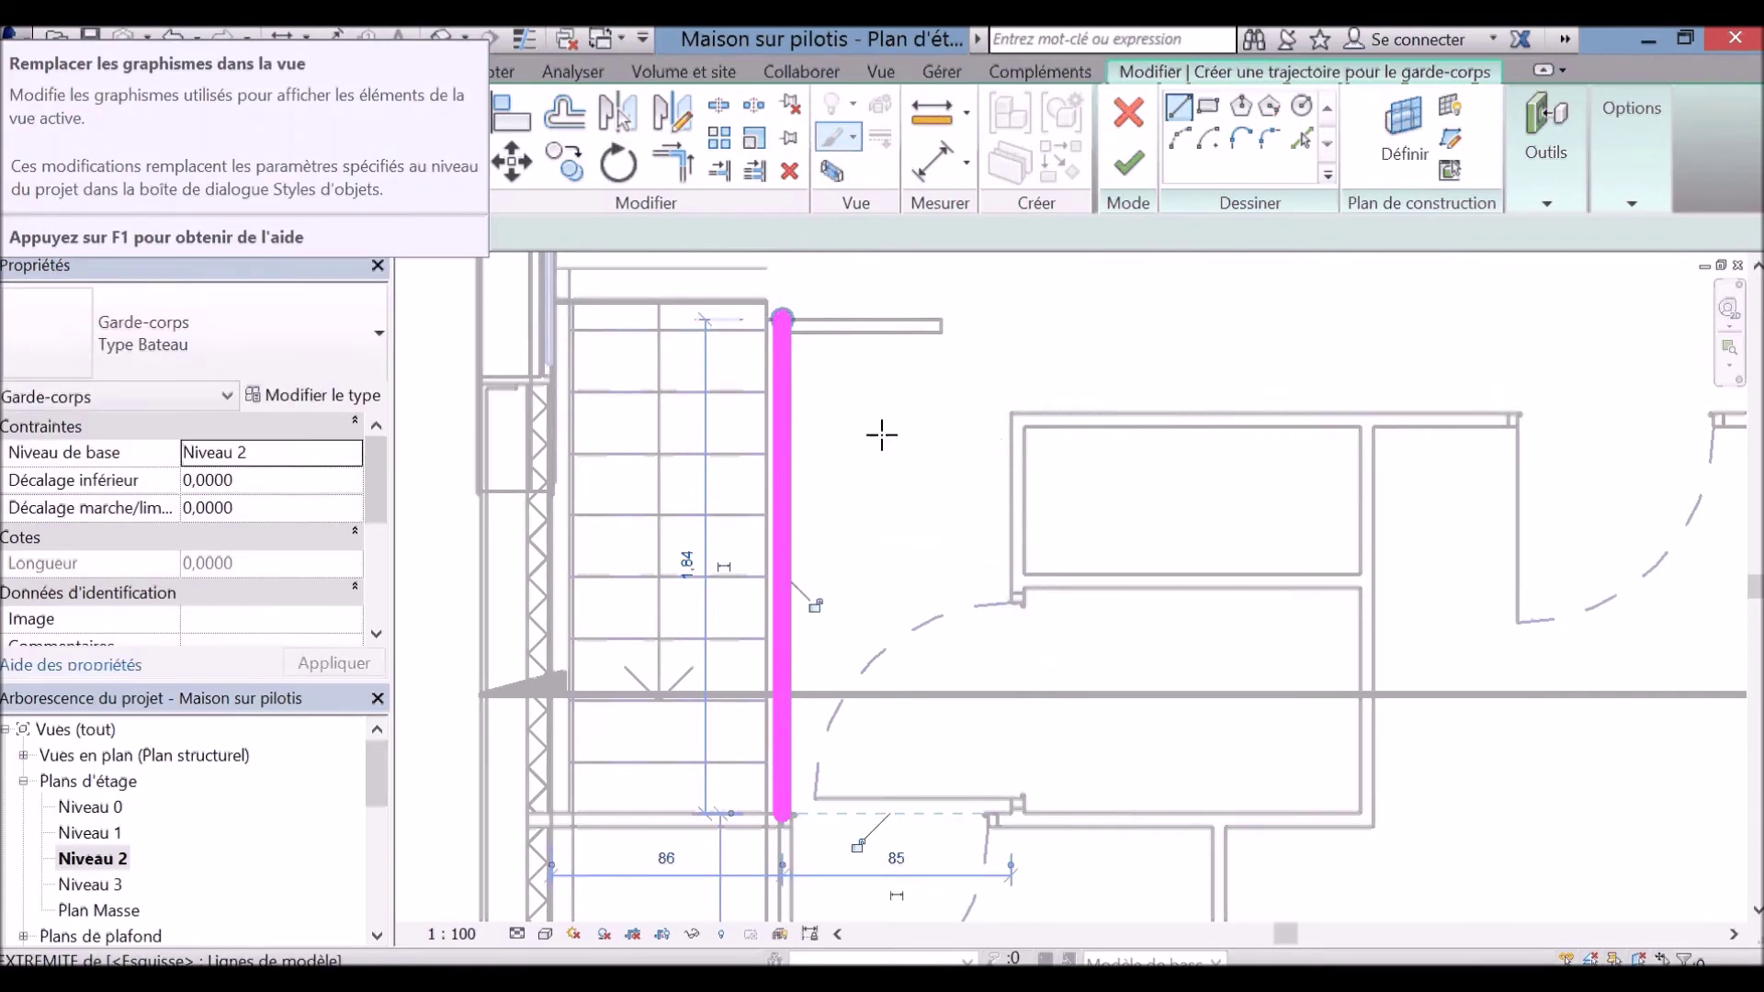
click(1133, 168)
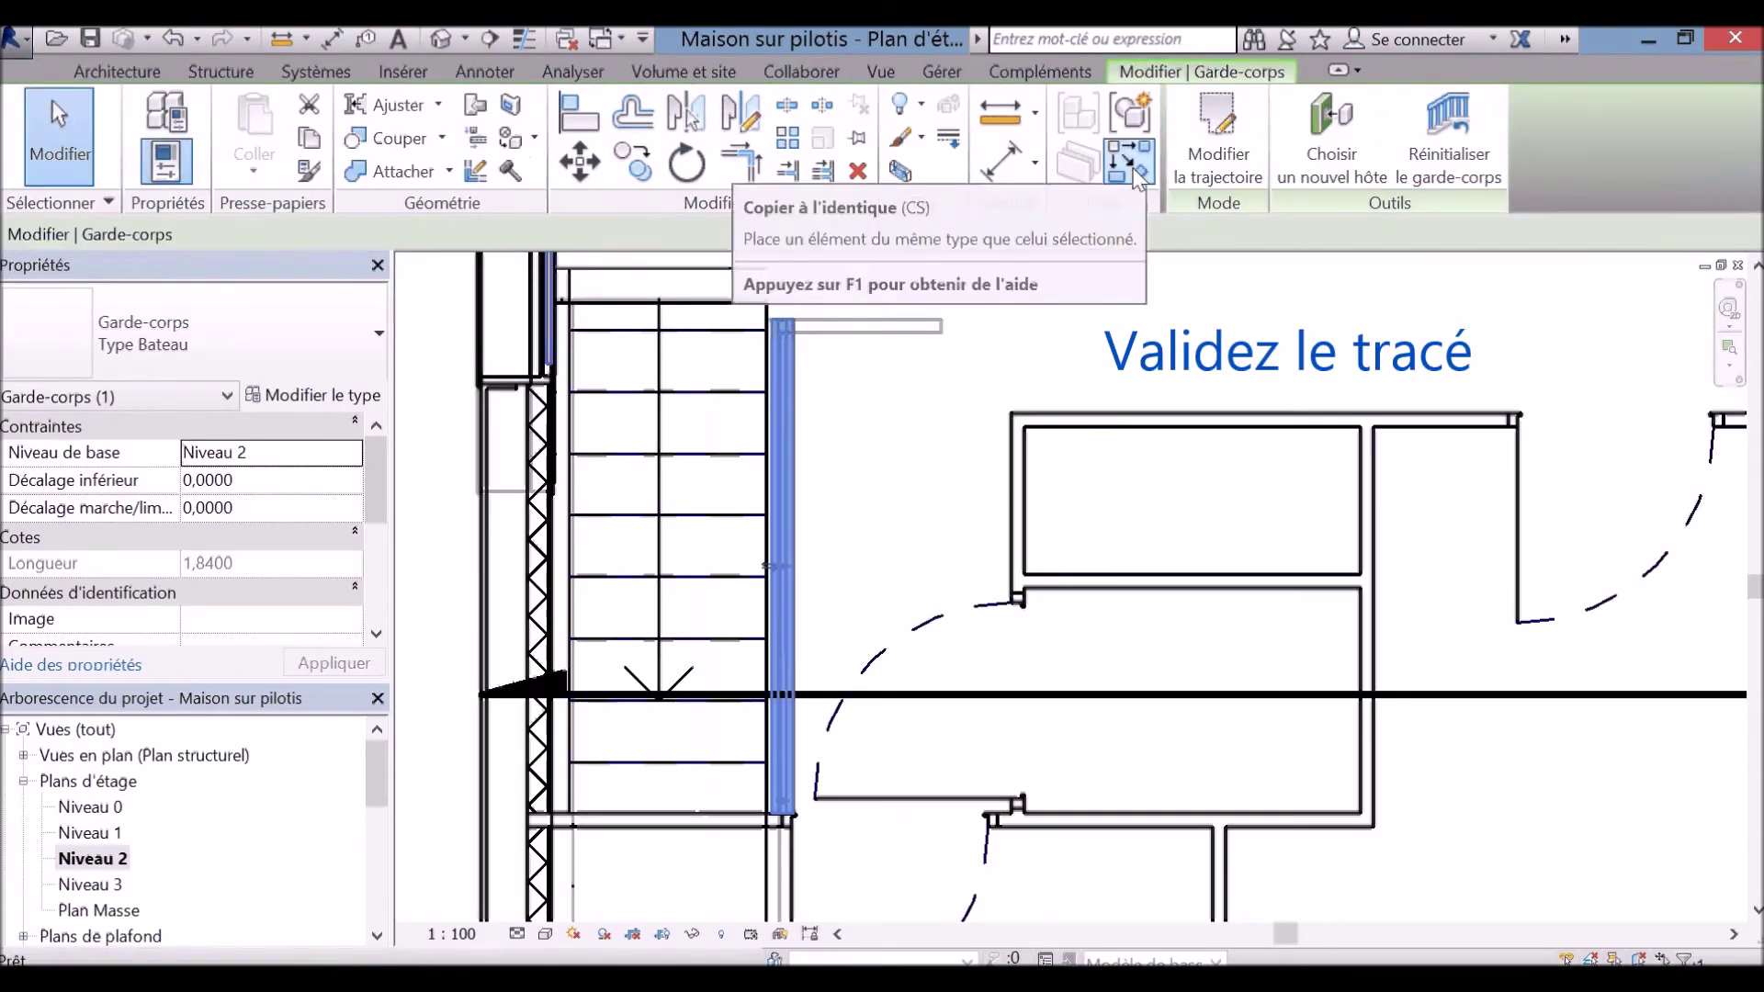
Step: Deselect the new guardrail, zoom out and open the default {3D} view
click(903, 505)
scroll(919, 456, down, 3)
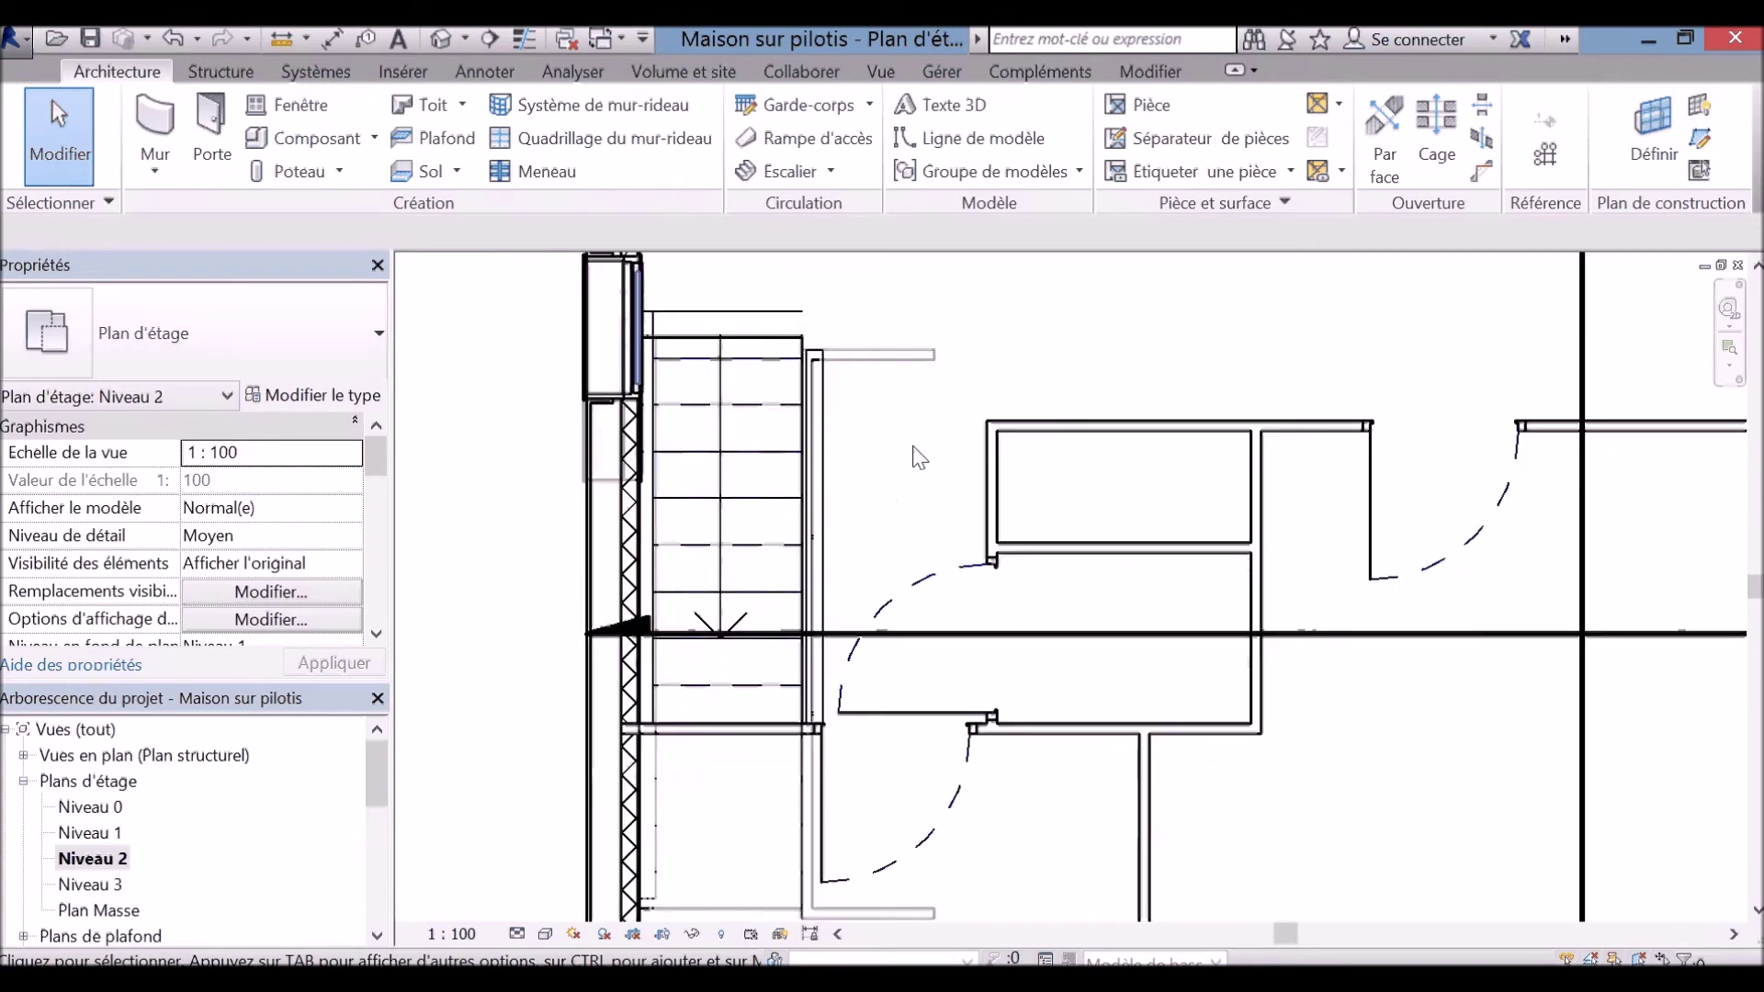
scroll(919, 457, down, 2)
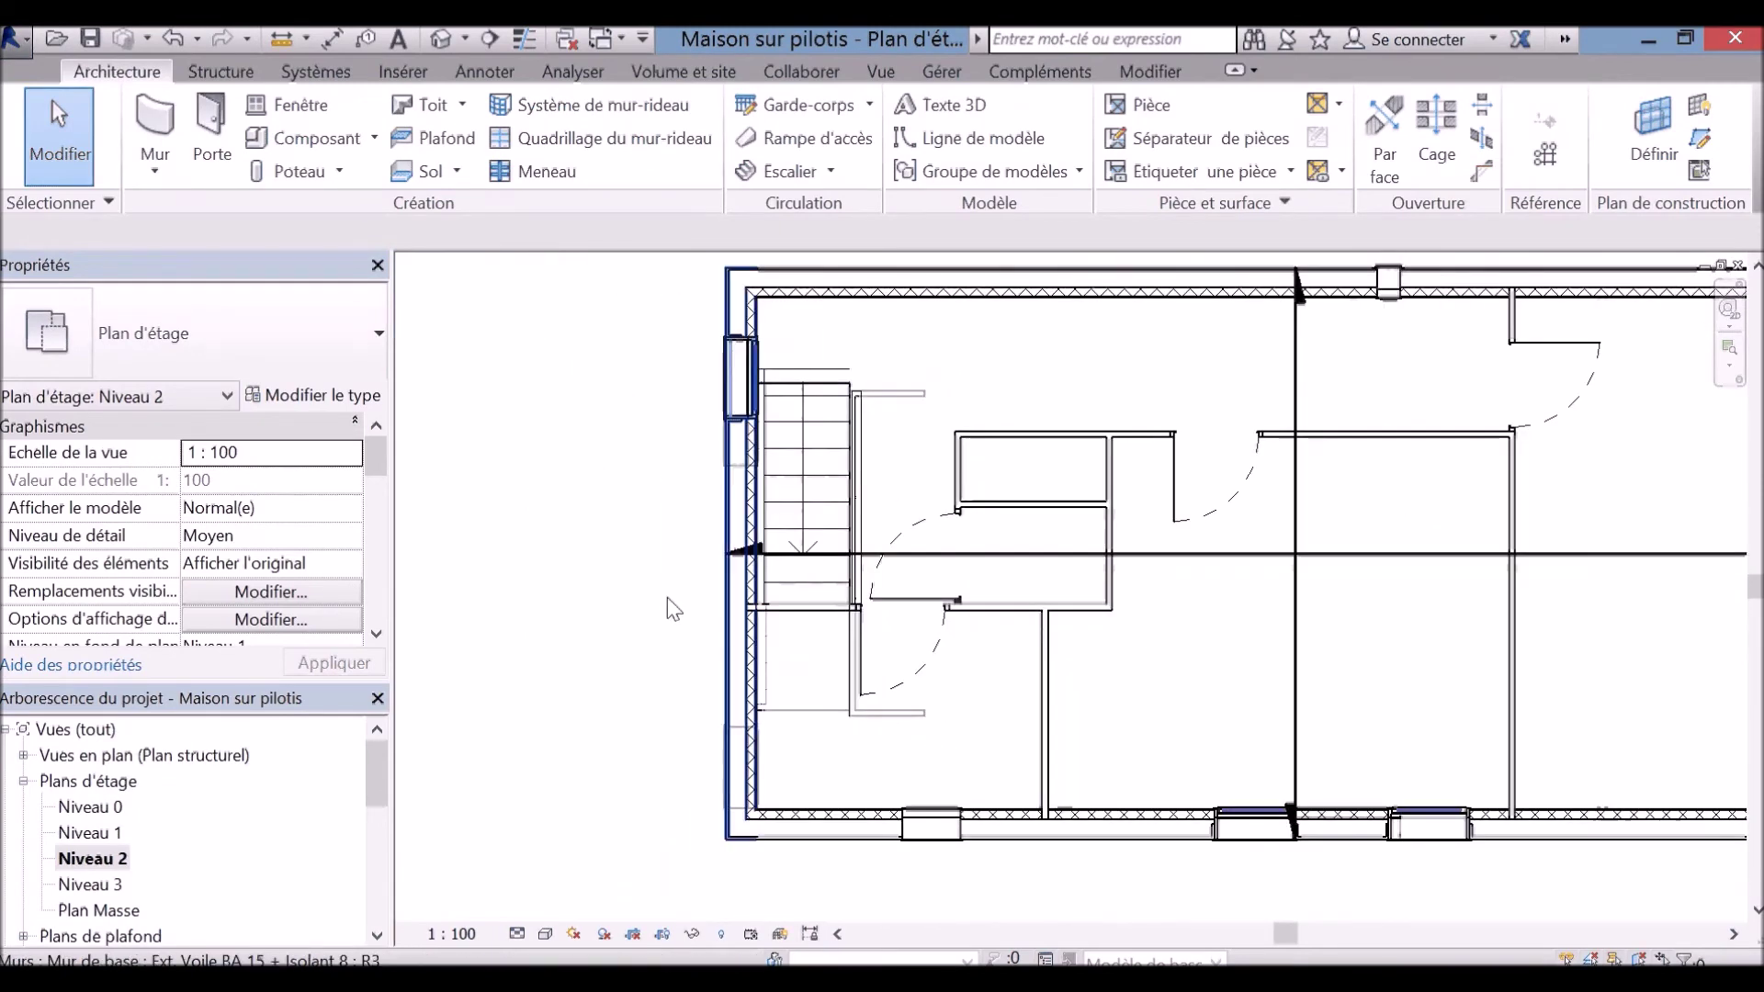
scroll(137, 827, down, 2)
scroll(138, 827, down, 2)
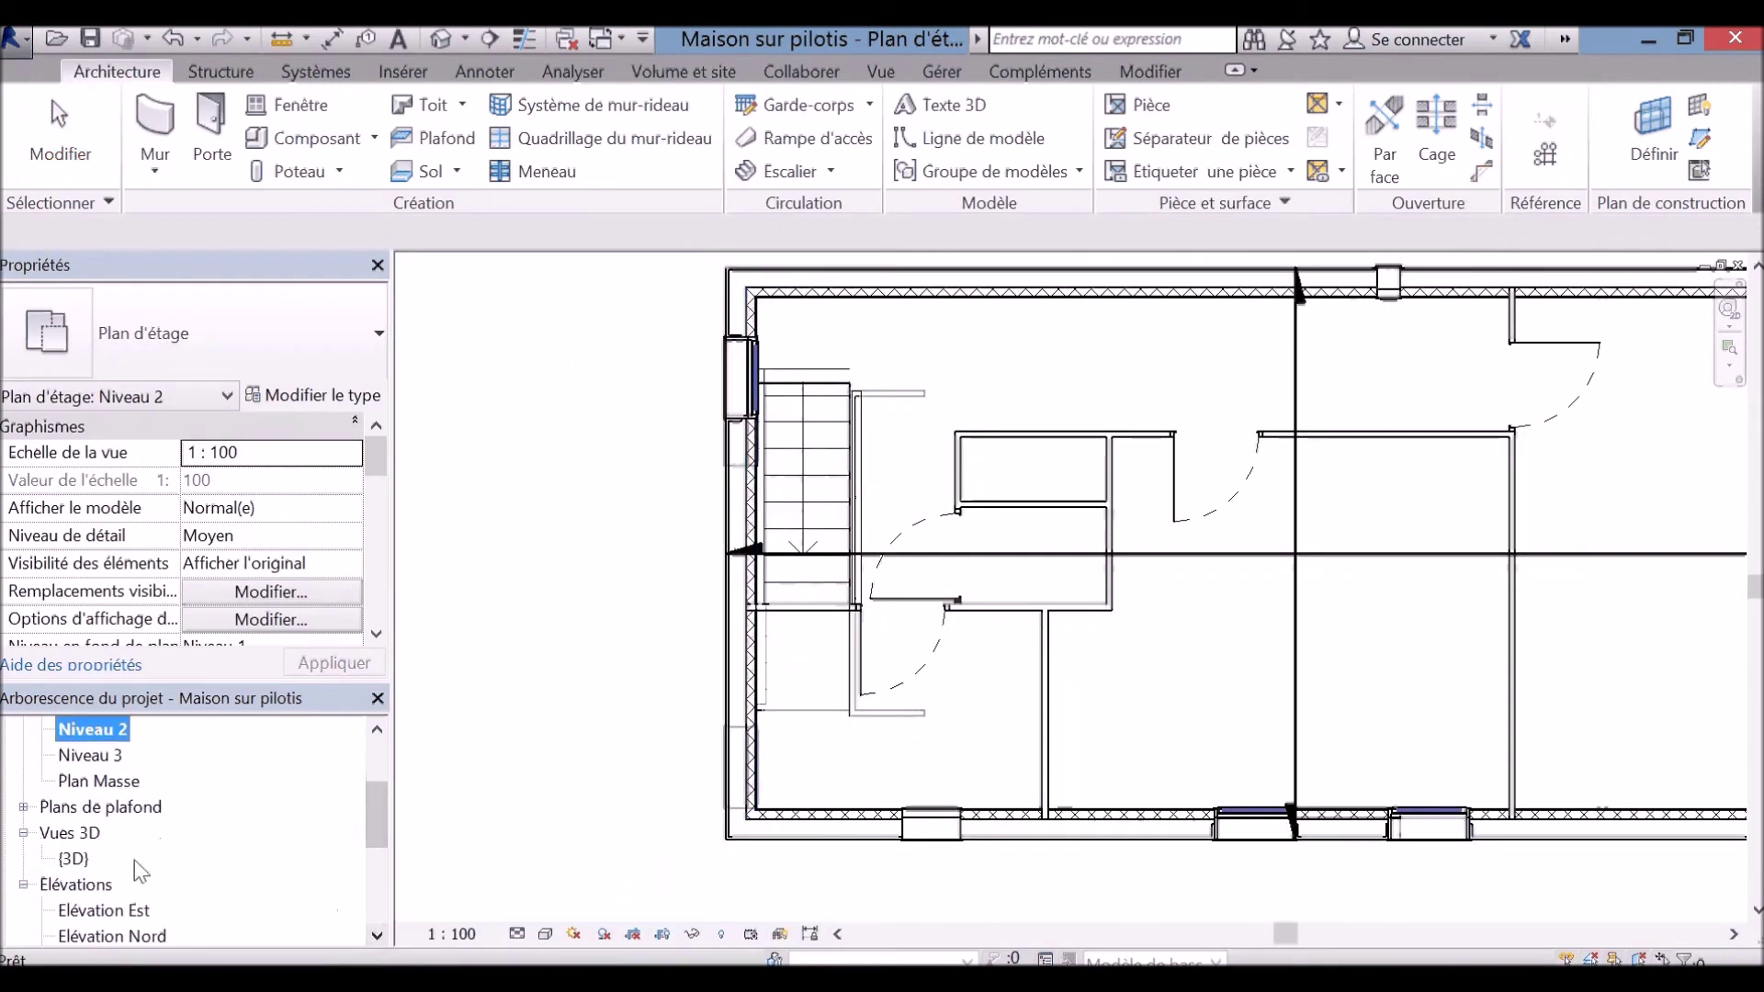
double_click(73, 858)
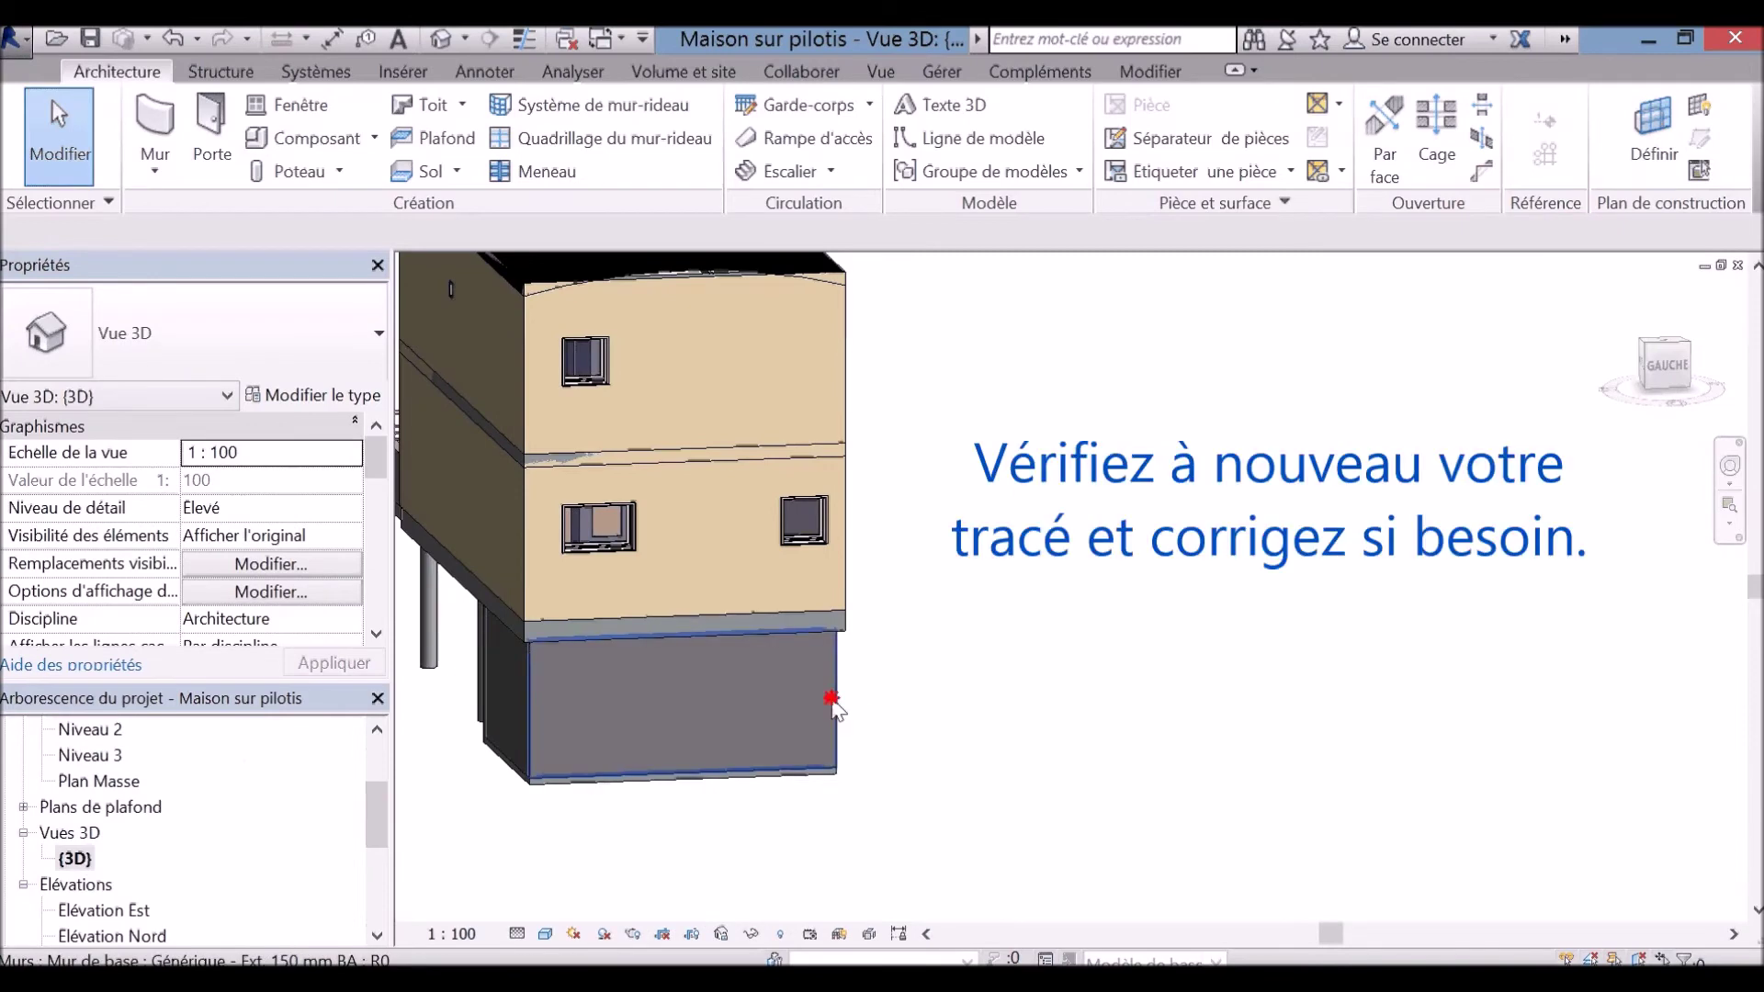
Step: Select the ground- and upper-floor walls to see through them, orbit and zoom in
click(831, 680)
ctrl+click(847, 595)
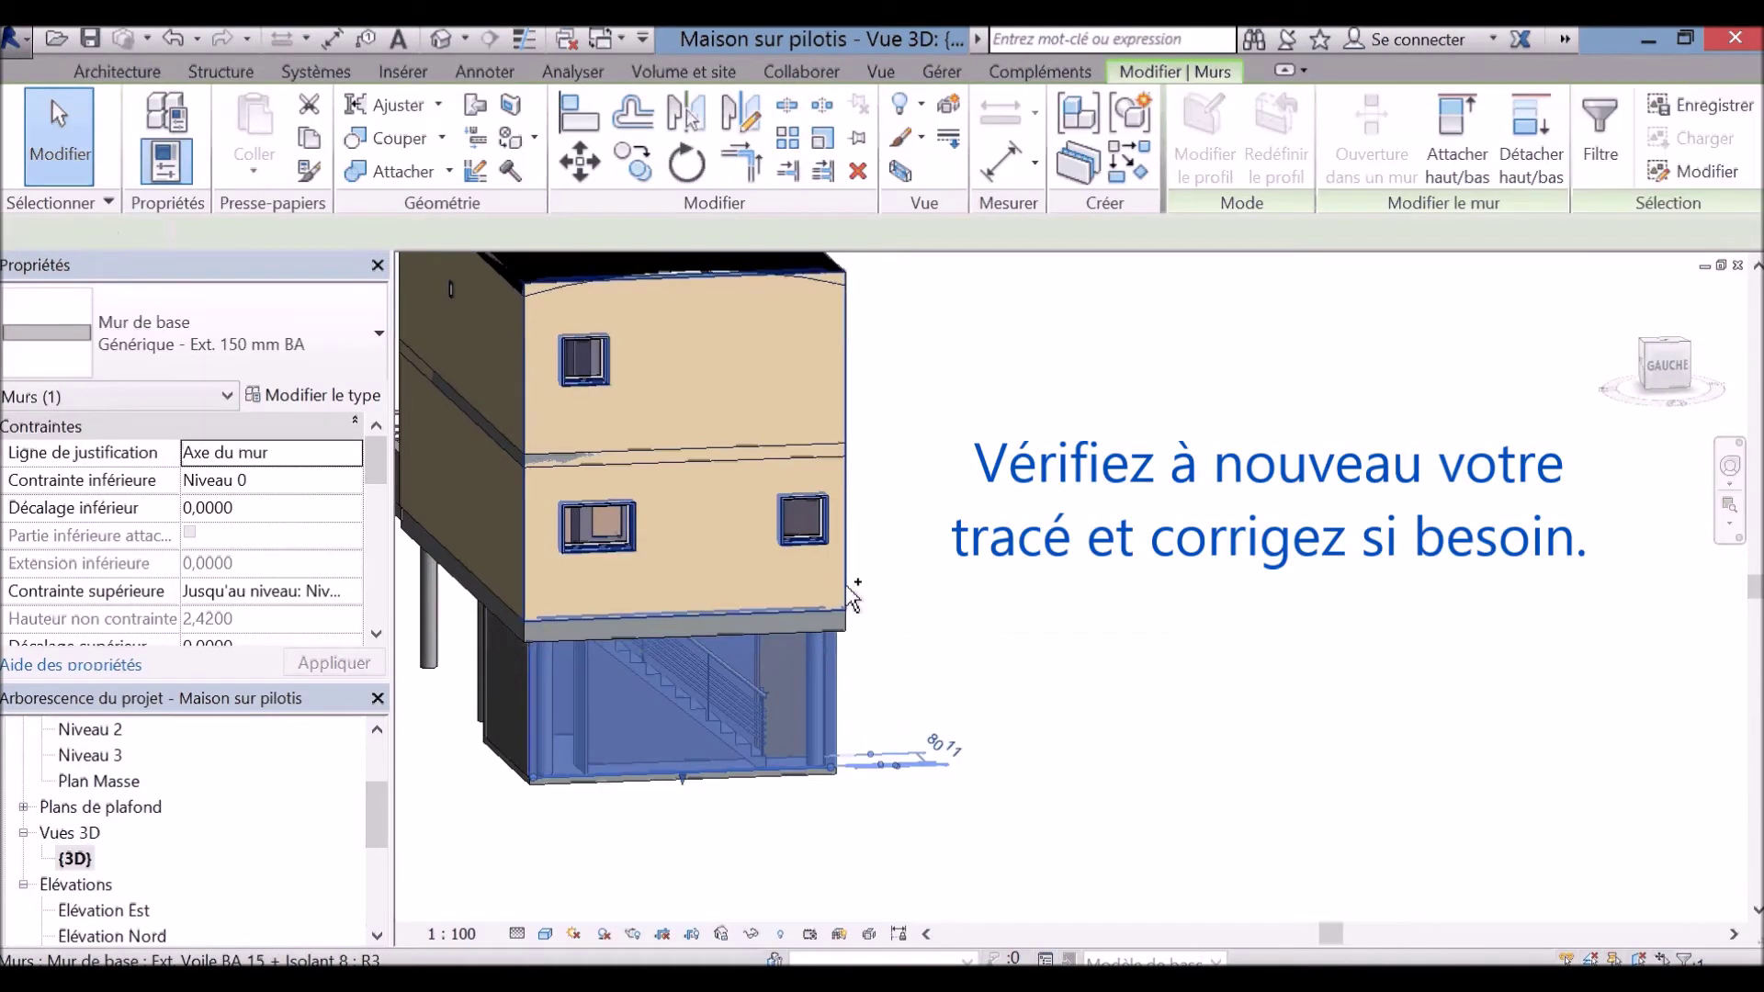
mouse_move(956, 524)
shift+middle_down()
mouse_move(894, 549)
mouse_move(908, 480)
mouse_move(864, 478)
shift+middle_up()
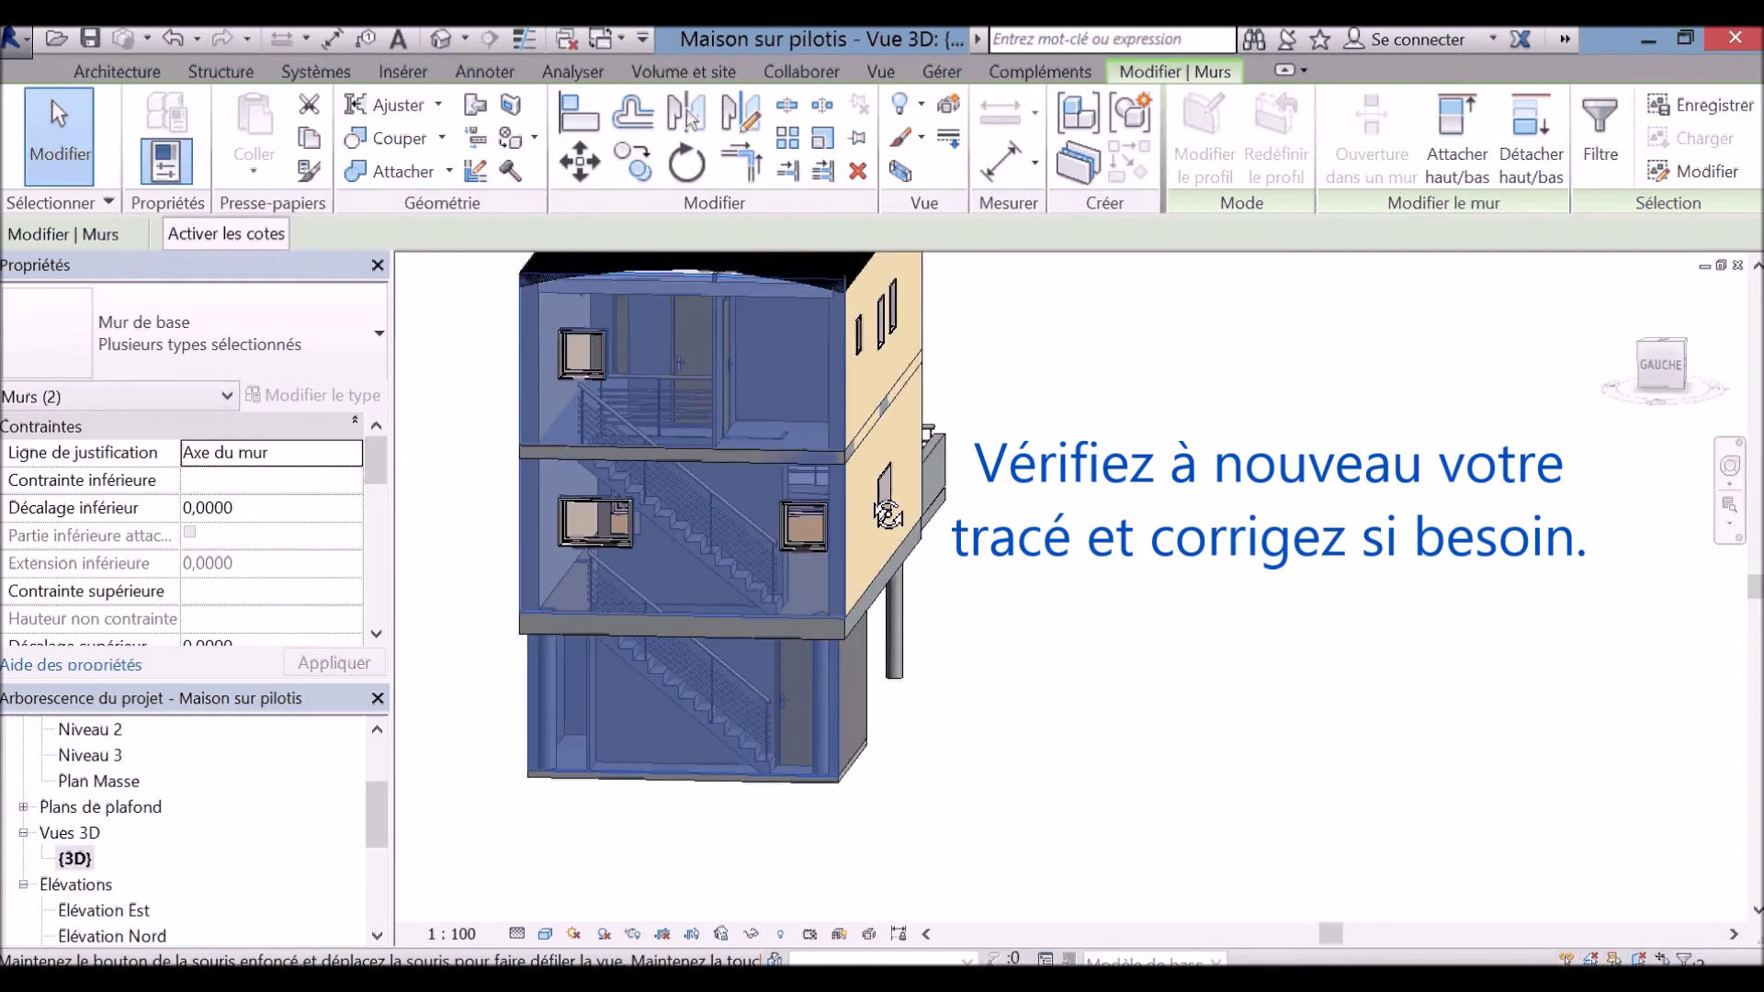
scroll(593, 377, up, 2)
scroll(593, 378, up, 2)
scroll(592, 362, up, 2)
scroll(591, 368, up, 1)
Step: Orbit to face the level 2 railing, clear the wall selection and reopen Niveau 2
shift+middle_drag(626, 459, 708, 438)
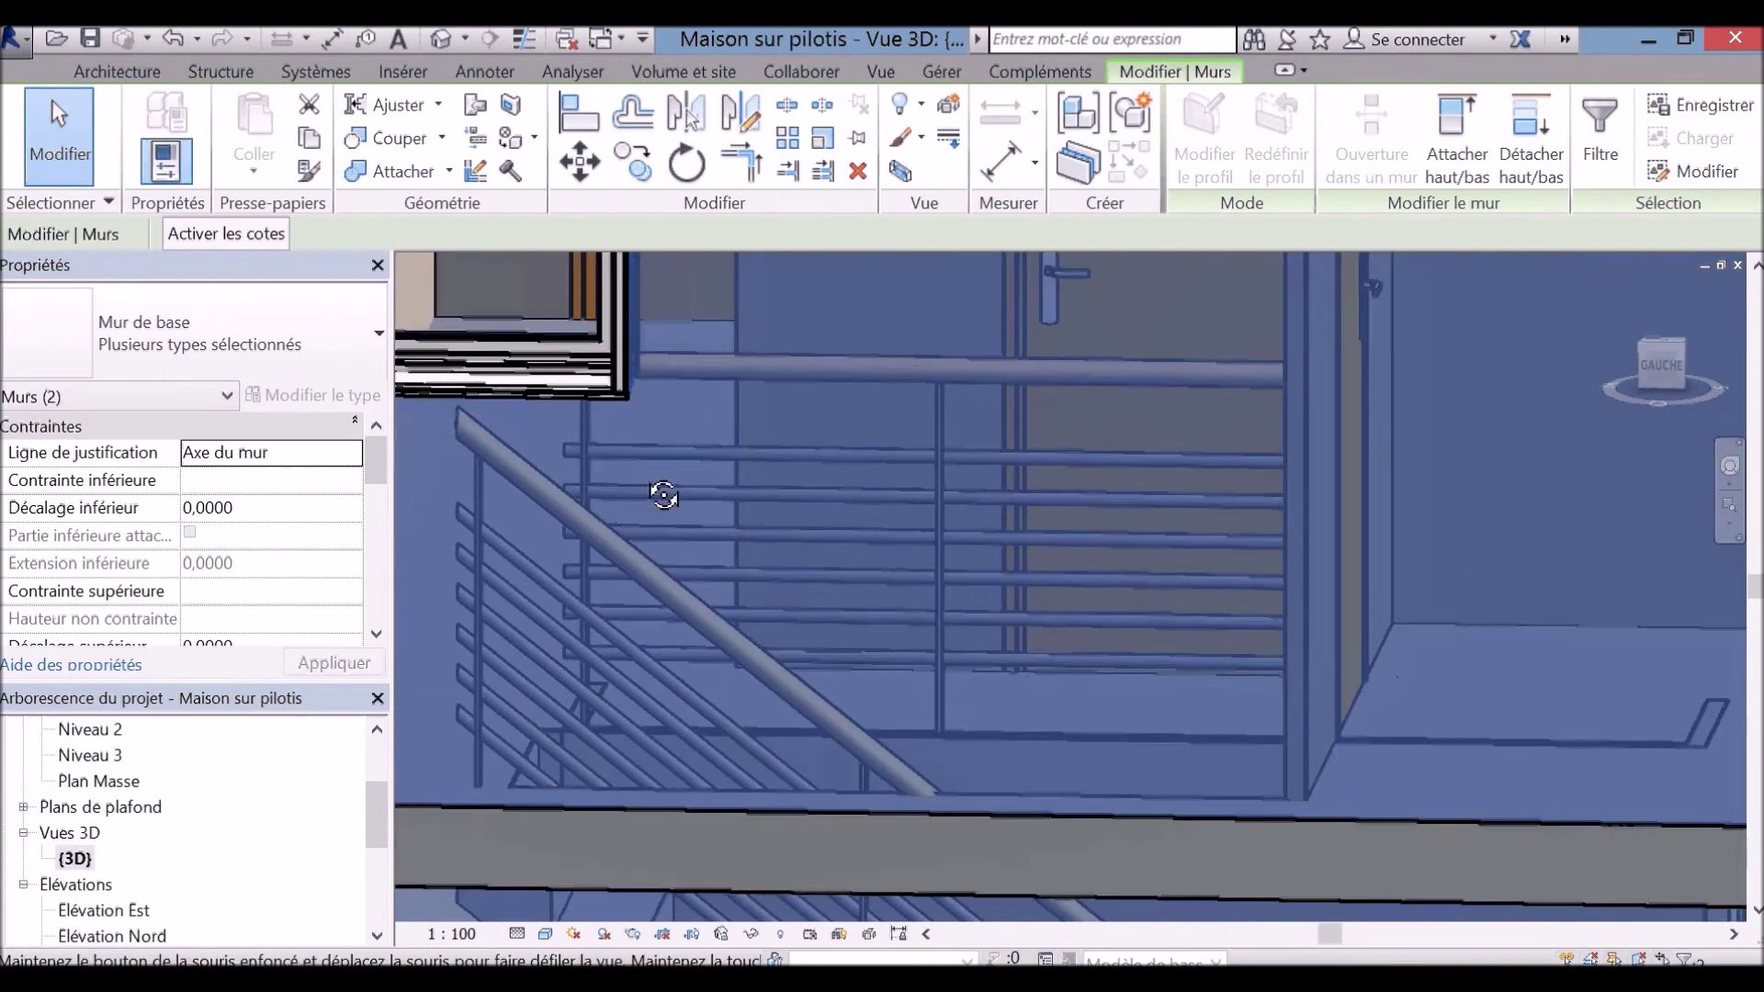
shift+middle_drag(708, 437, 671, 437)
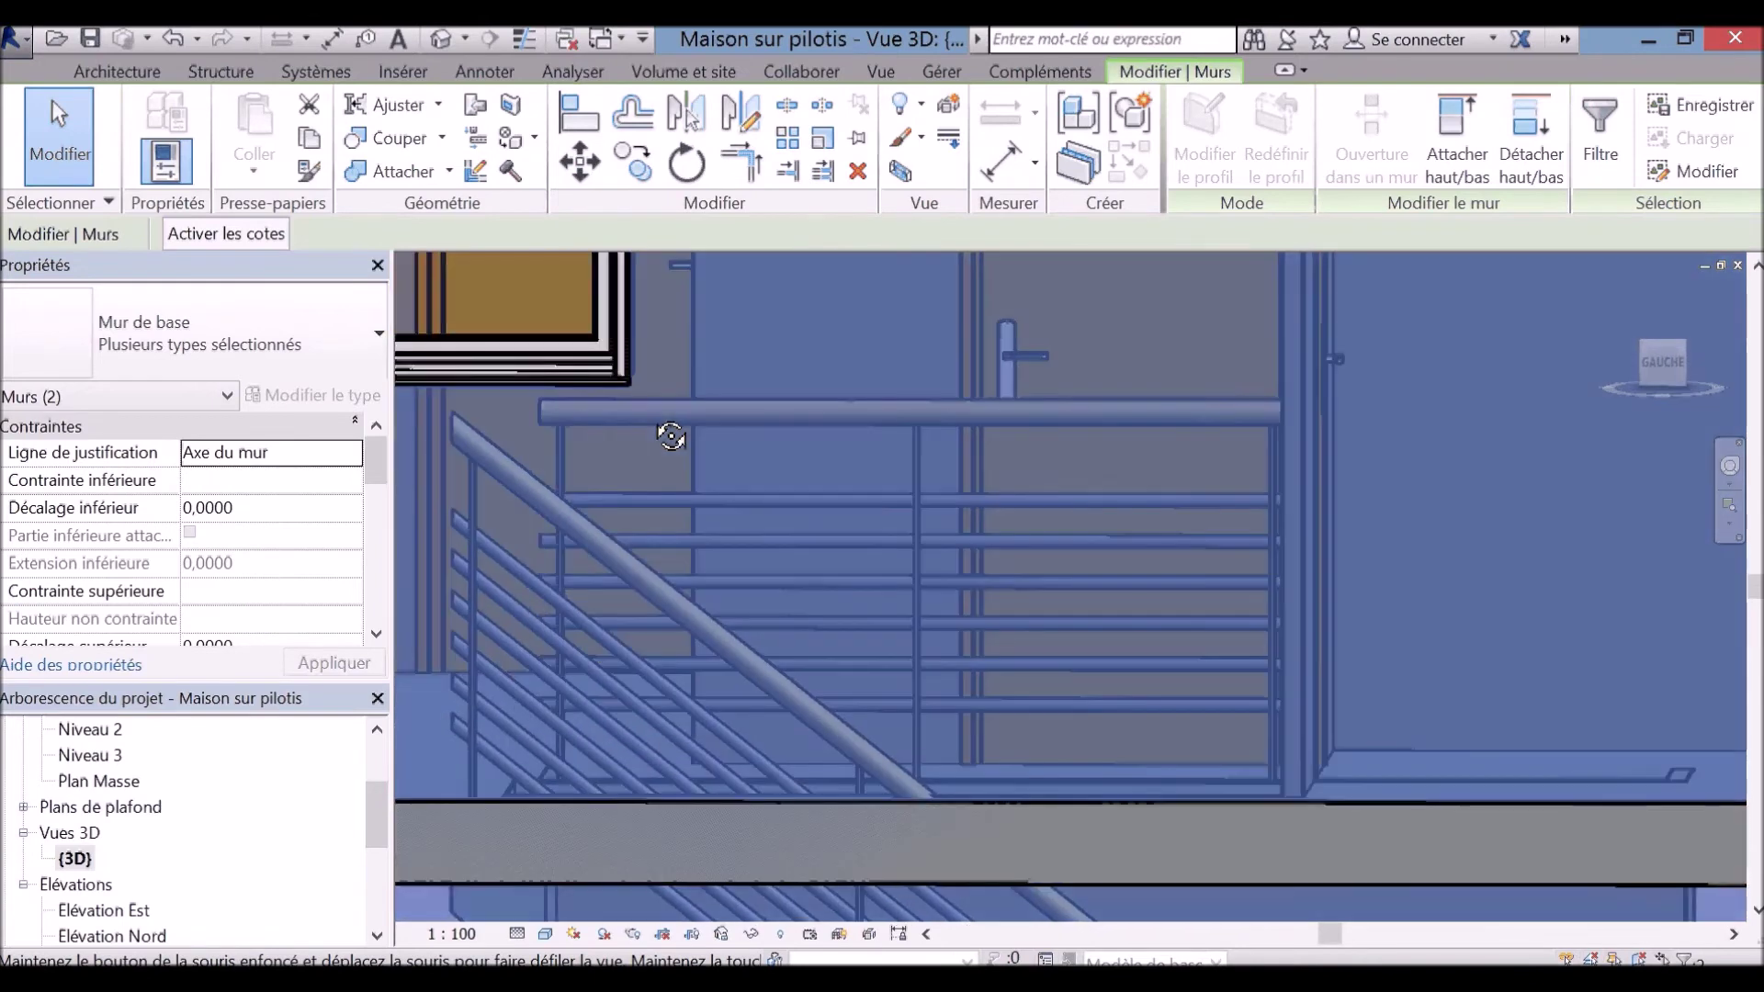
key(Escape)
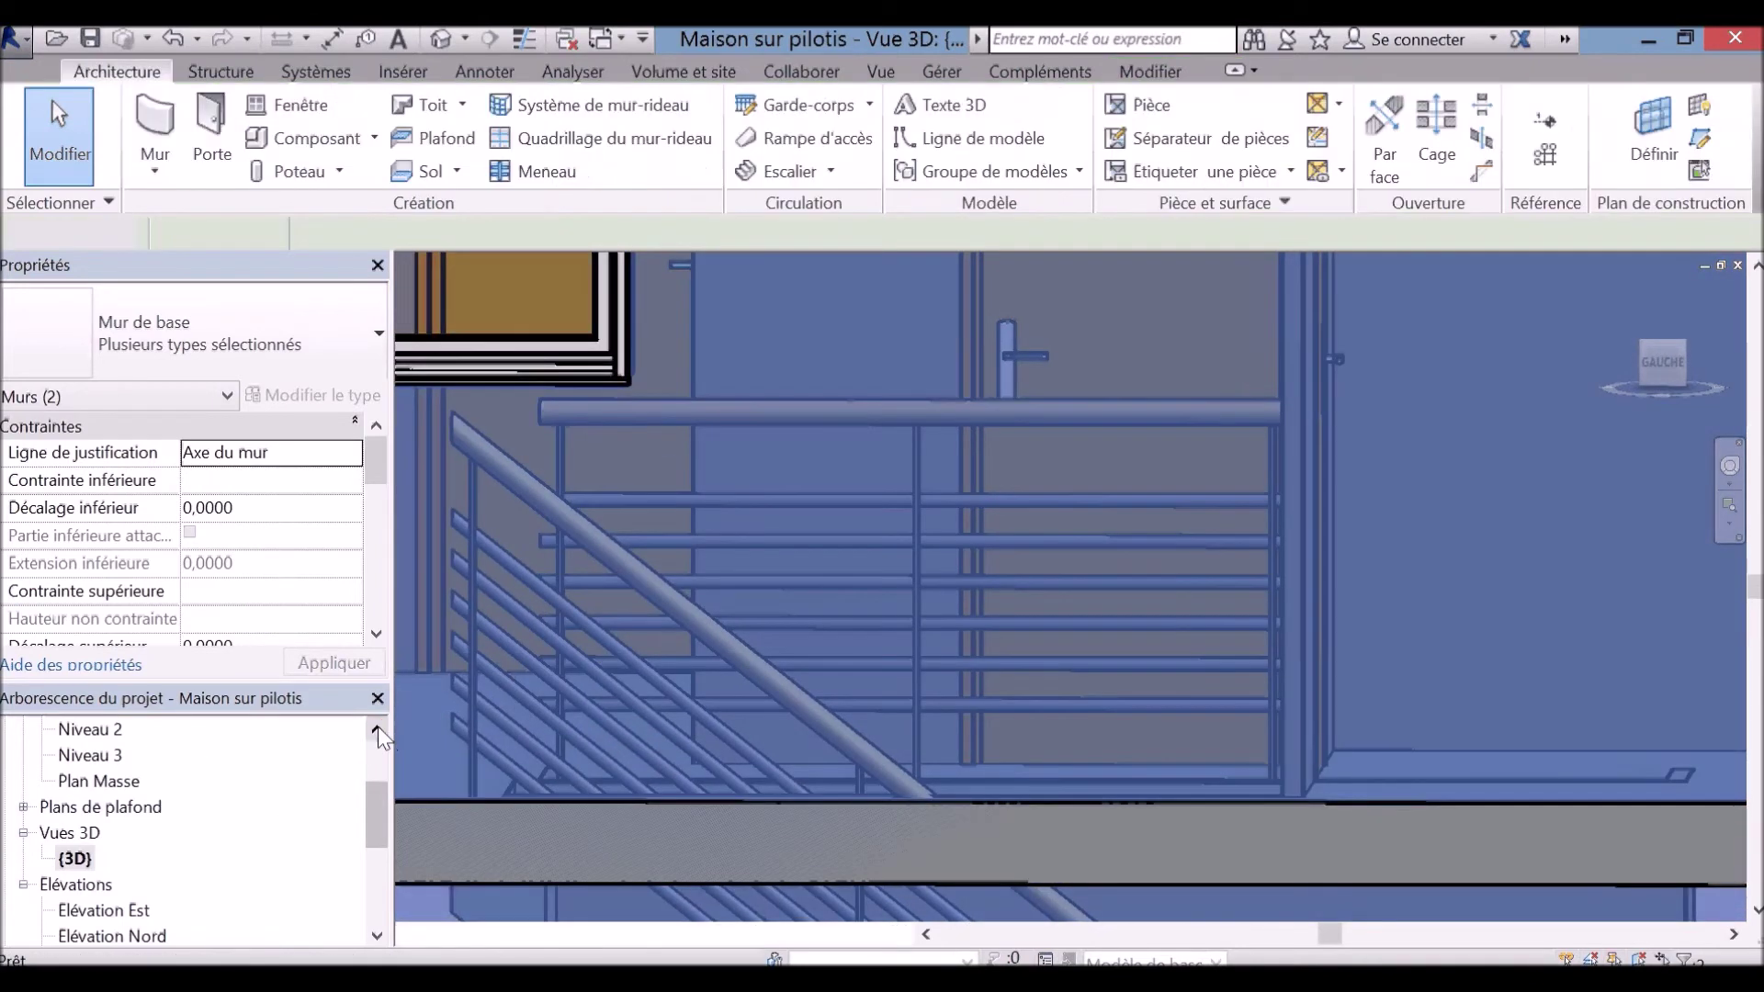
scroll(378, 726, up, 1)
double_click(110, 809)
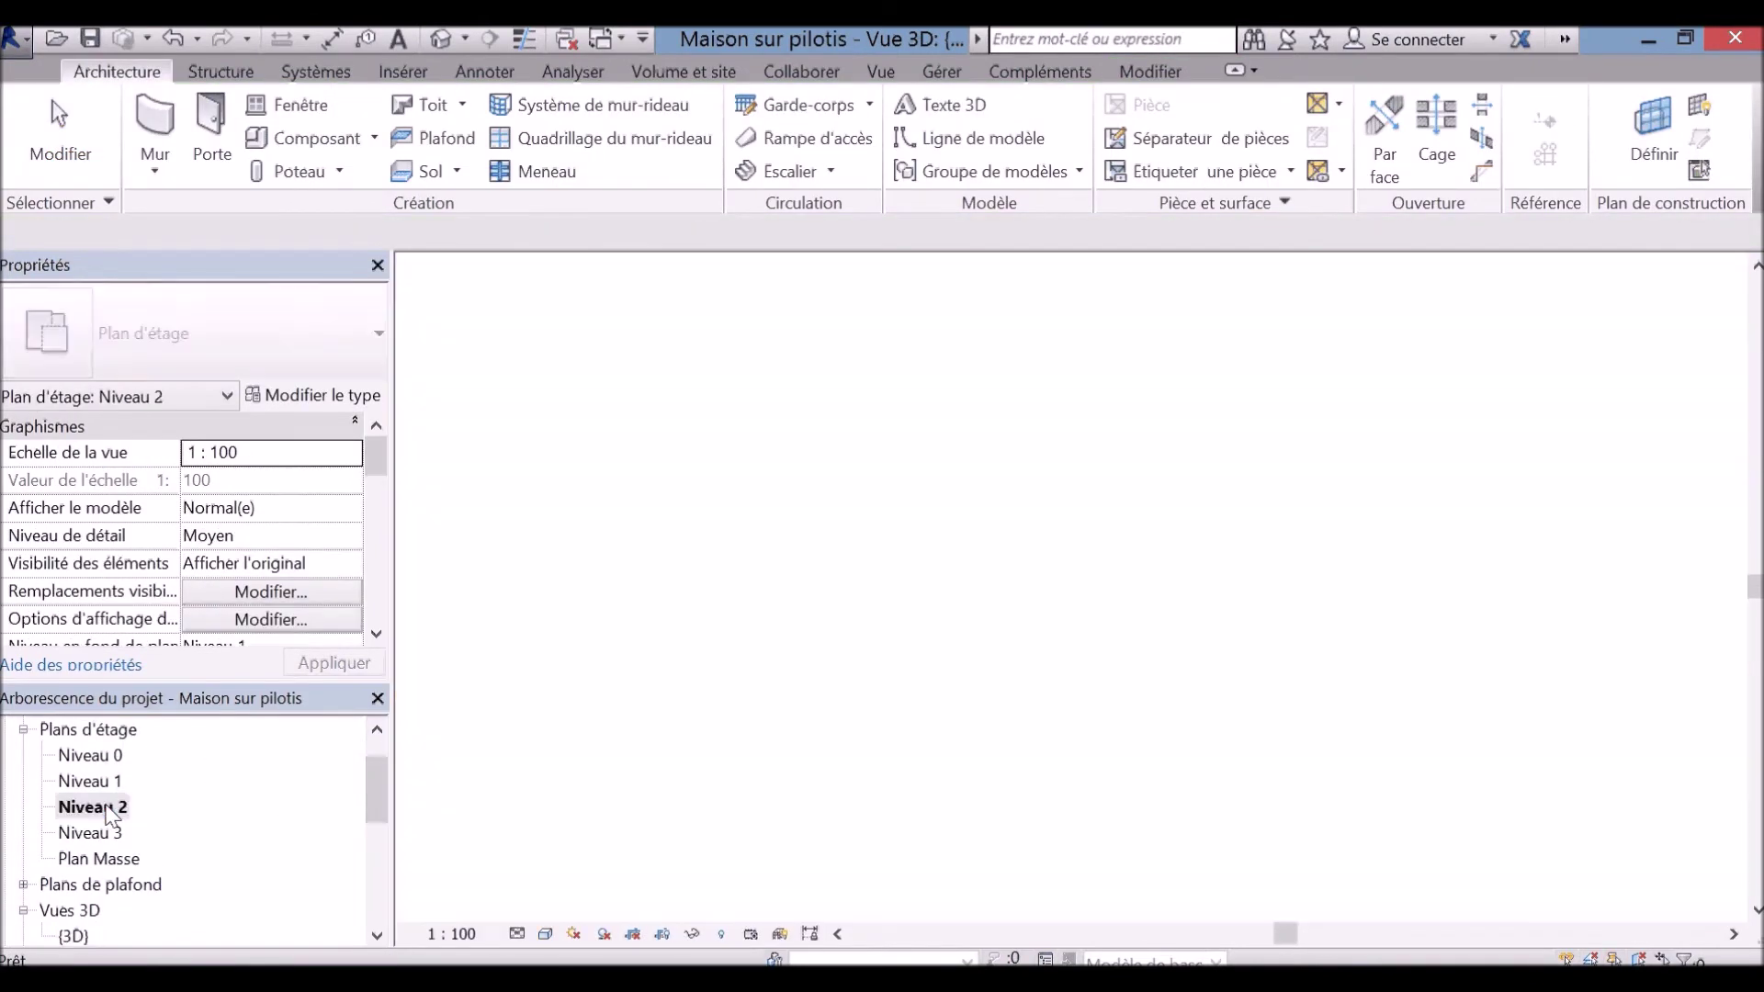
Step: Edit the stair railing's path, stretching its line vertically from 1.84 to 1.90 m, and finish
click(855, 551)
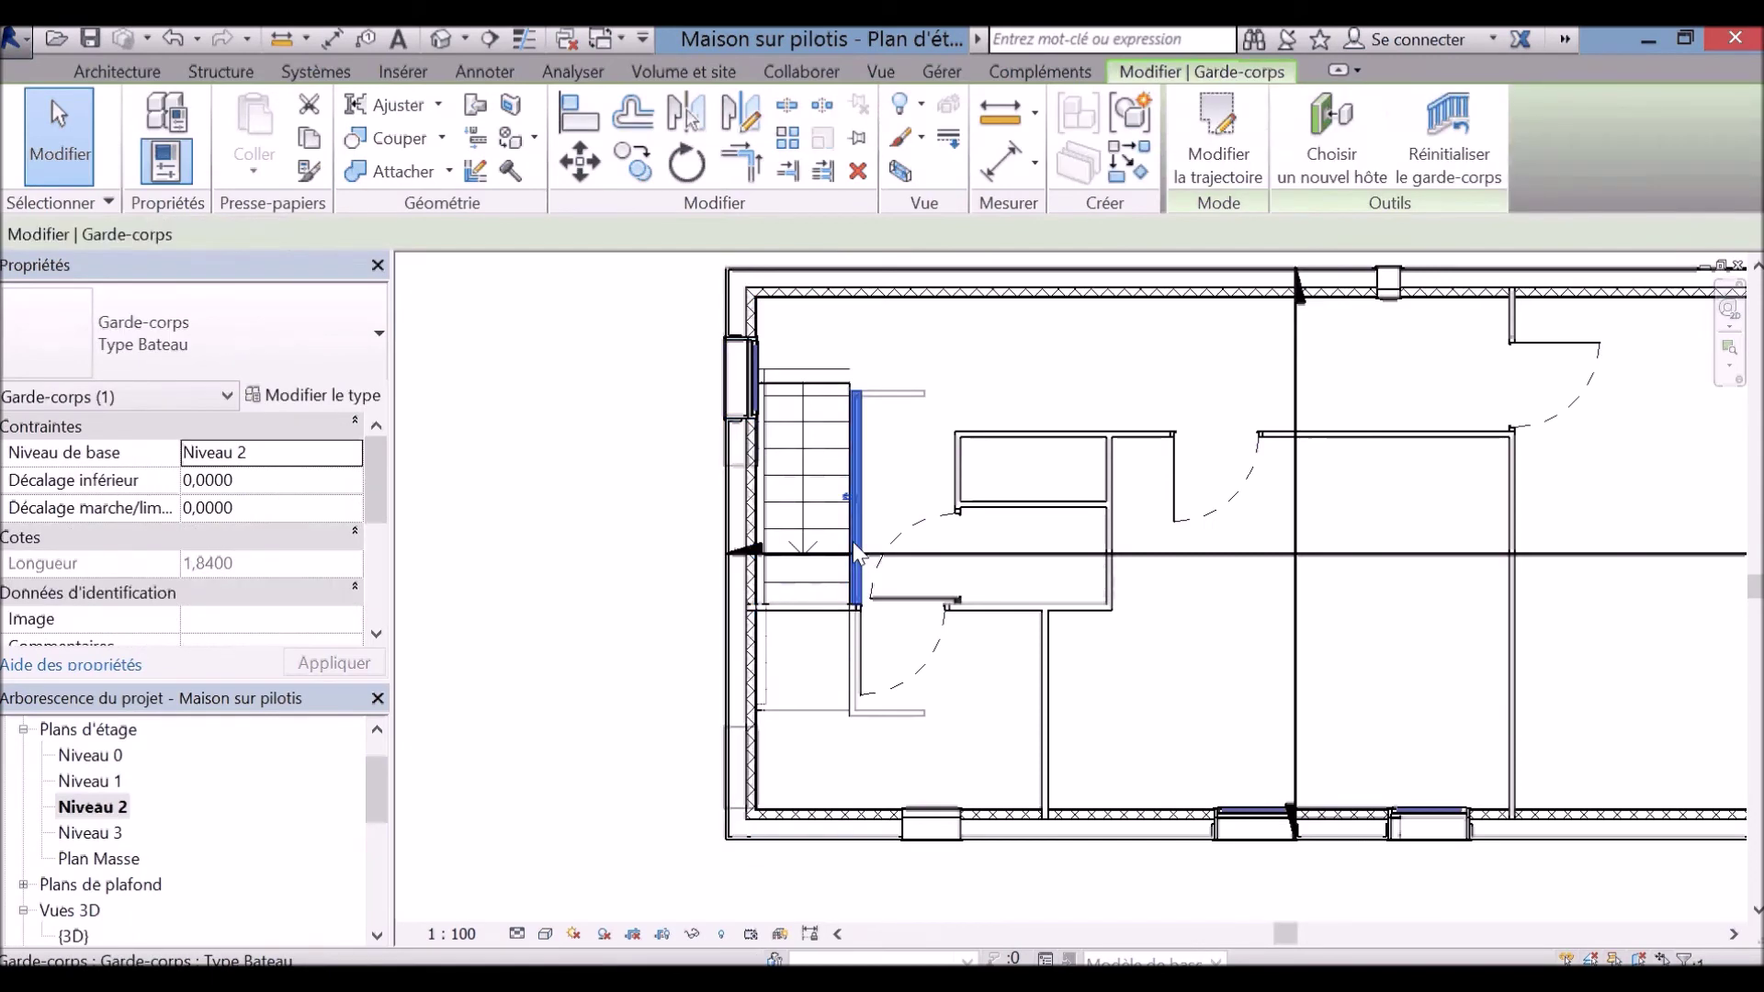
click(1231, 169)
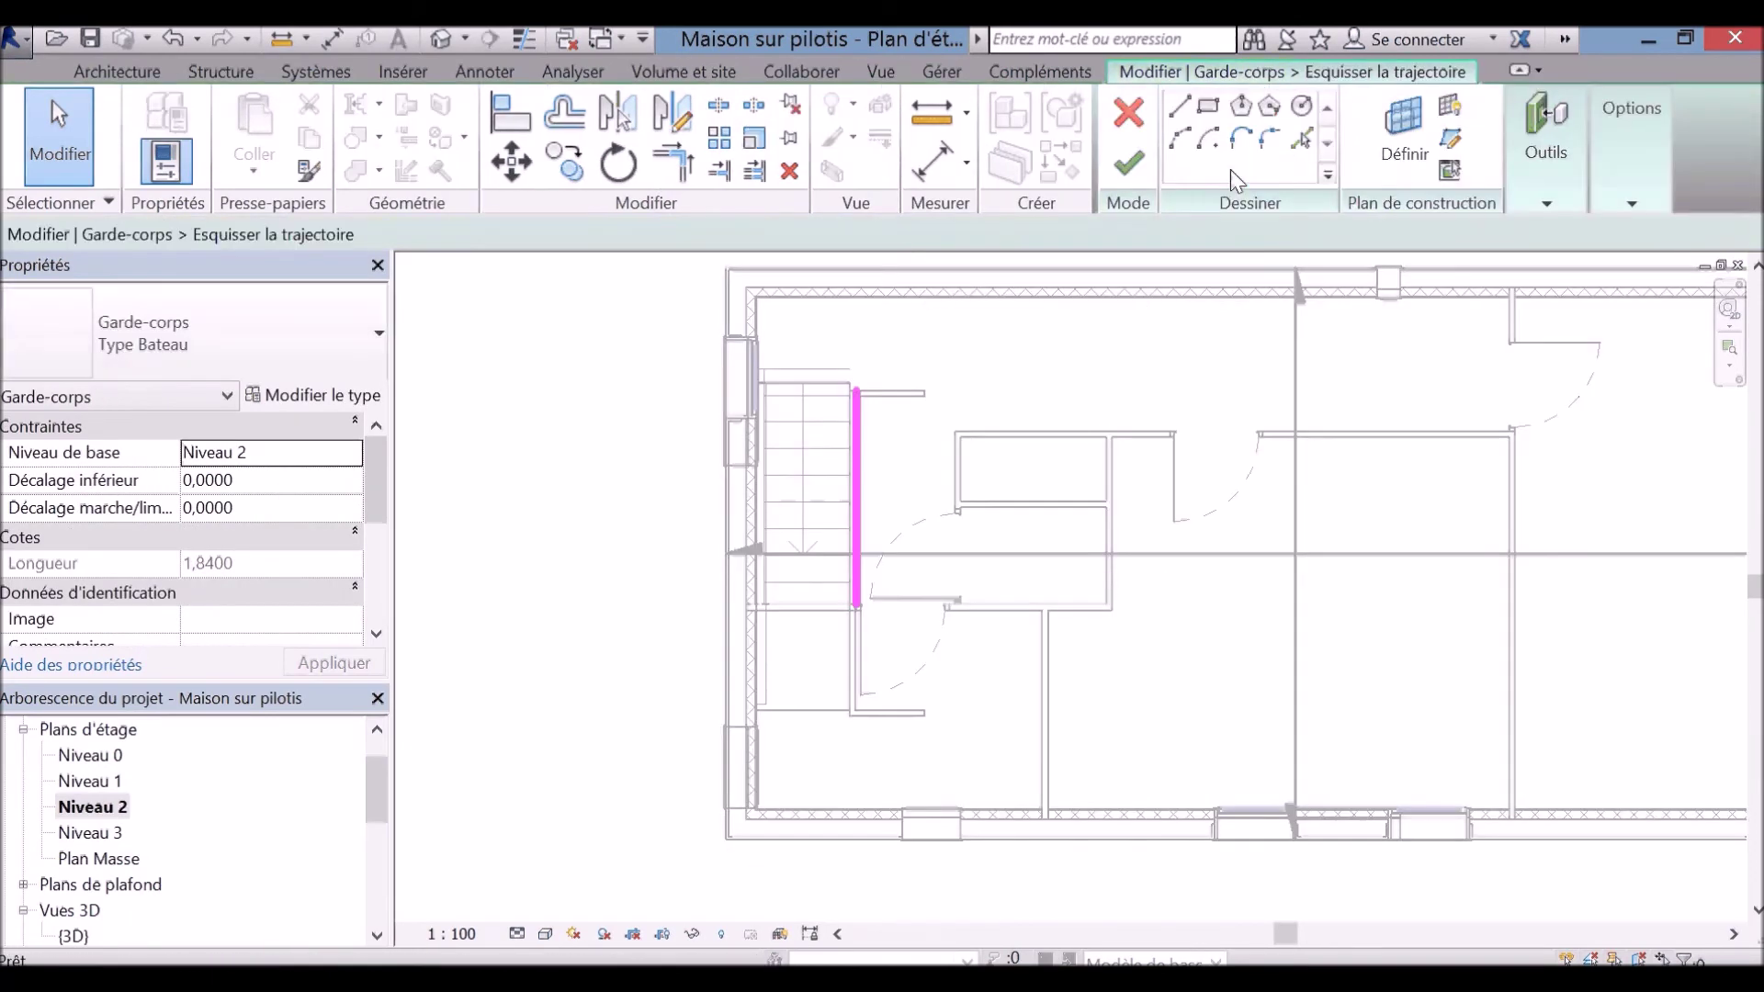
scroll(858, 389, up, 3)
scroll(858, 389, up, 1)
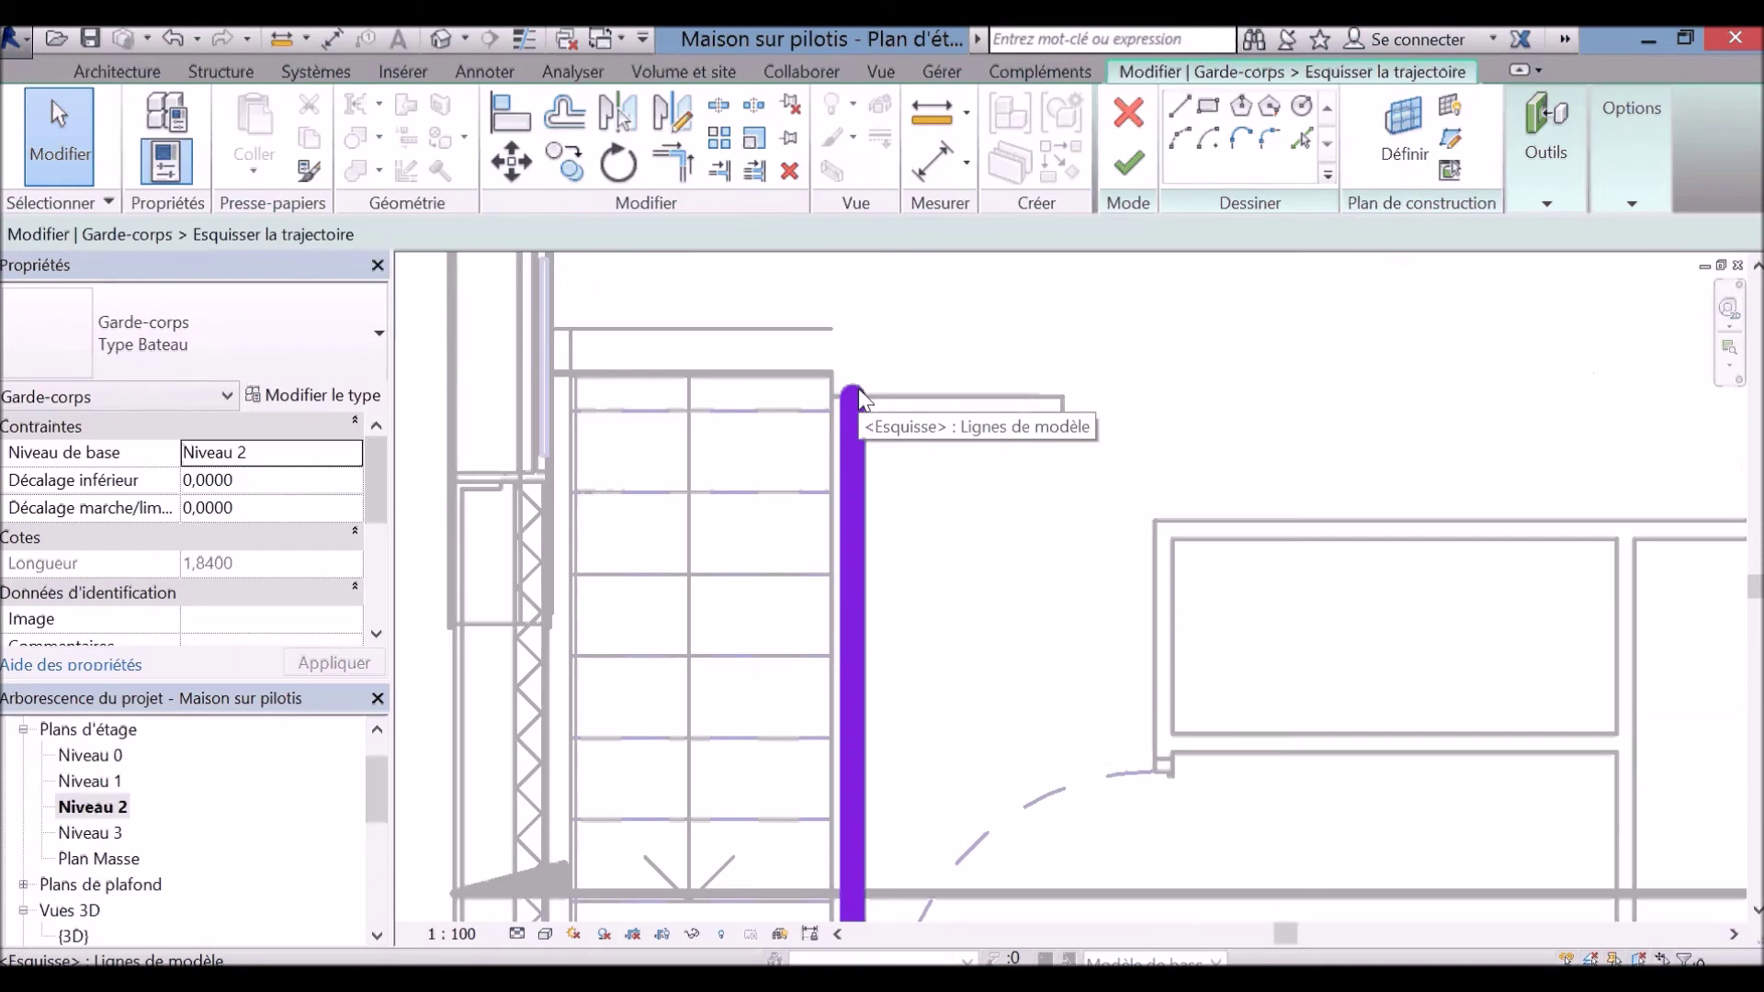
click(854, 389)
drag(854, 390, 852, 375)
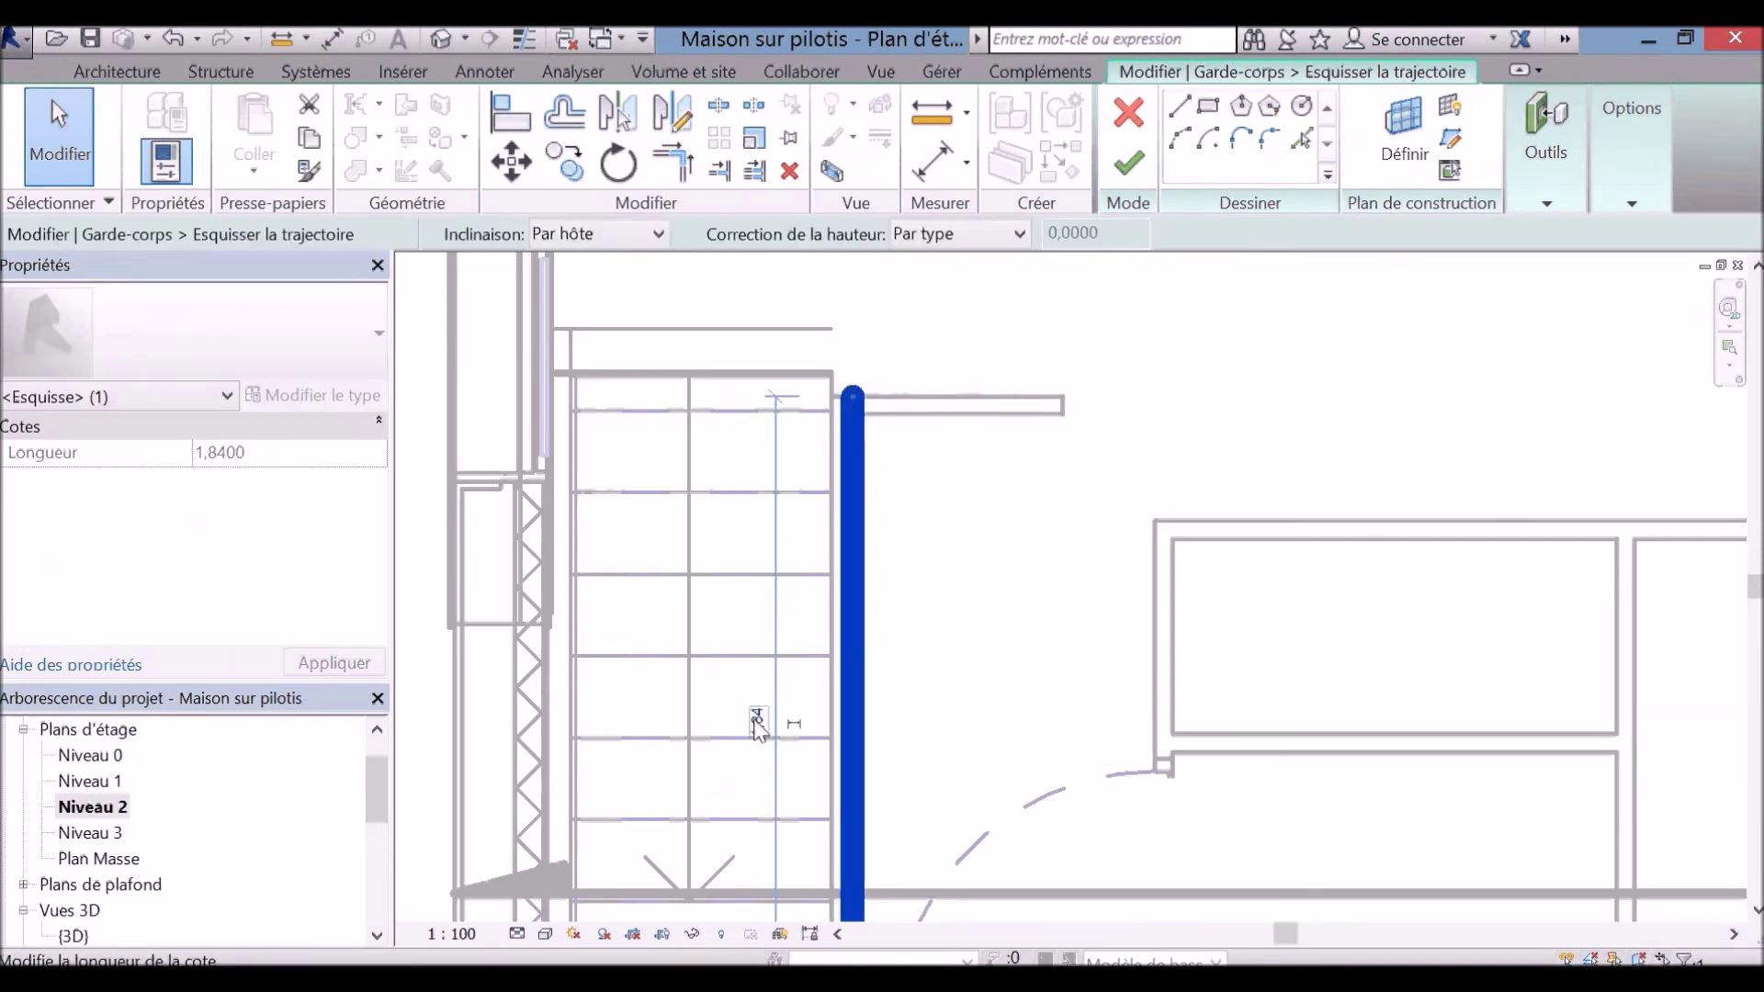
drag(851, 386, 850, 374)
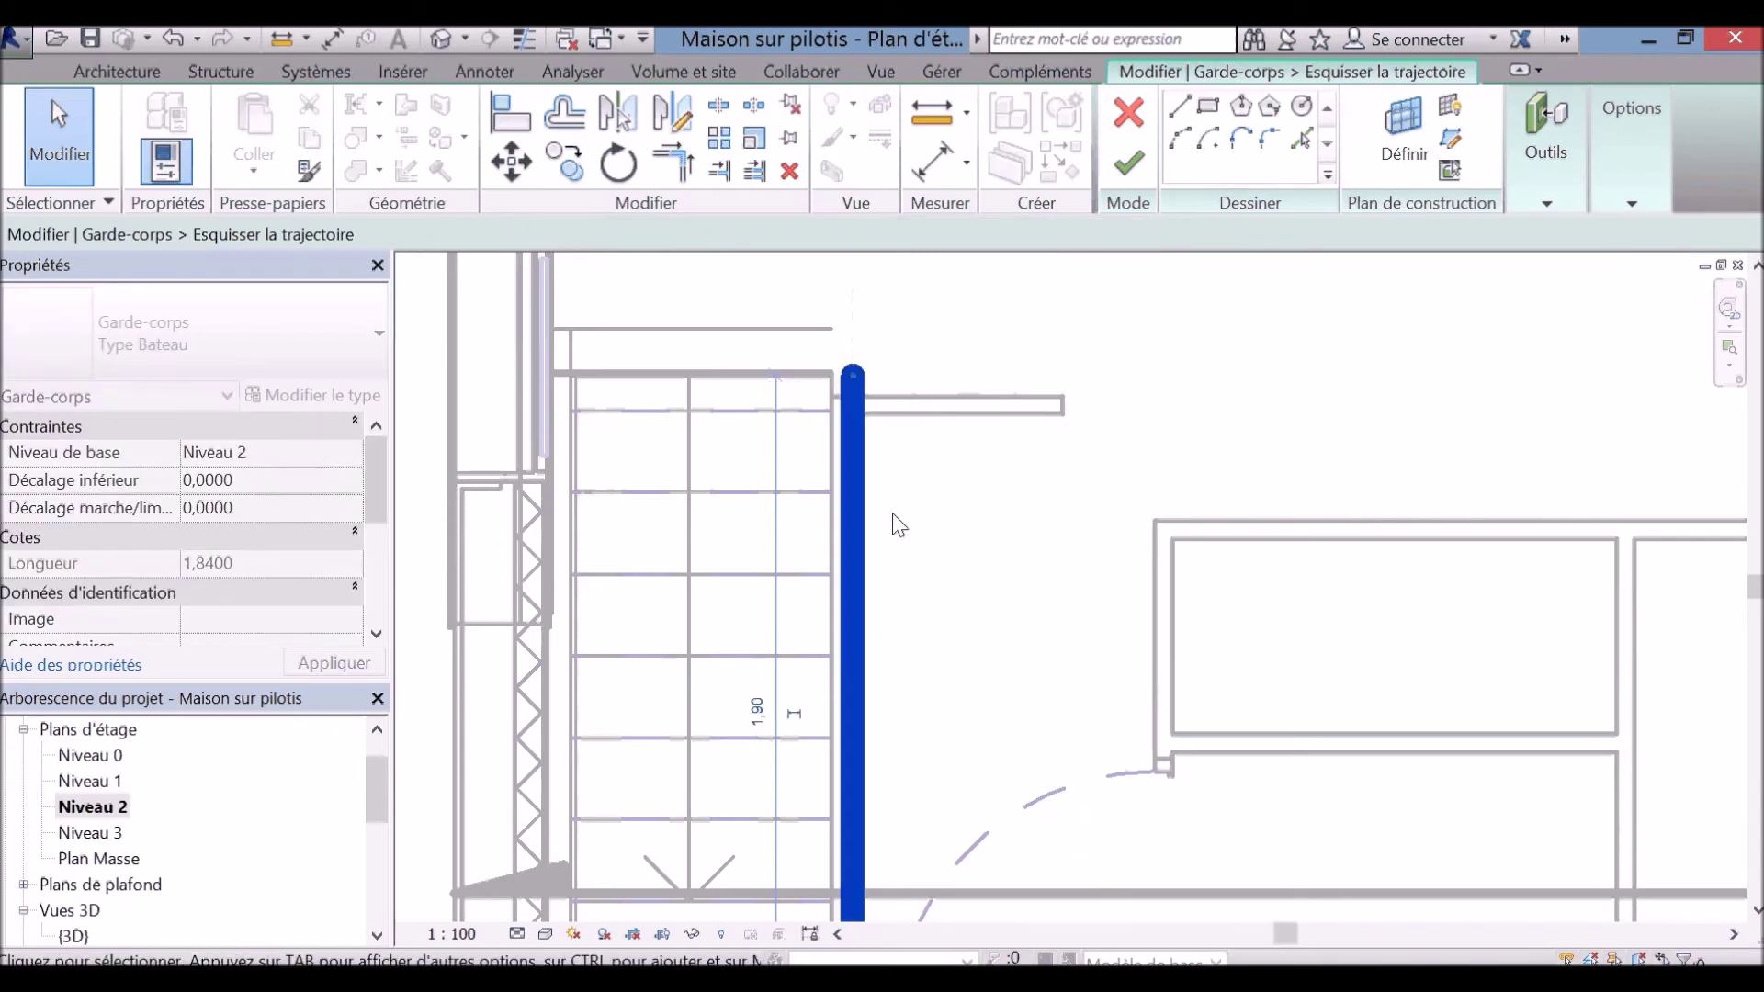
click(1129, 162)
click(976, 540)
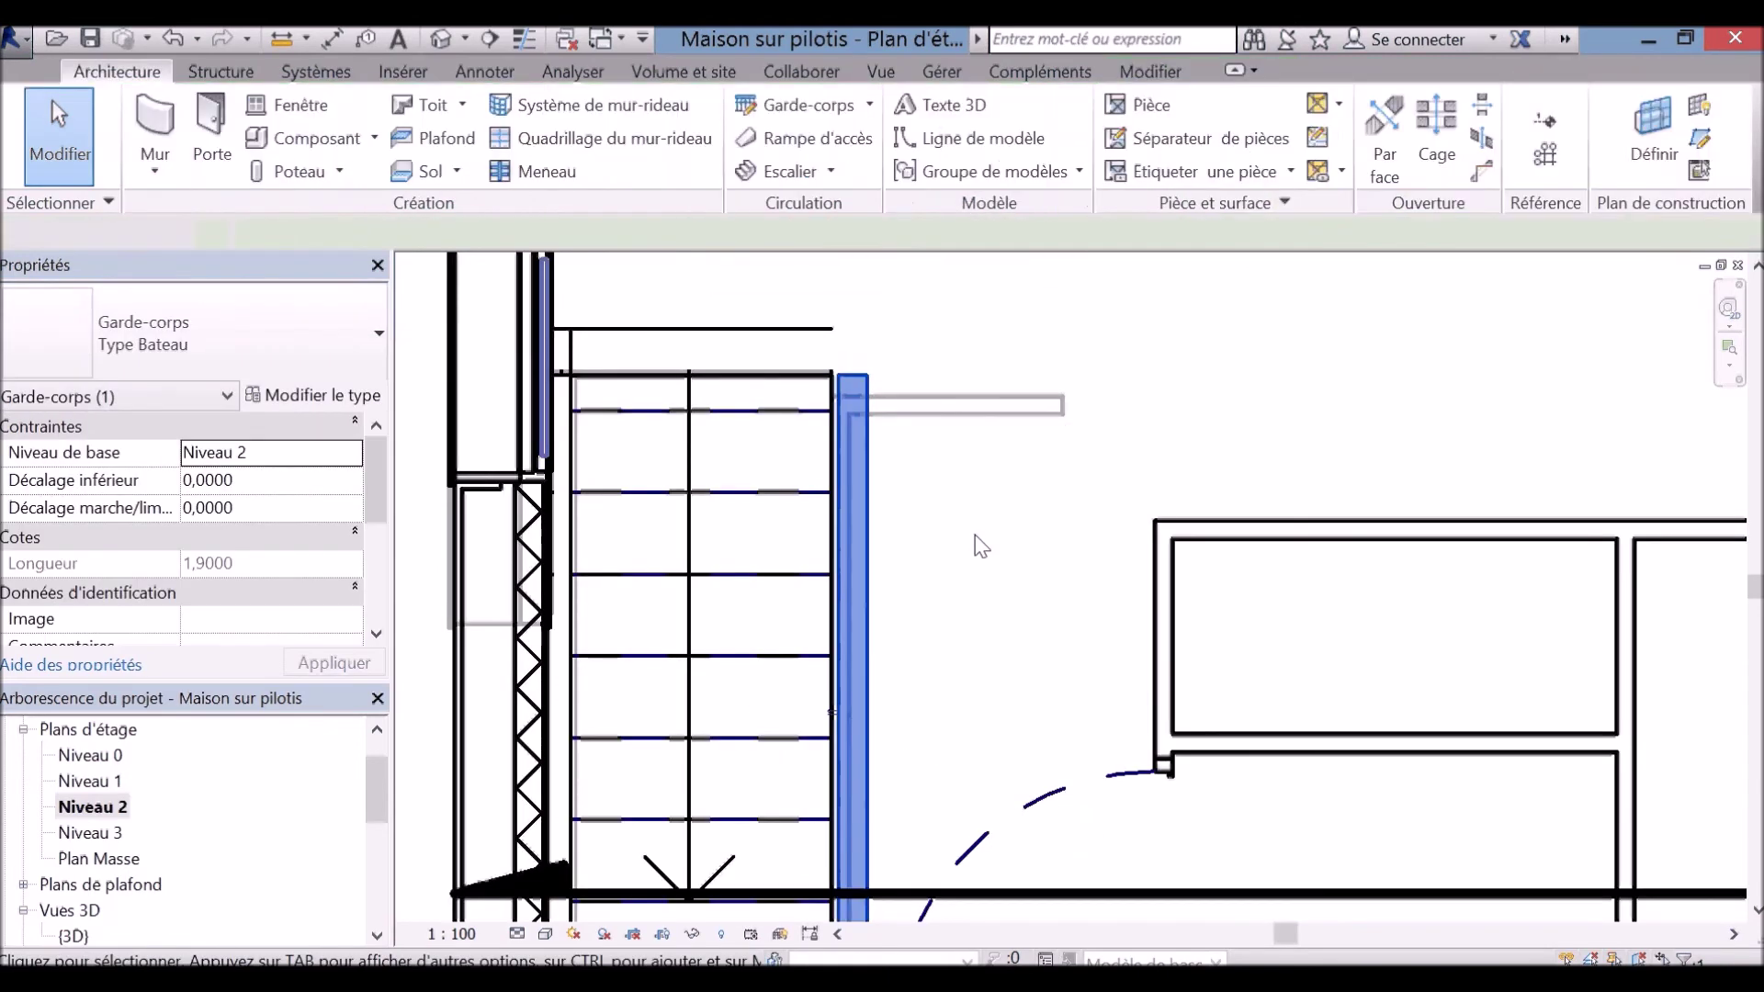
Step: Zoom out on the Niveau 2 plan and open the house's {3D} view
scroll(981, 545, down, 1)
scroll(976, 540, down, 1)
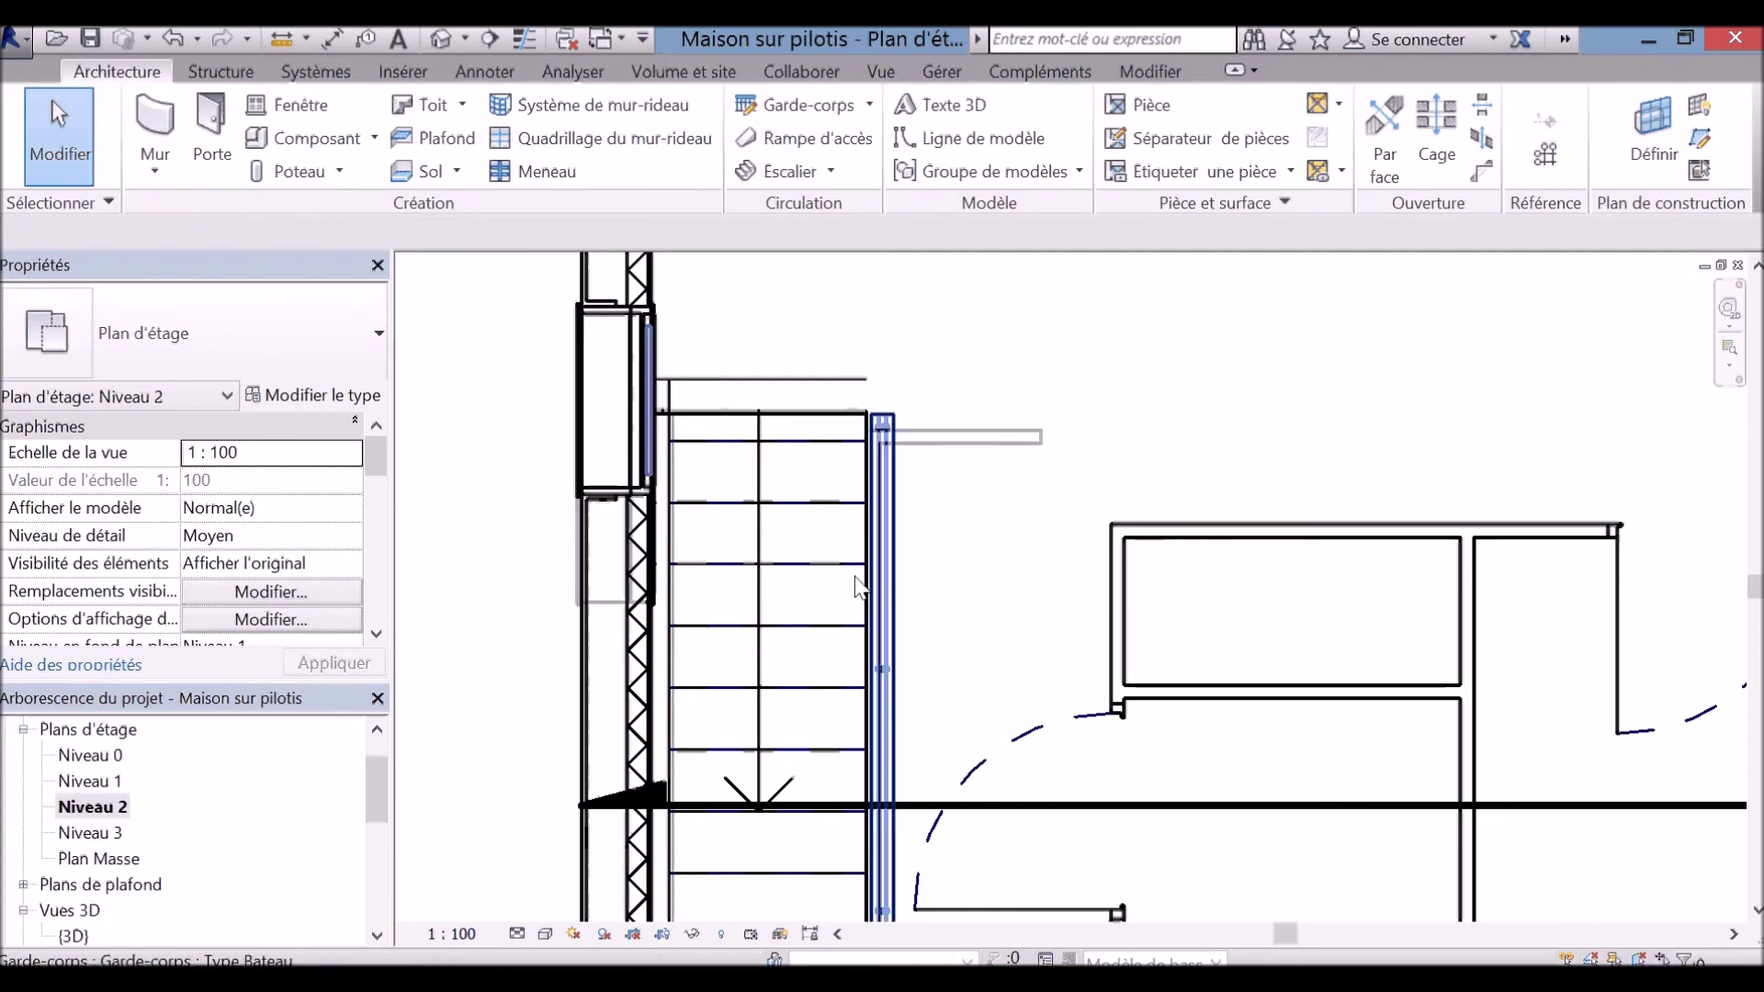
scroll(524, 648, down, 1)
scroll(524, 647, down, 1)
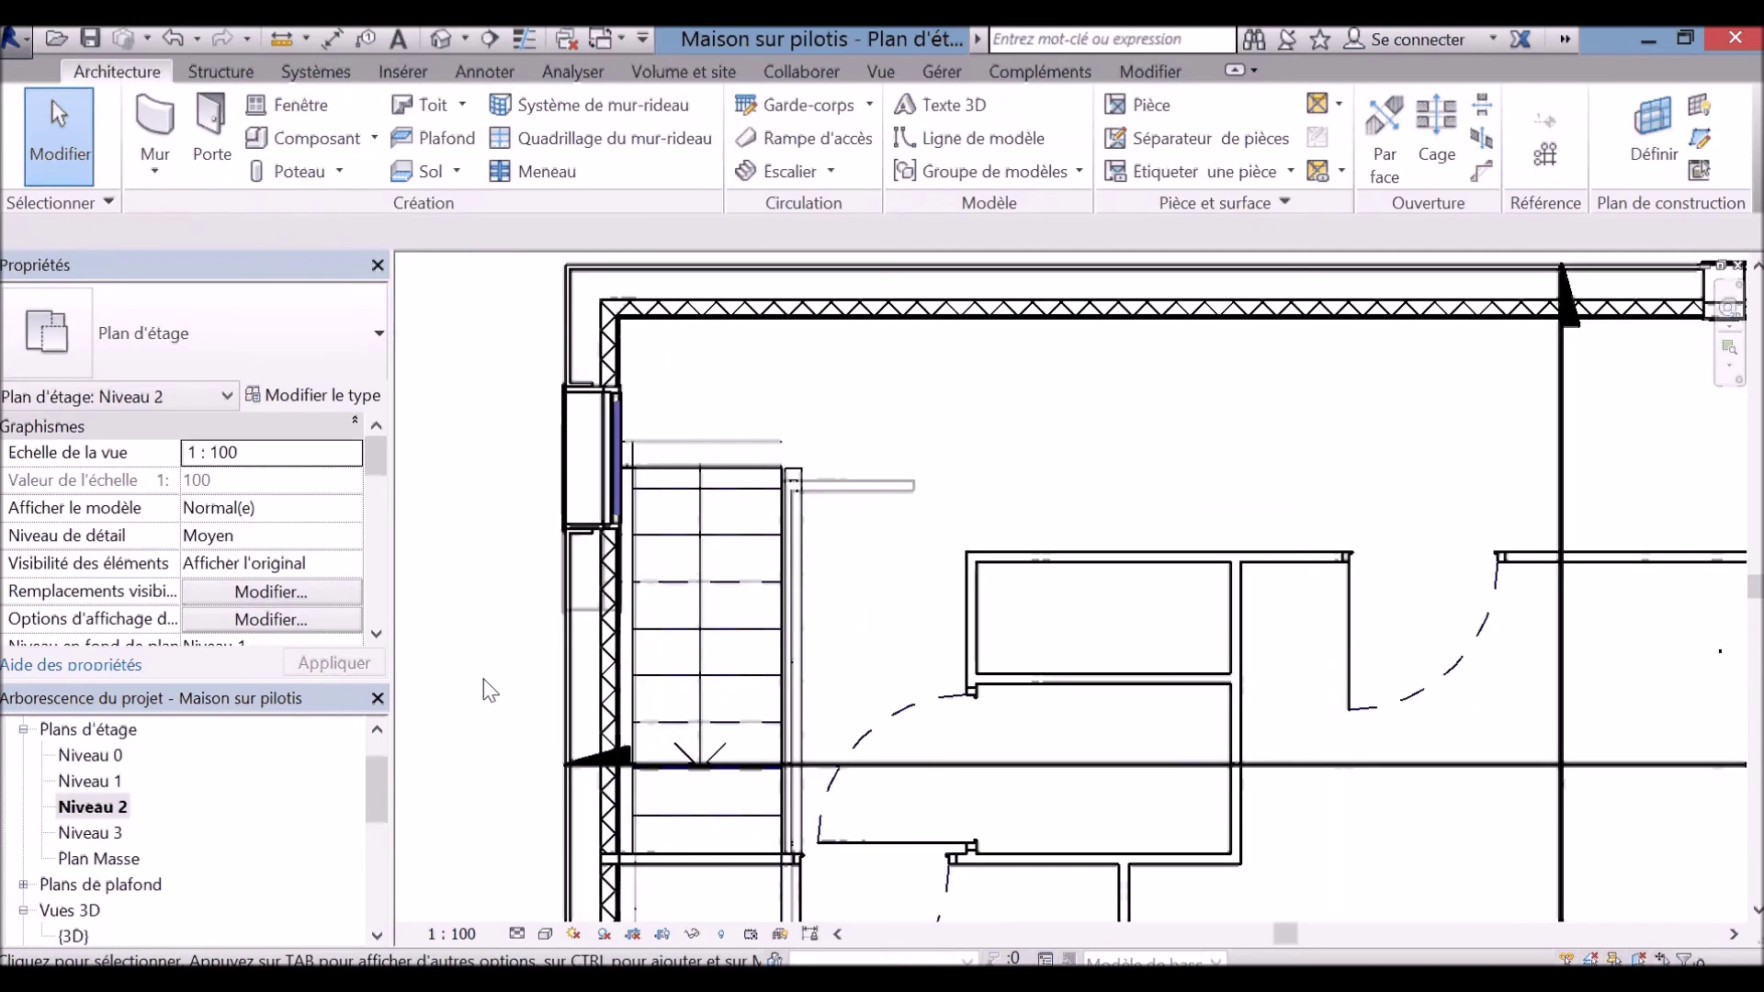
click(377, 935)
double_click(74, 807)
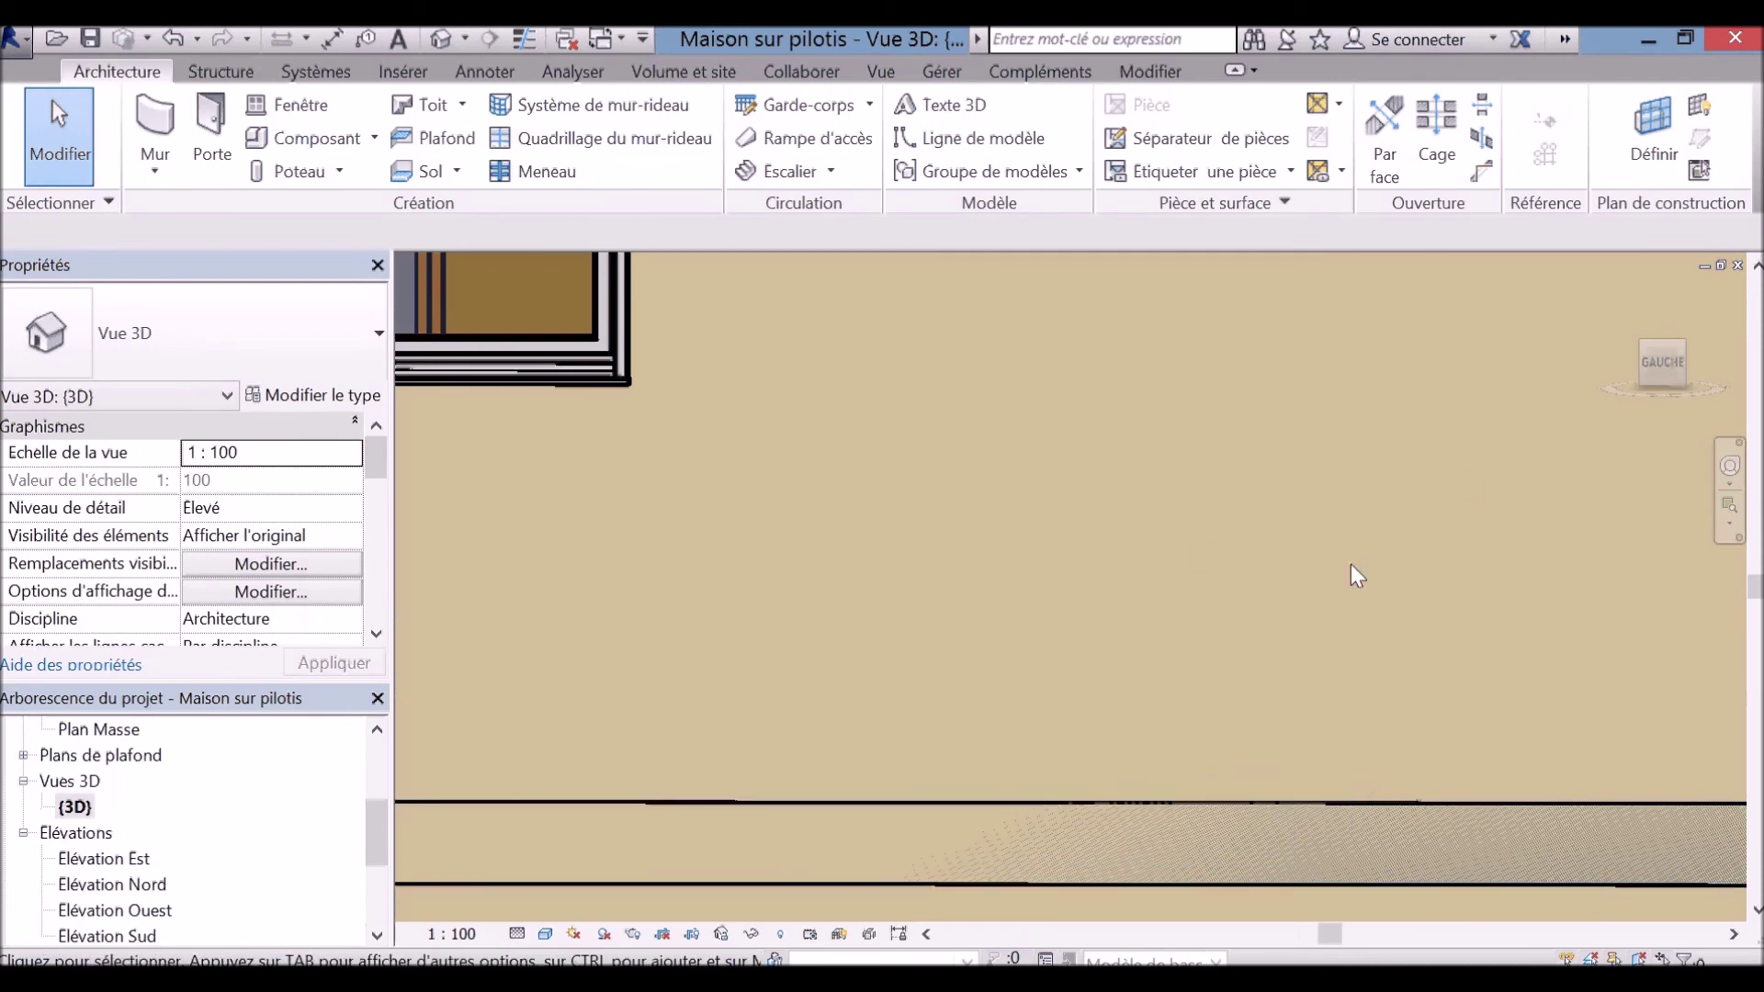
Step: Select the front wall to see through it and orbit around the lengthened level 2 railing
scroll(648, 404, down, 1)
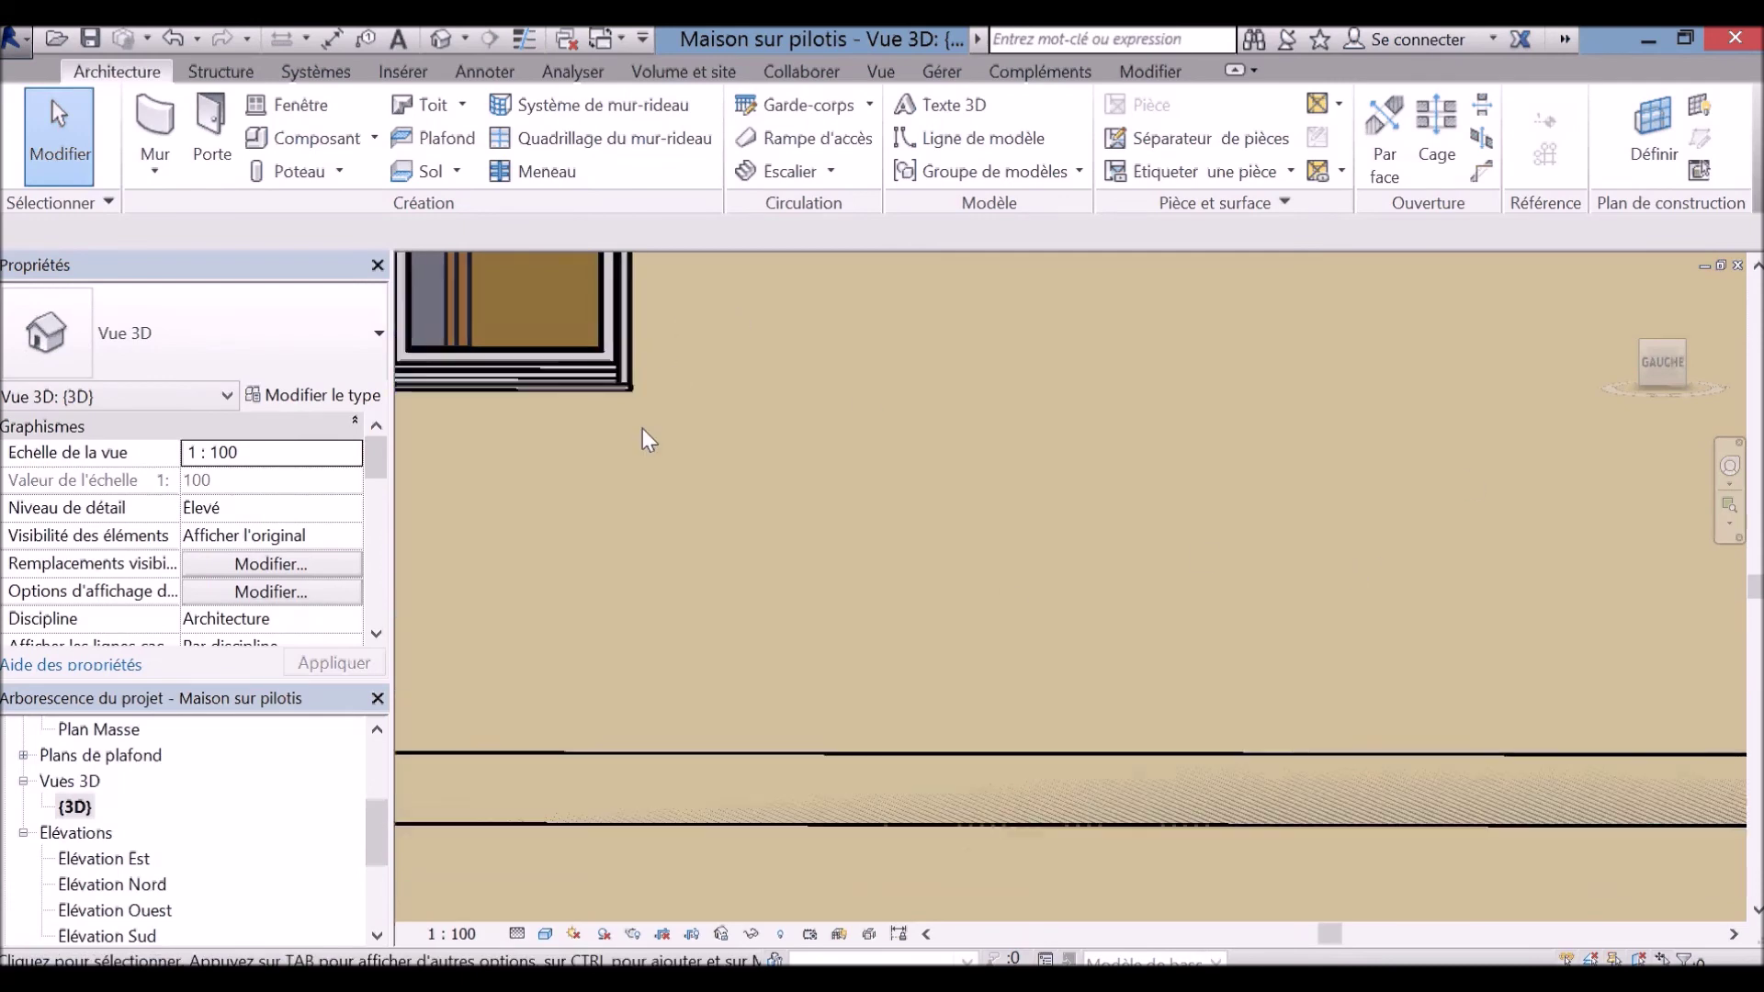
scroll(642, 428, down, 2)
click(1360, 460)
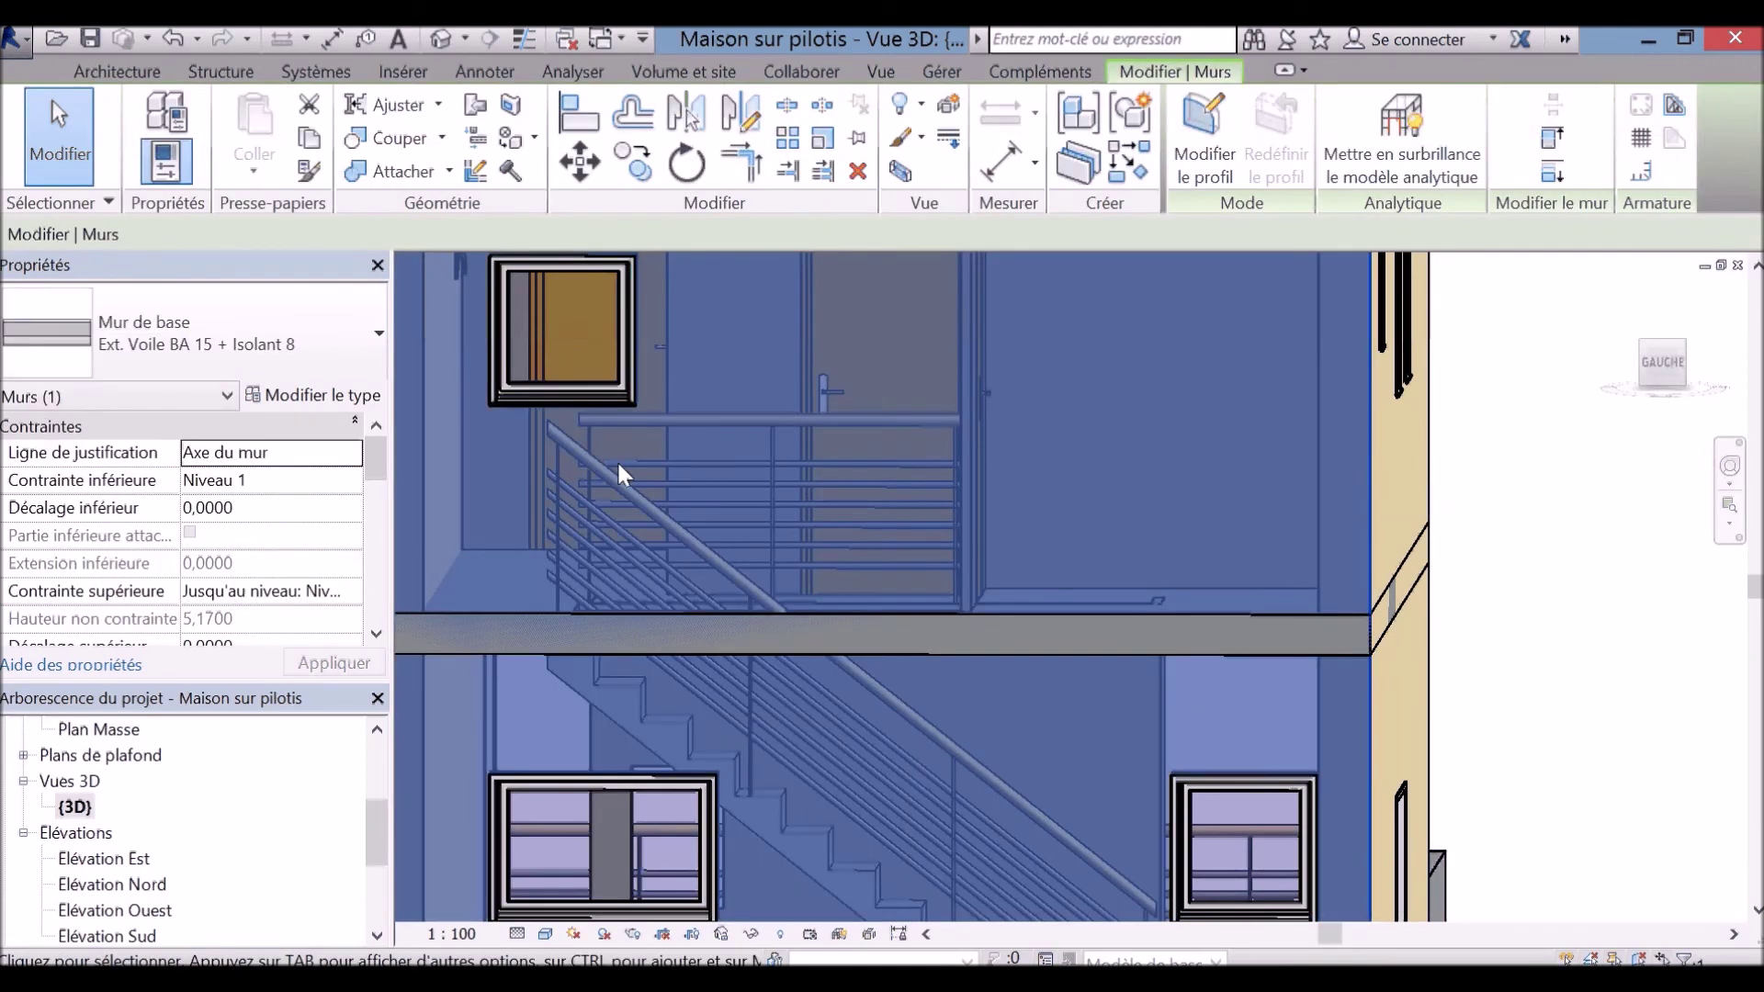
shift+middle_drag(617, 461, 687, 545)
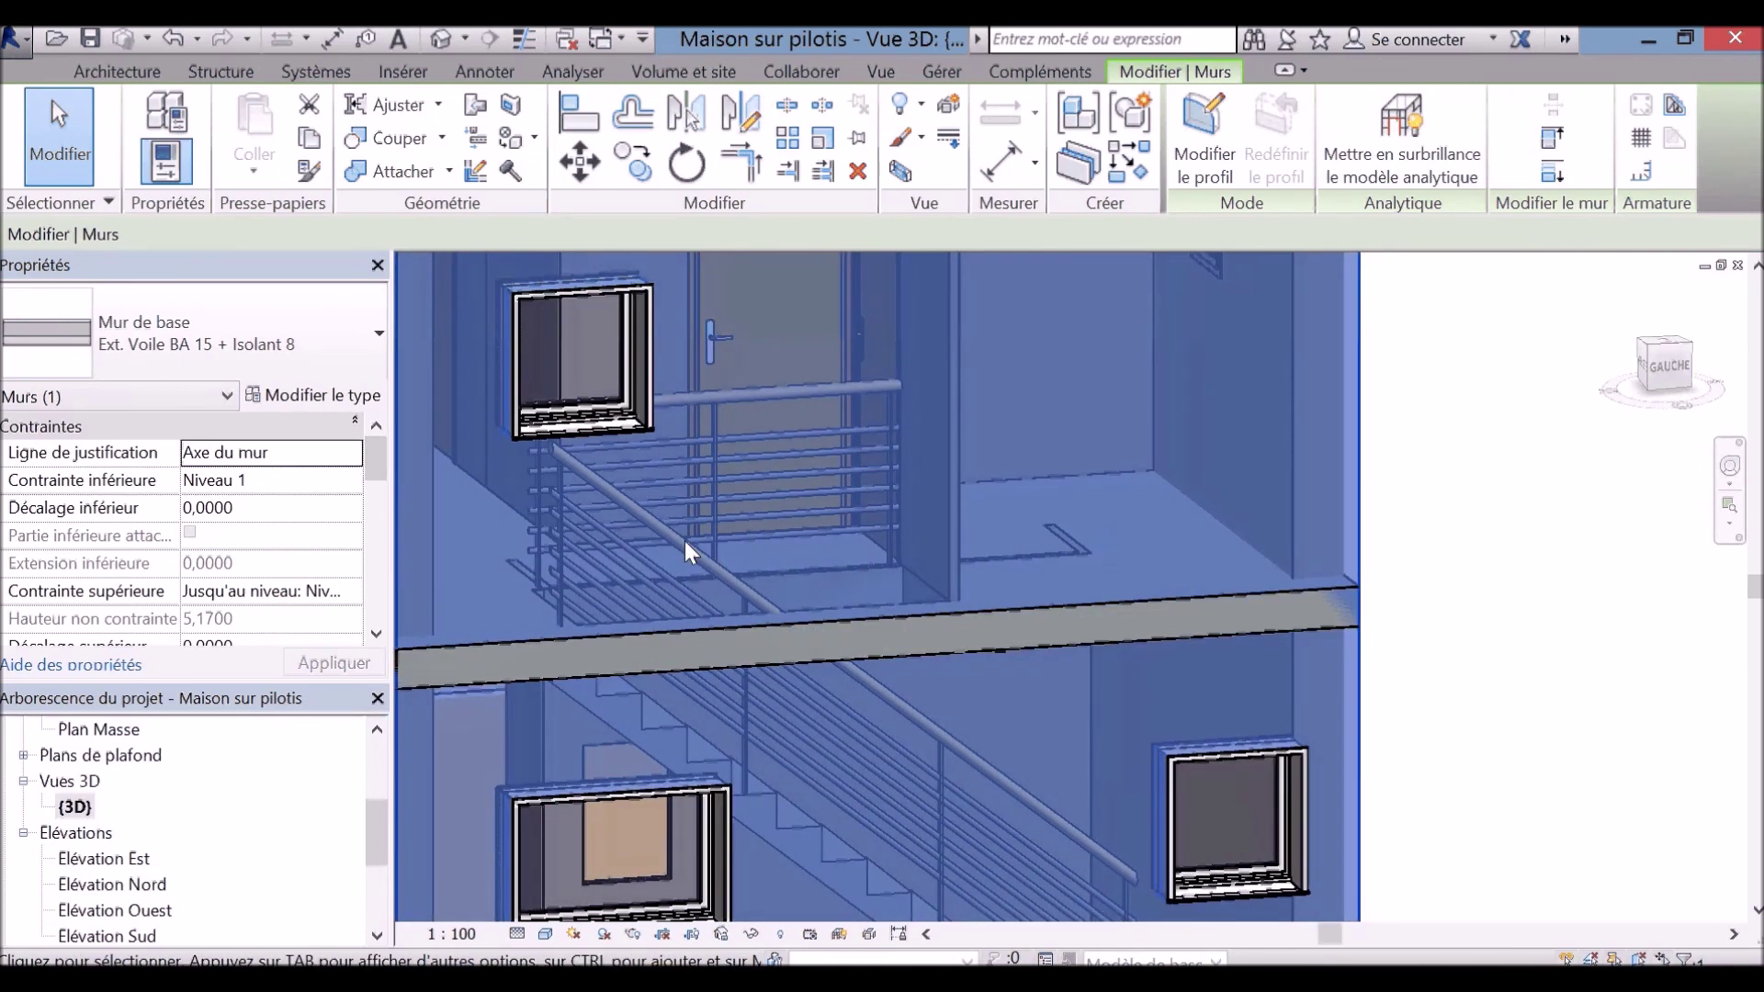
scroll(685, 542, down, 2)
scroll(685, 542, down, 2)
scroll(685, 542, down, 1)
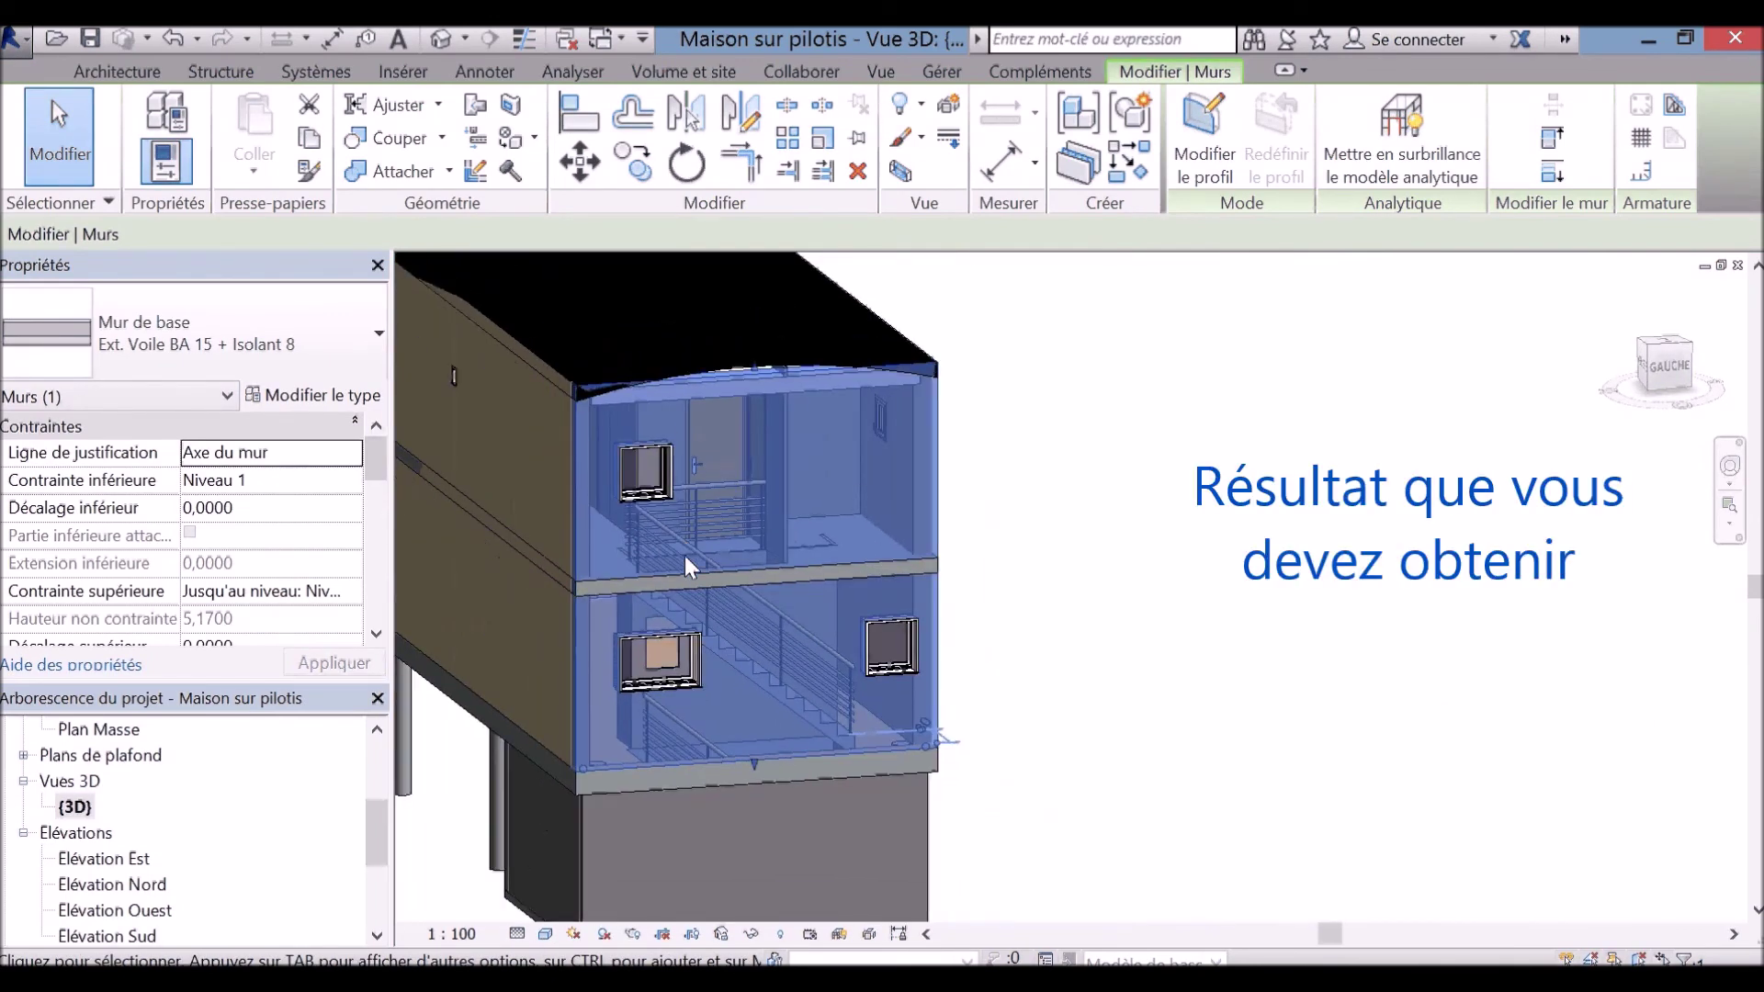
Step: Add the lower end wall to the selection, then orbit and zoom to inspect the stairs and railings on all three levels
ctrl+click(910, 854)
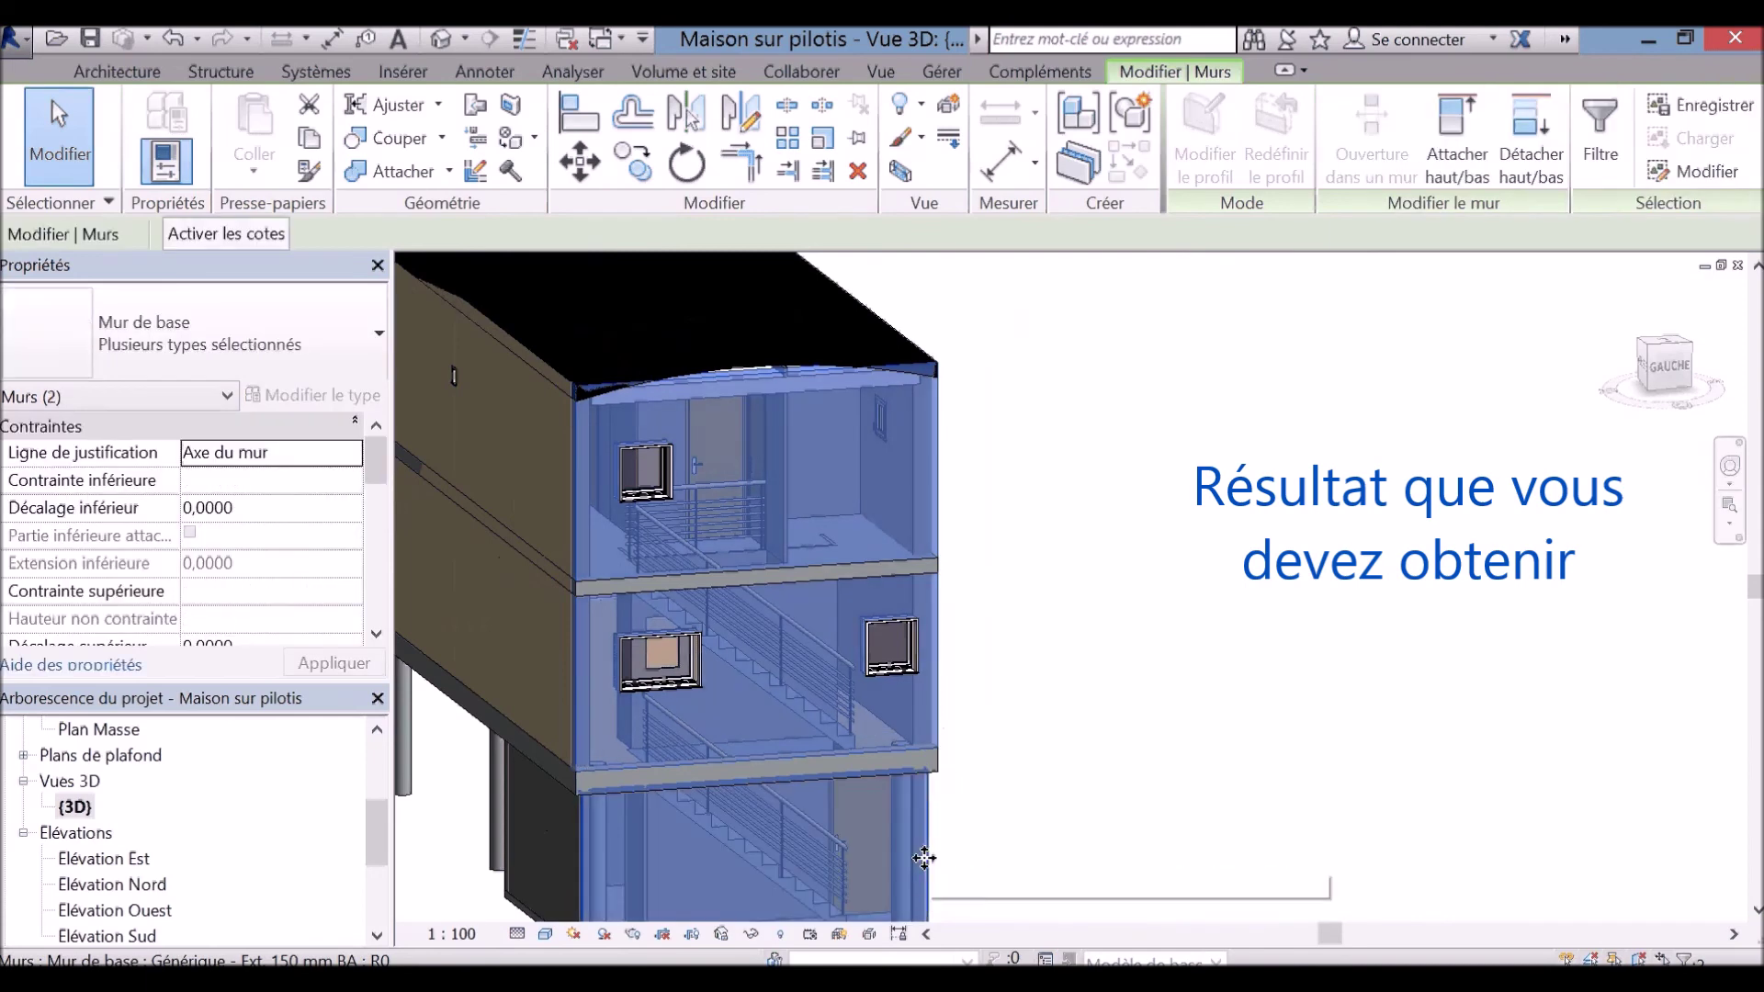
shift+middle_drag(937, 855, 1066, 721)
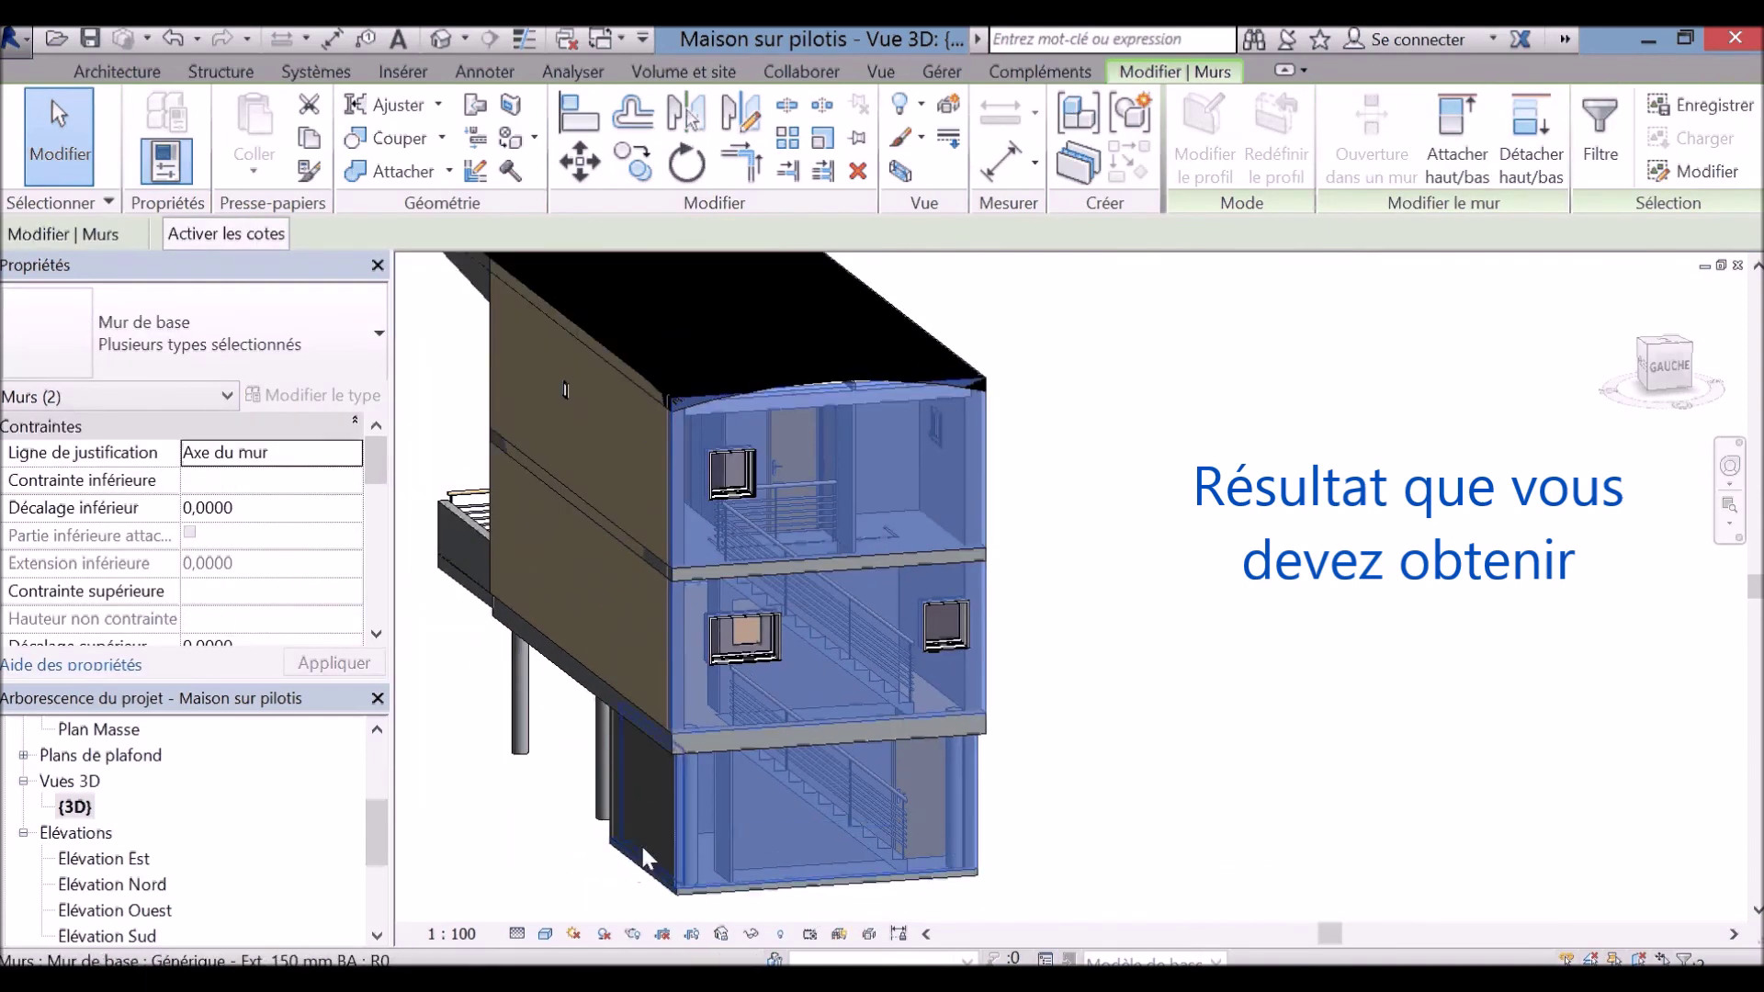
scroll(642, 846, up, 1)
scroll(648, 924, up, 1)
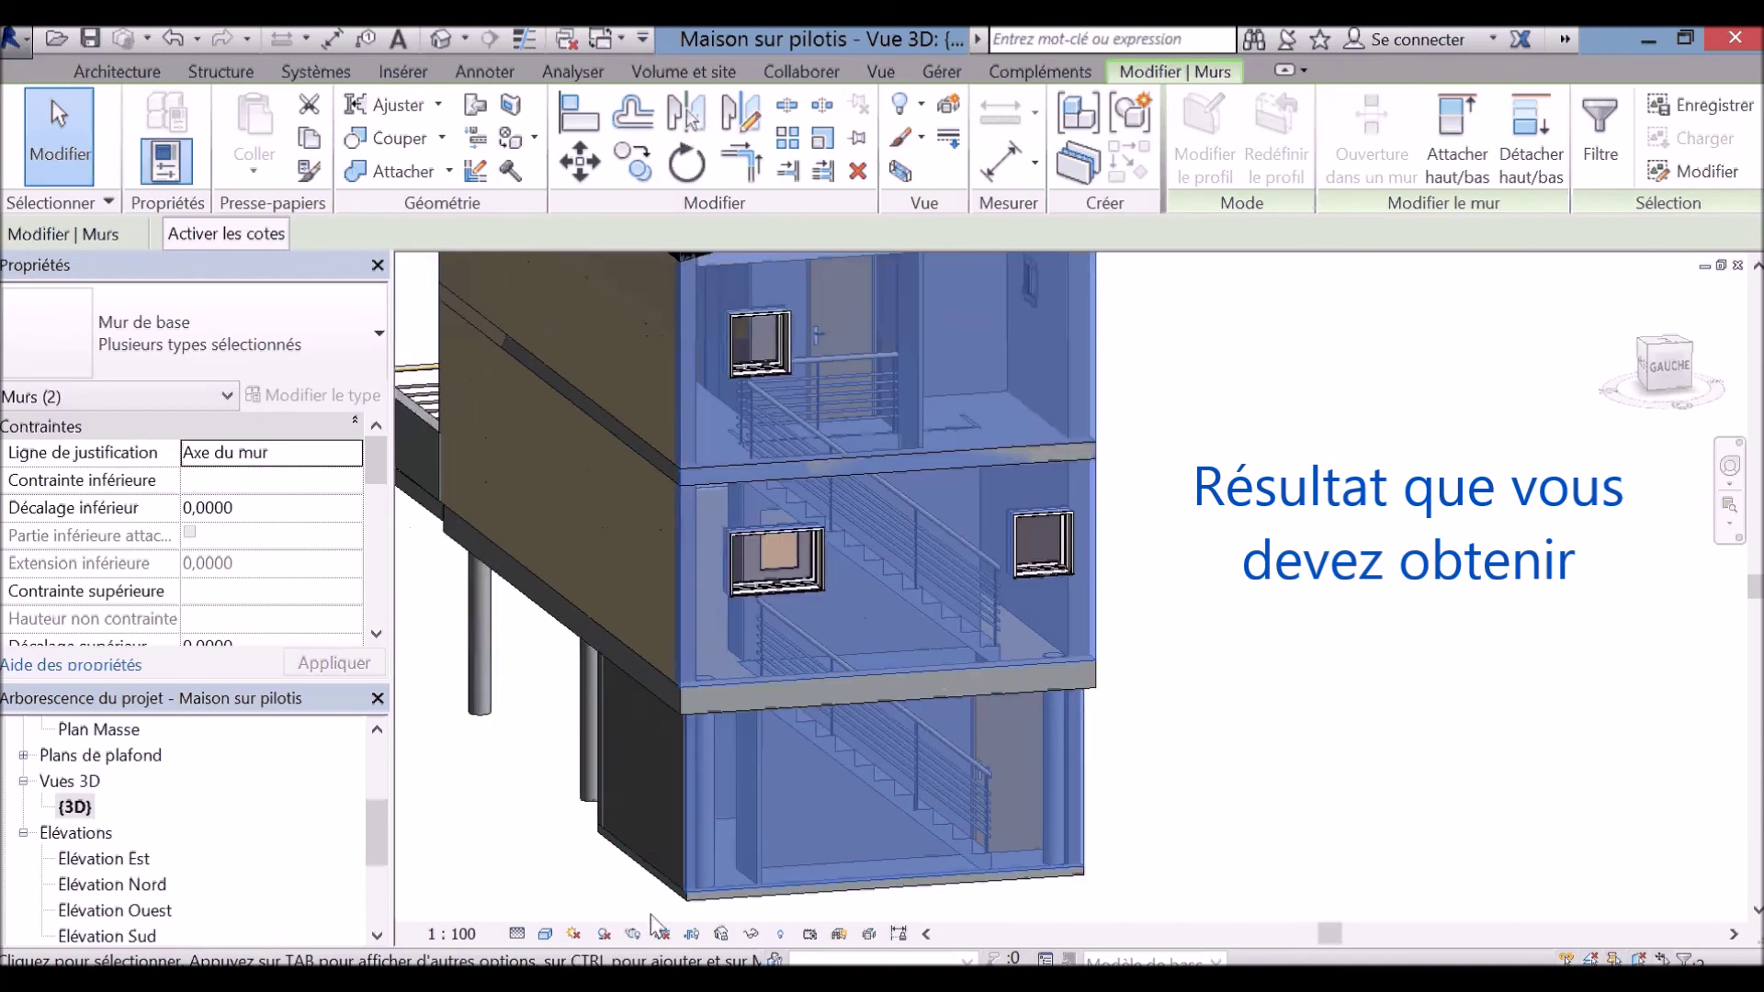